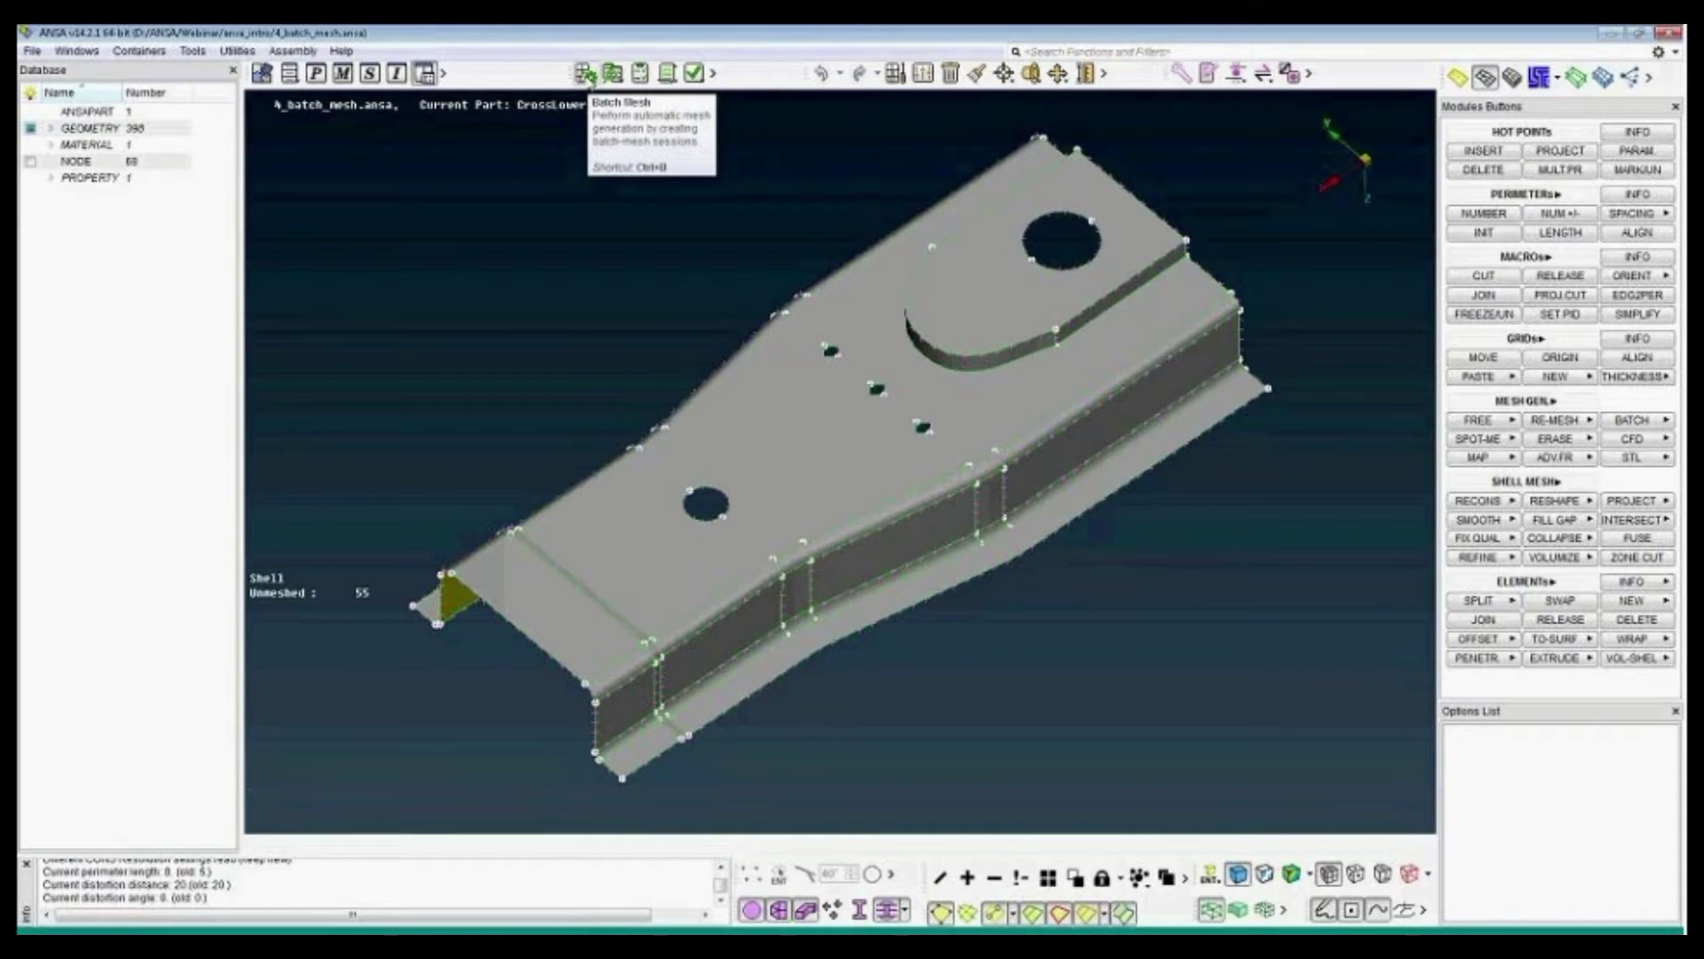
Open the Batch Mesh Manager from the top toolbar beside the CrossLower part.
{"action": "left_click", "coordinate": [586, 74]}
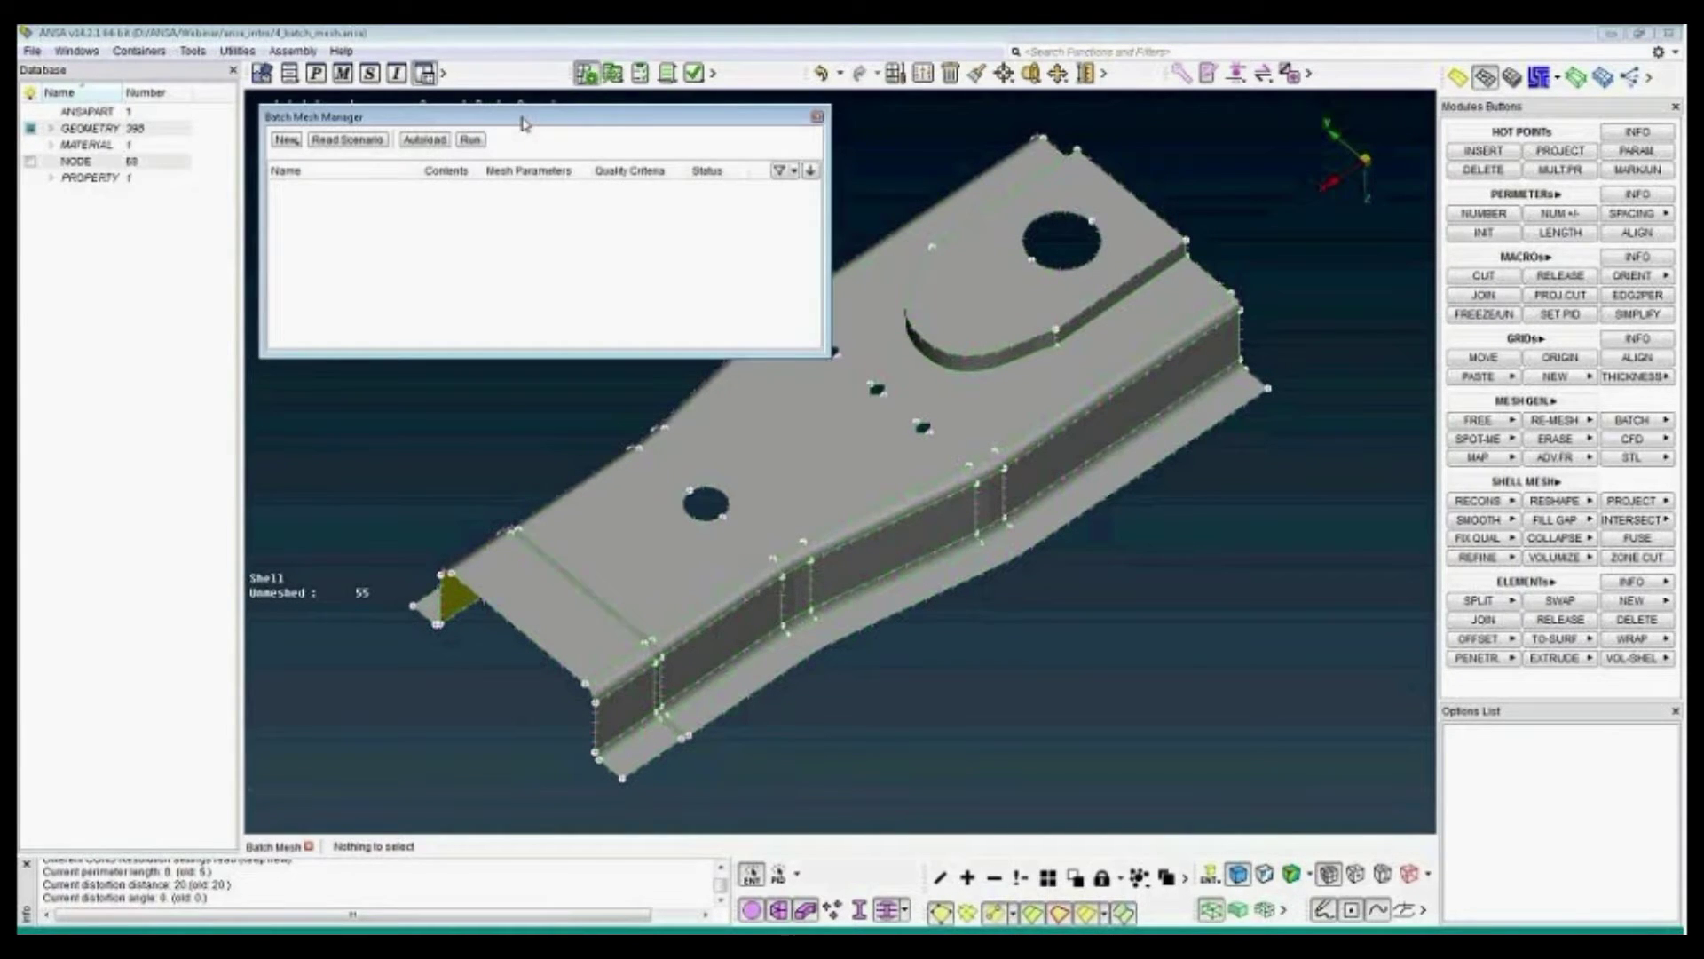
Create a new meshing scenario, Meshing_Scenario_1, with an empty Default_Session.
{"action": "left_click", "coordinate": [288, 142]}
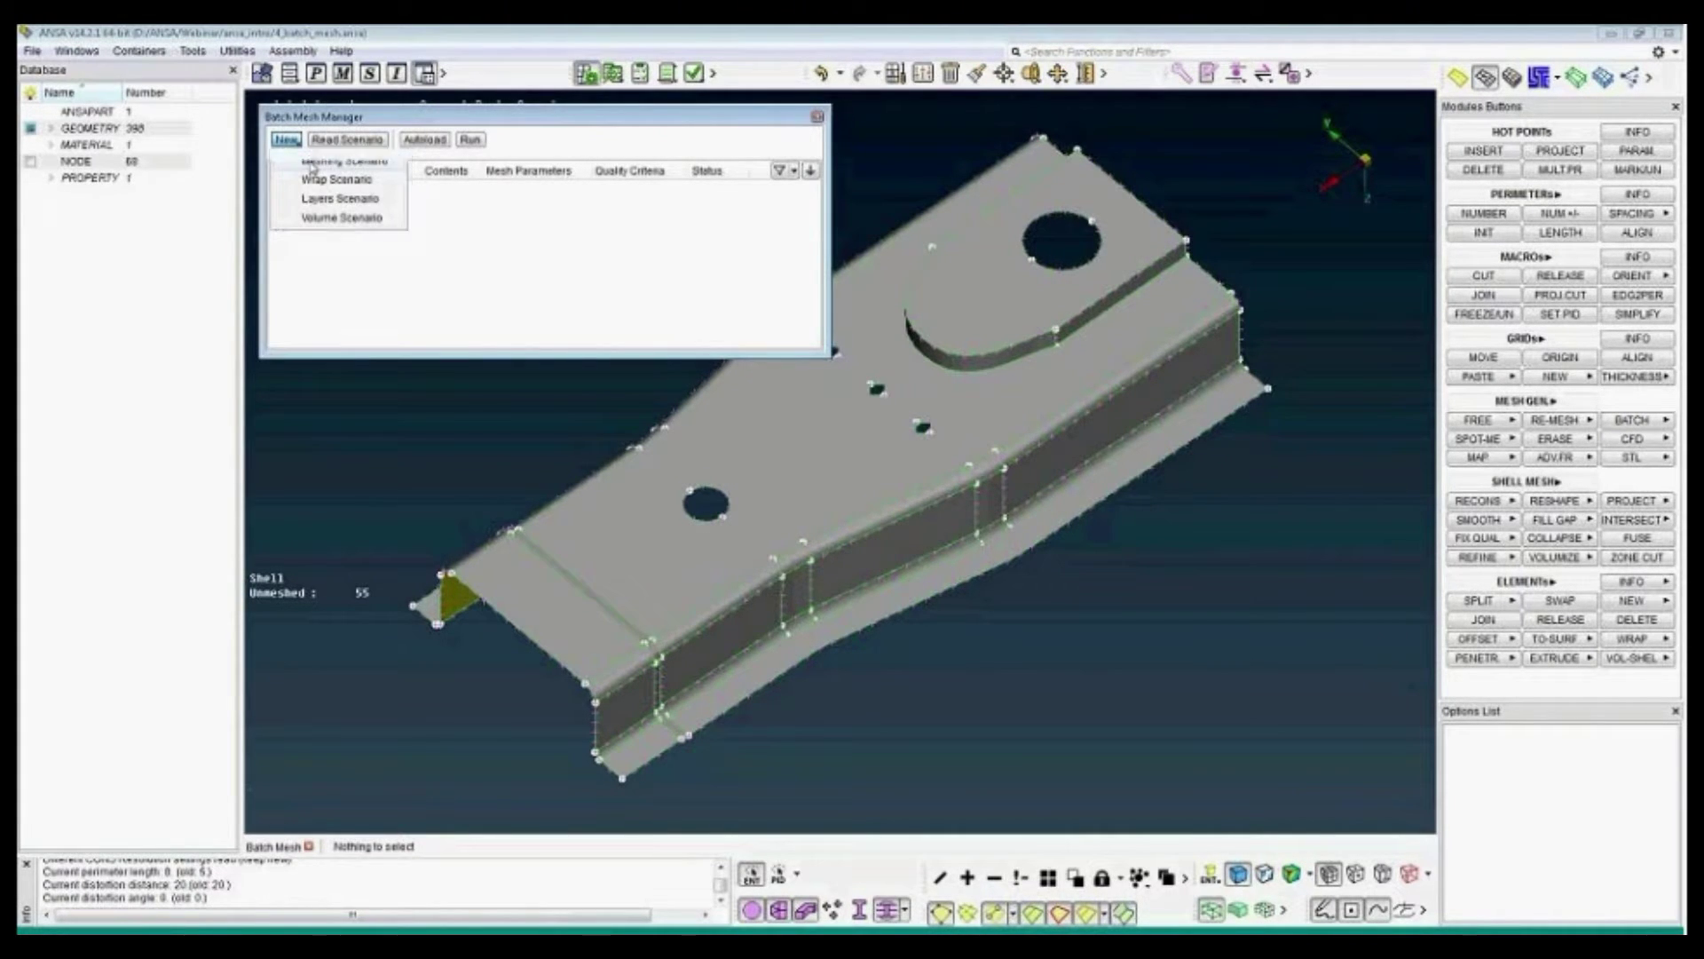
{"action": "left_click", "coordinate": [312, 162]}
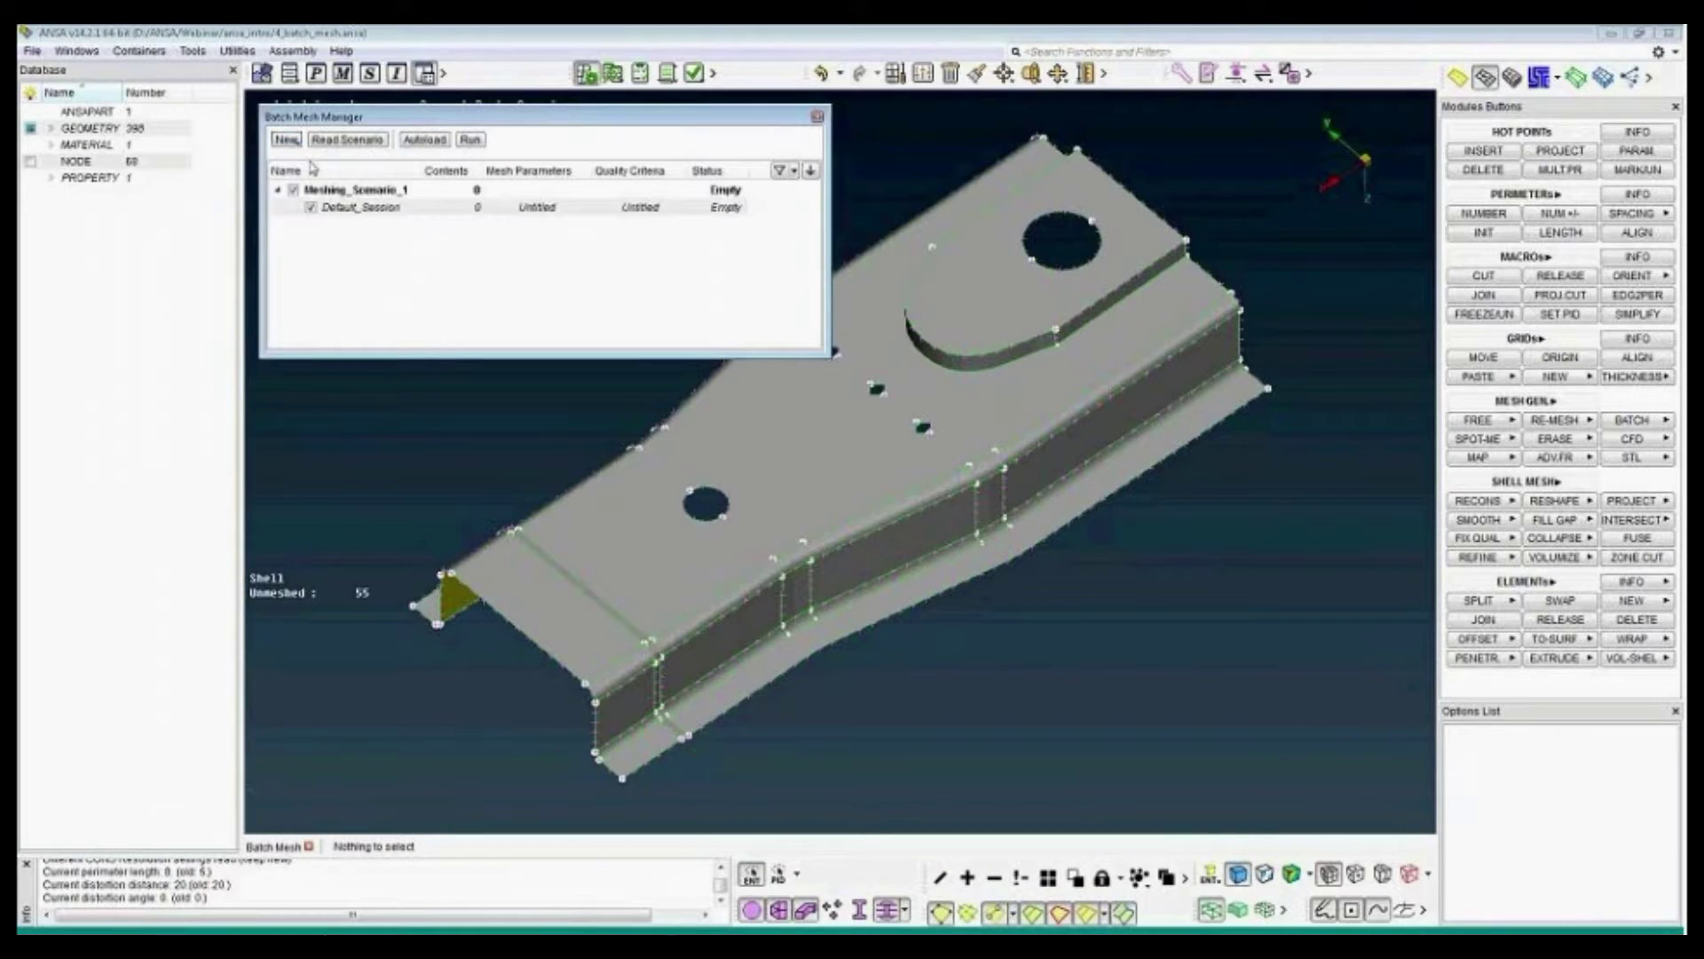
Move CrossLower from Pending Items into Meshing_Scenario_1's contents and confirm.
{"action": "double_click", "coordinate": [477, 192]}
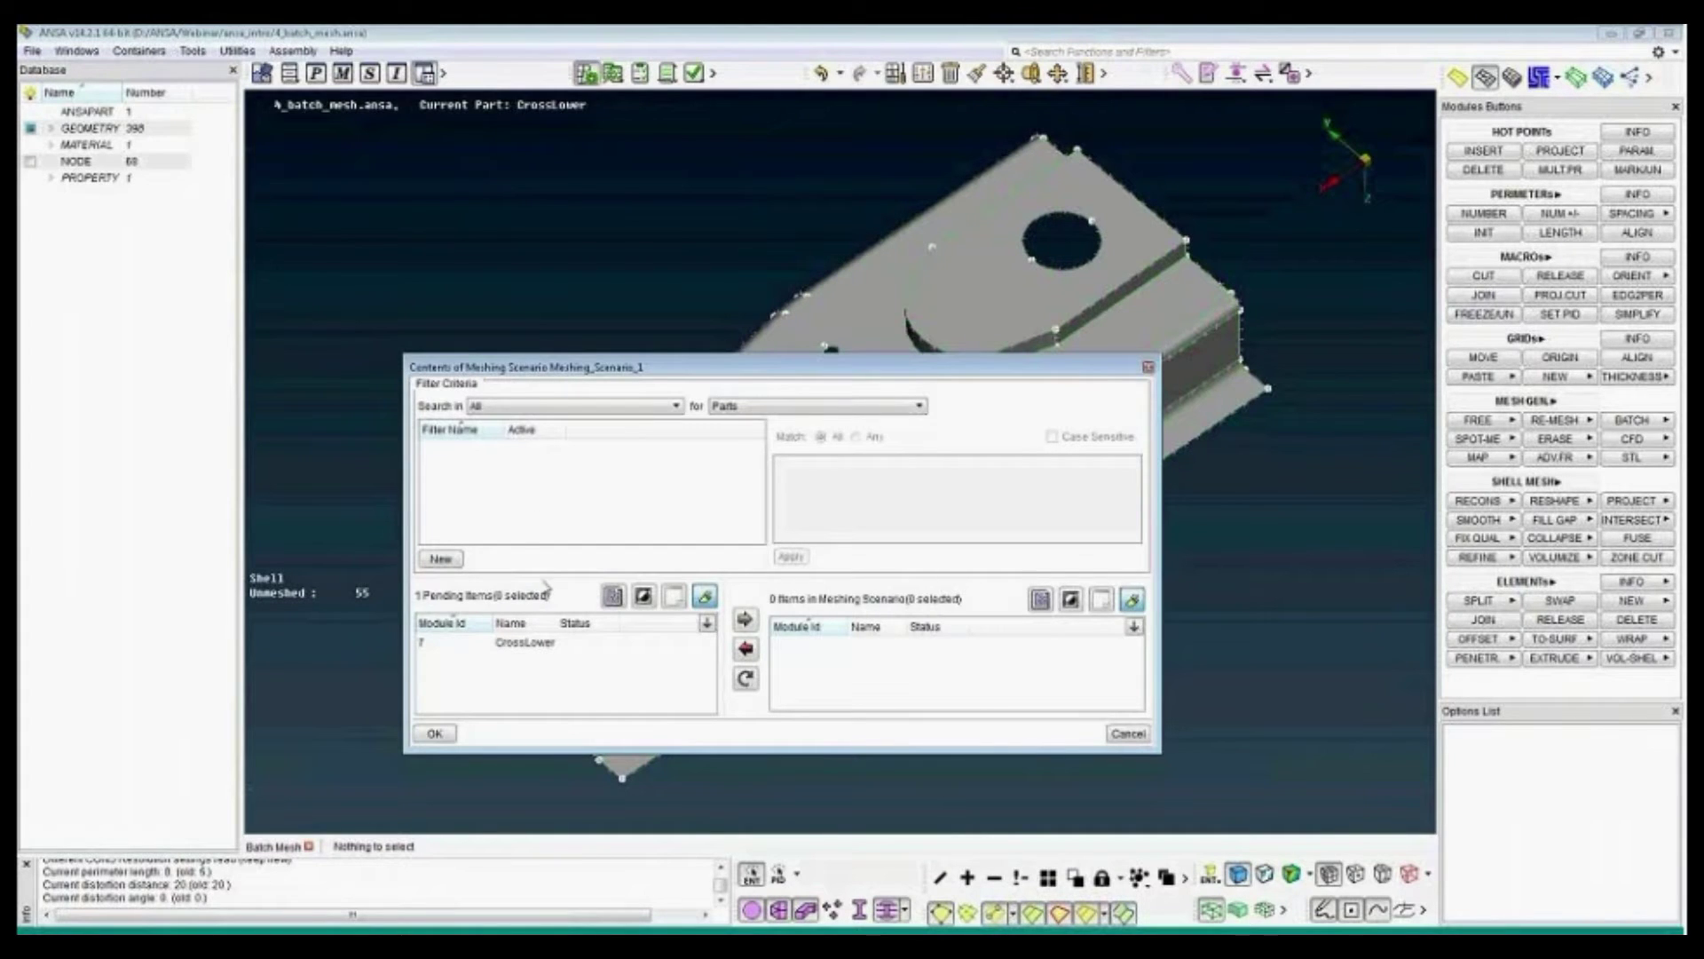
{"action": "left_click", "coordinate": [529, 645]}
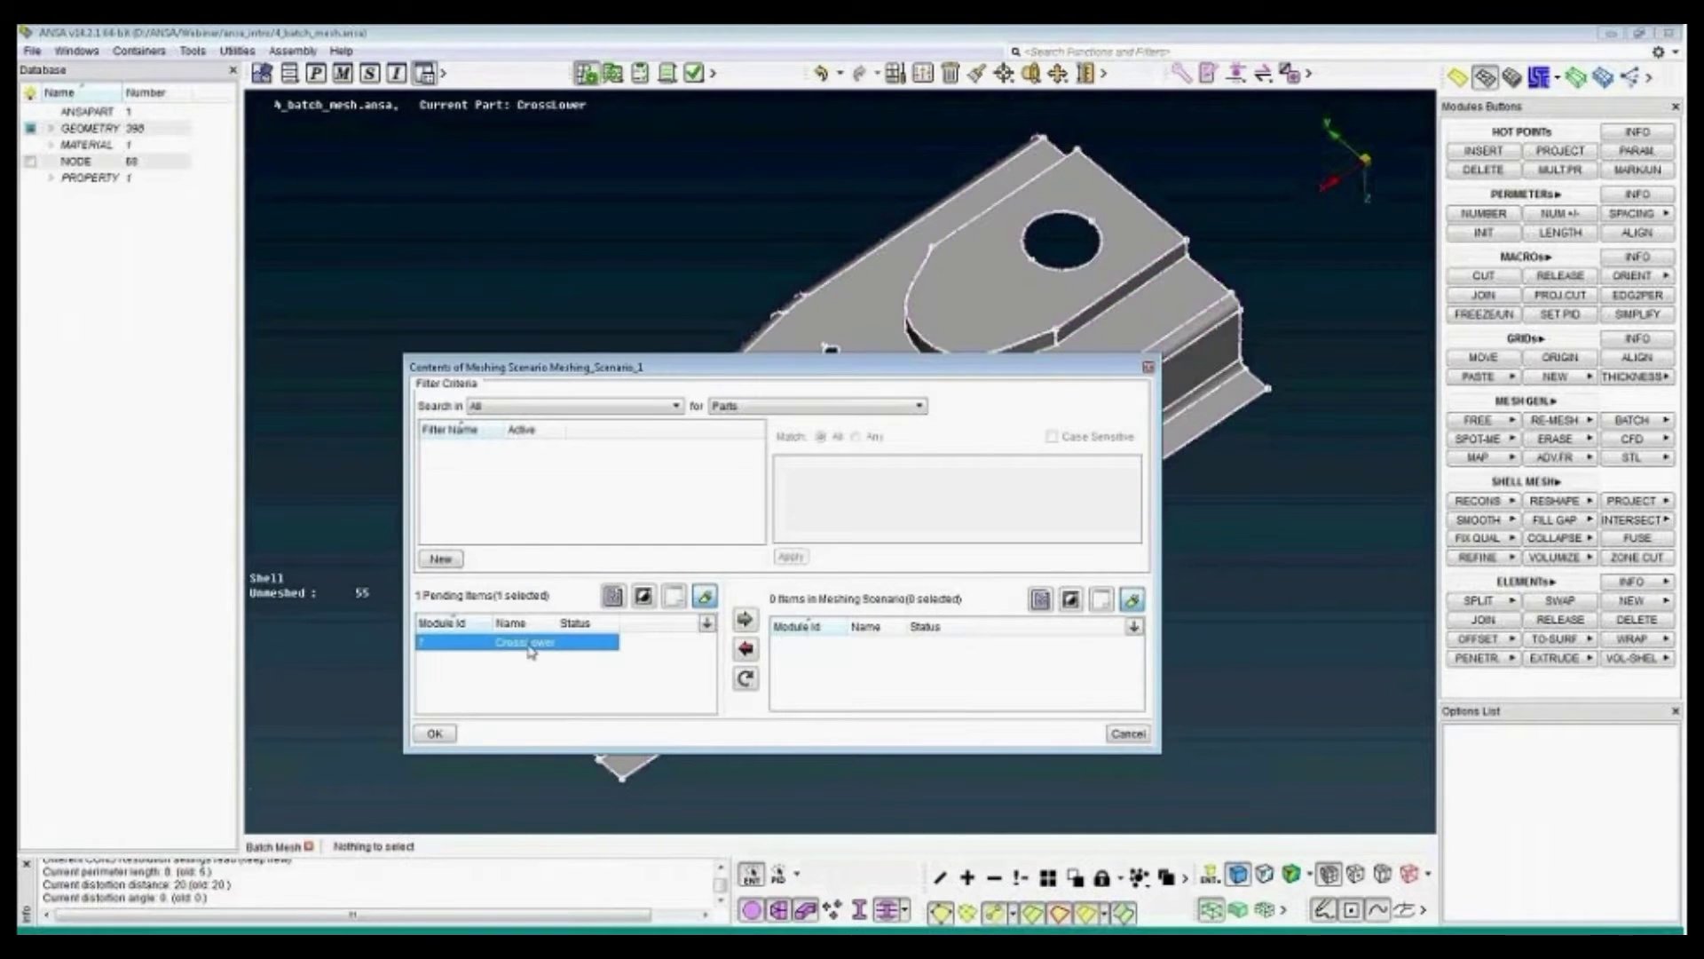
{"action": "left_click", "coordinate": [745, 621]}
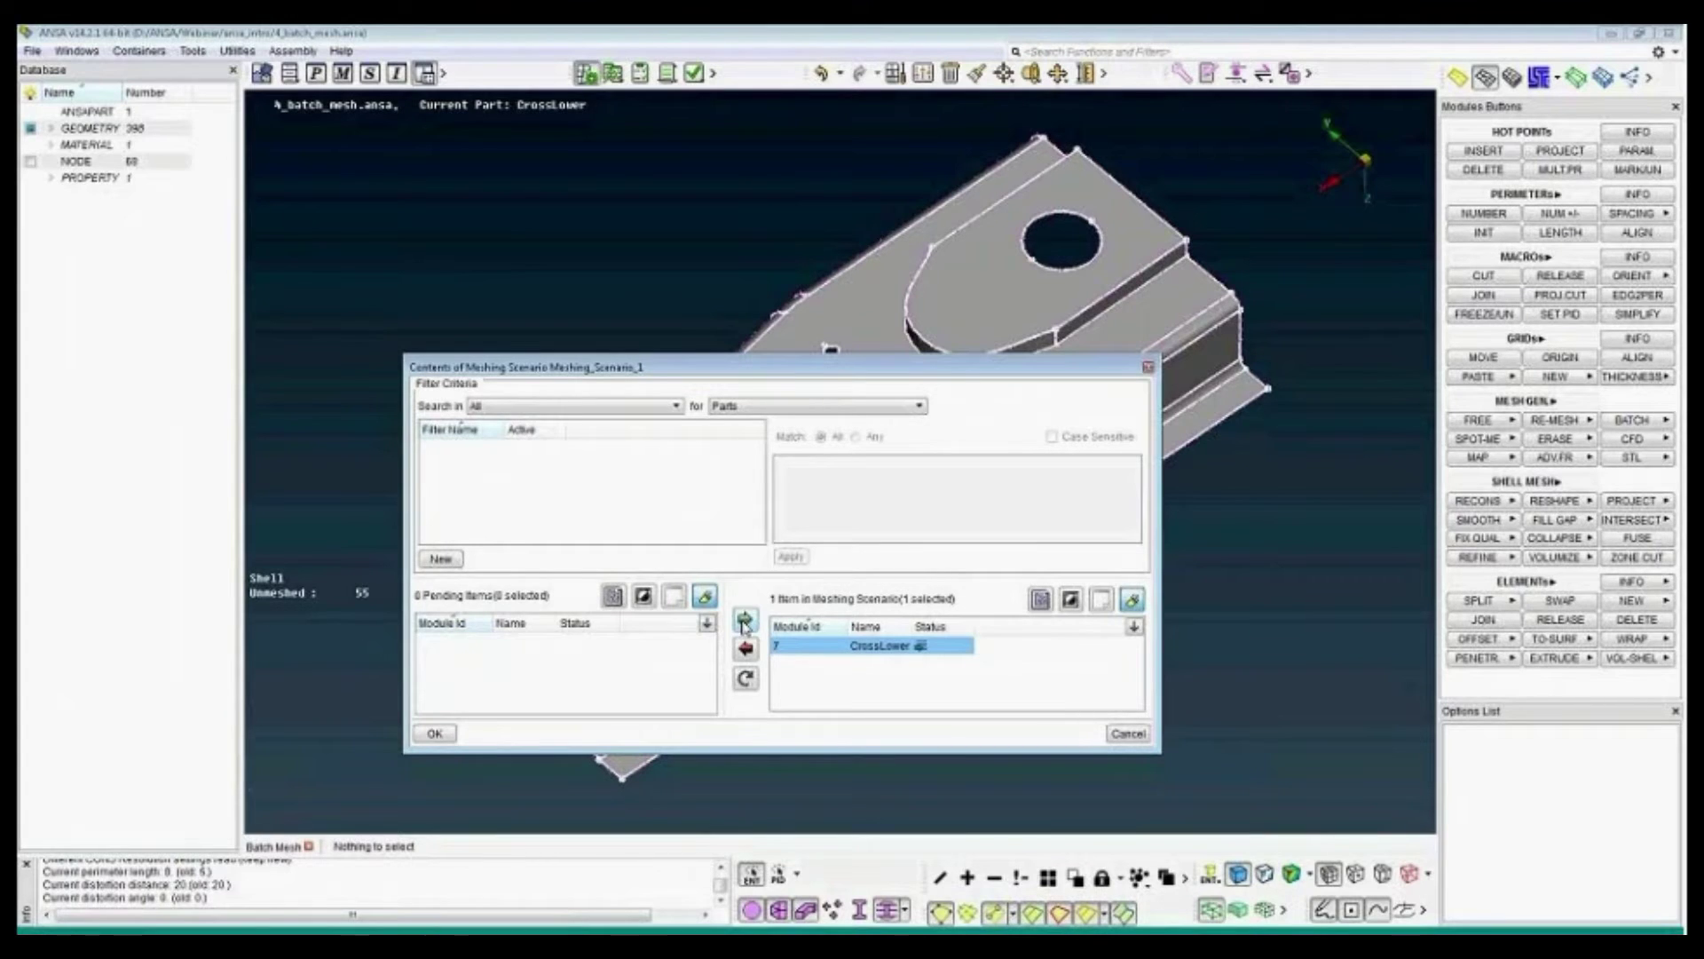
{"action": "left_click", "coordinate": [437, 734]}
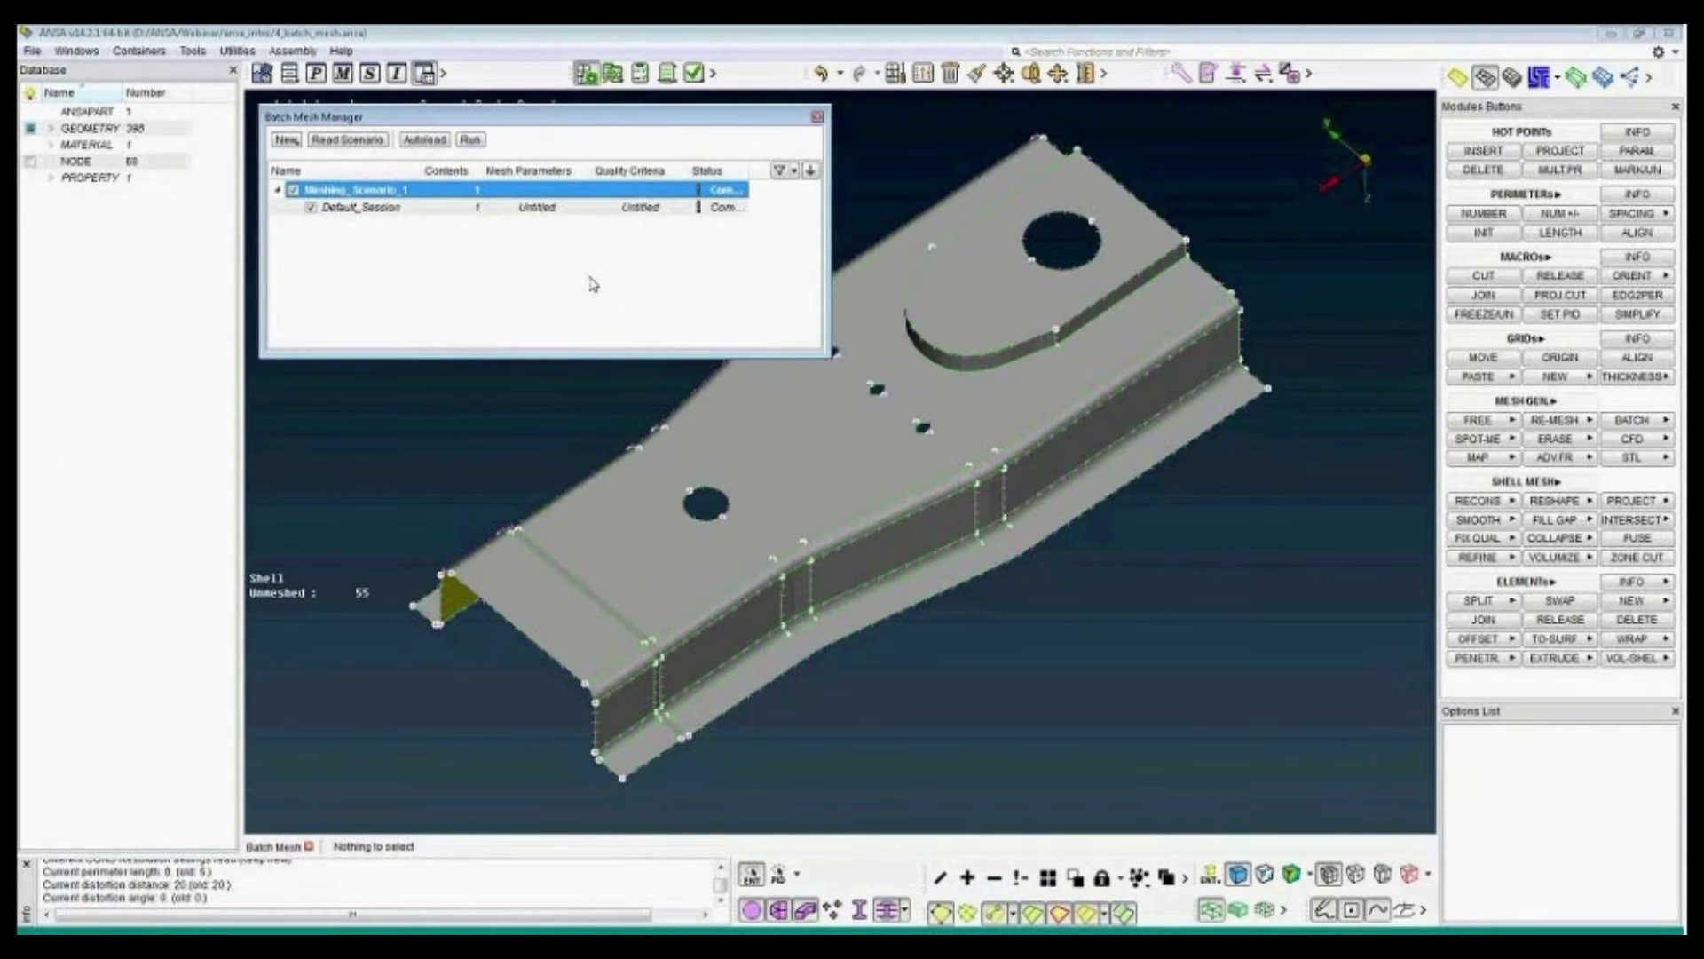
Load Default_Session mesh parameters from 4_parameters.ansa_mpar: 8mm, target length 8, 20% distortion.
{"action": "double_click", "coordinate": [537, 208]}
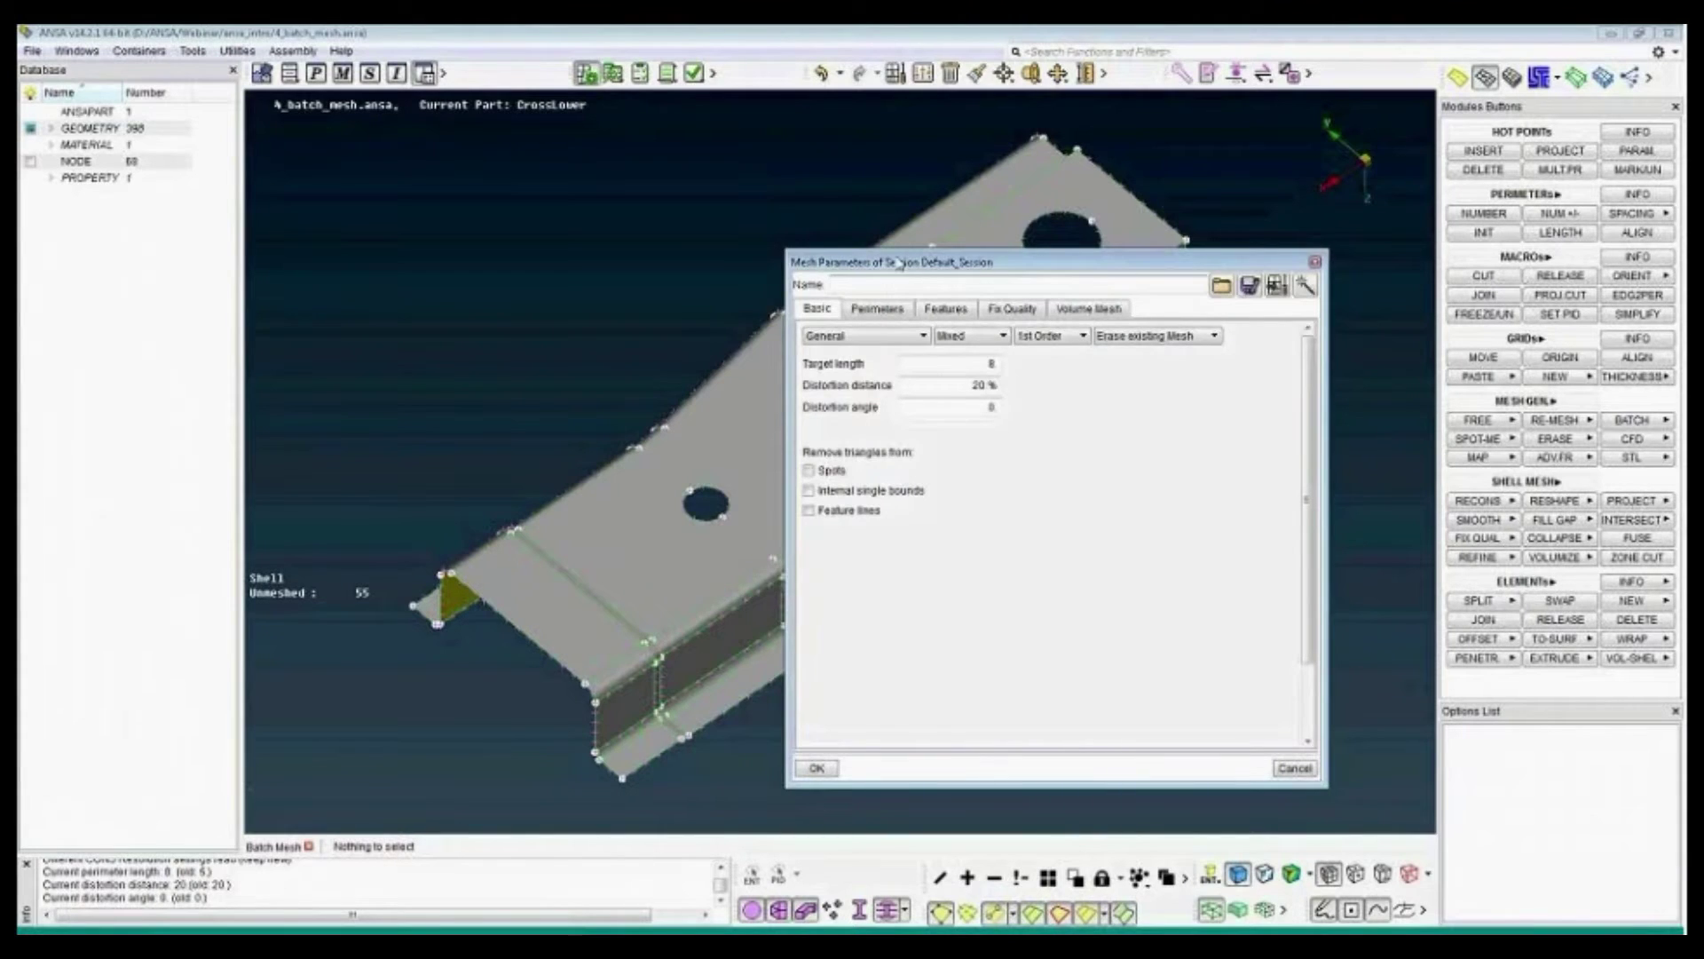
{"action": "left_click_drag", "start_coordinate": [914, 264], "coordinate": [809, 241]}
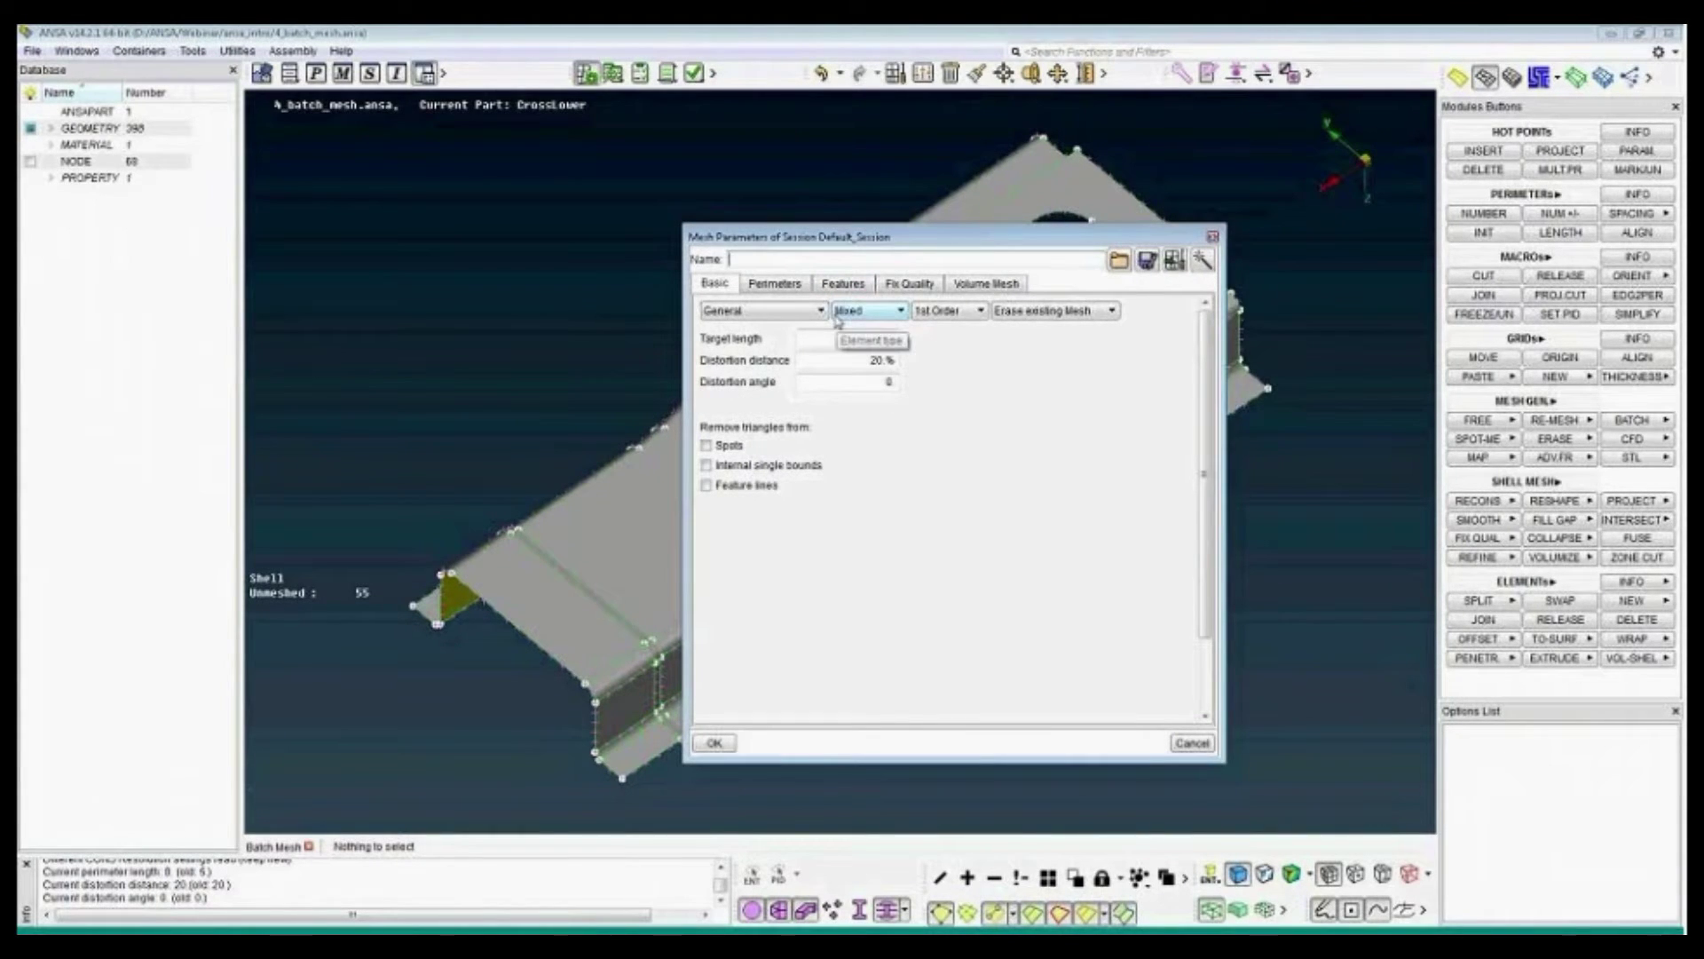
{"action": "left_click", "coordinate": [897, 290]}
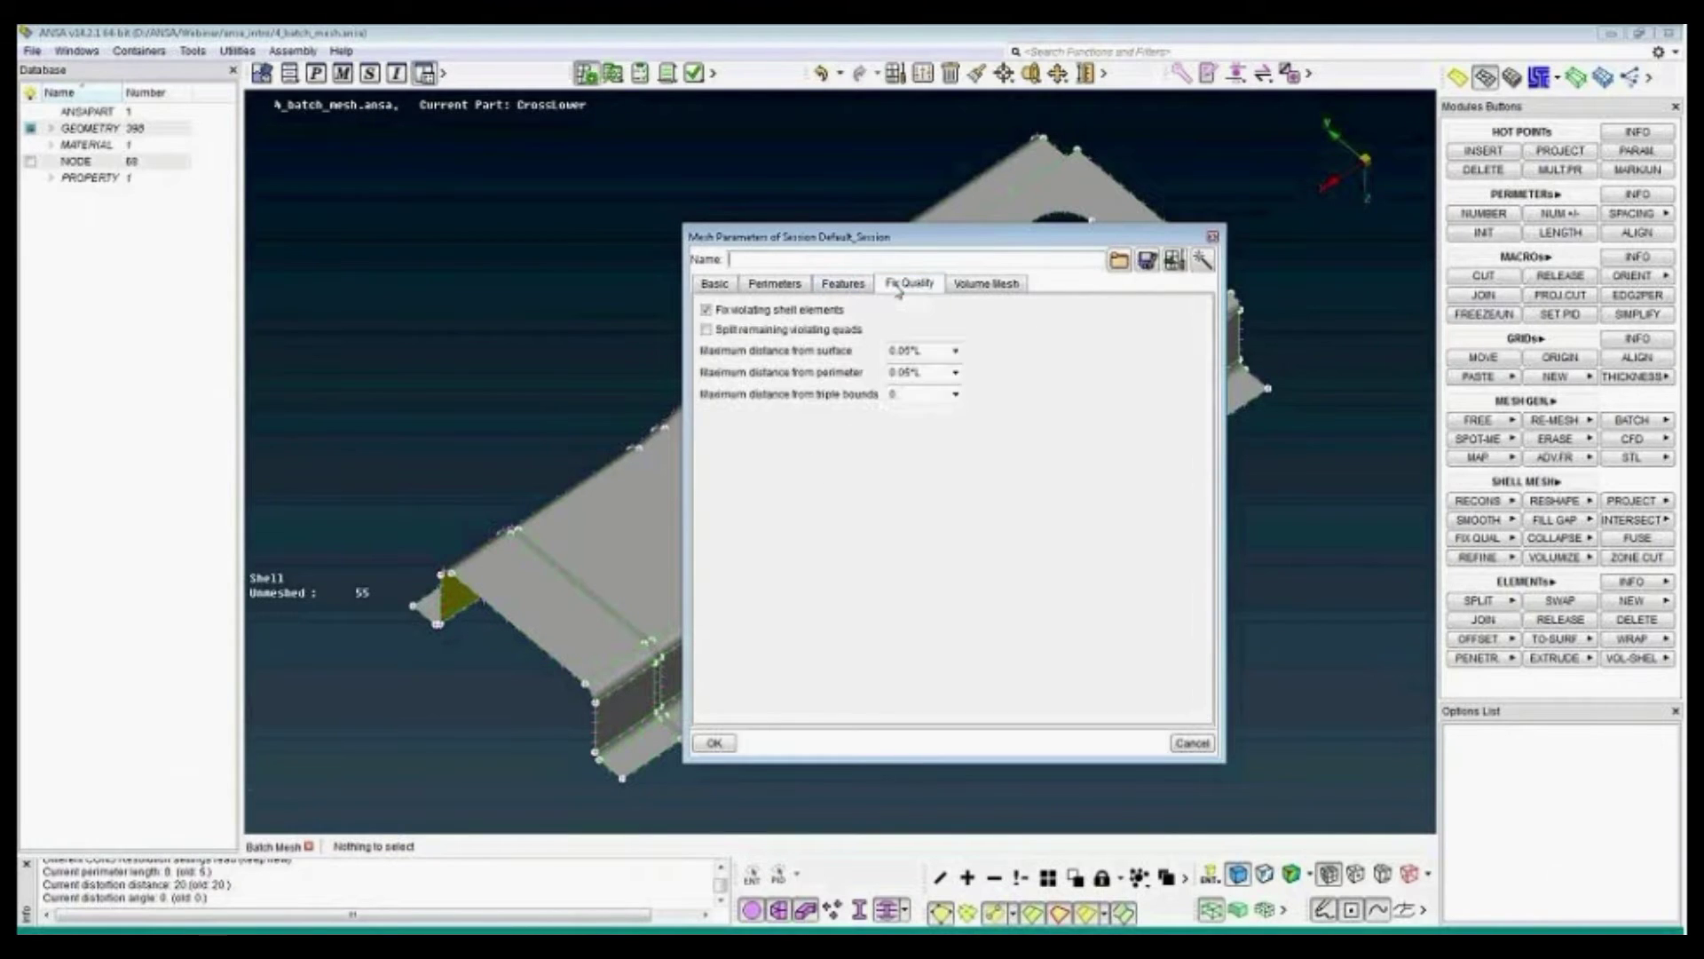
{"action": "left_click", "coordinate": [1118, 263]}
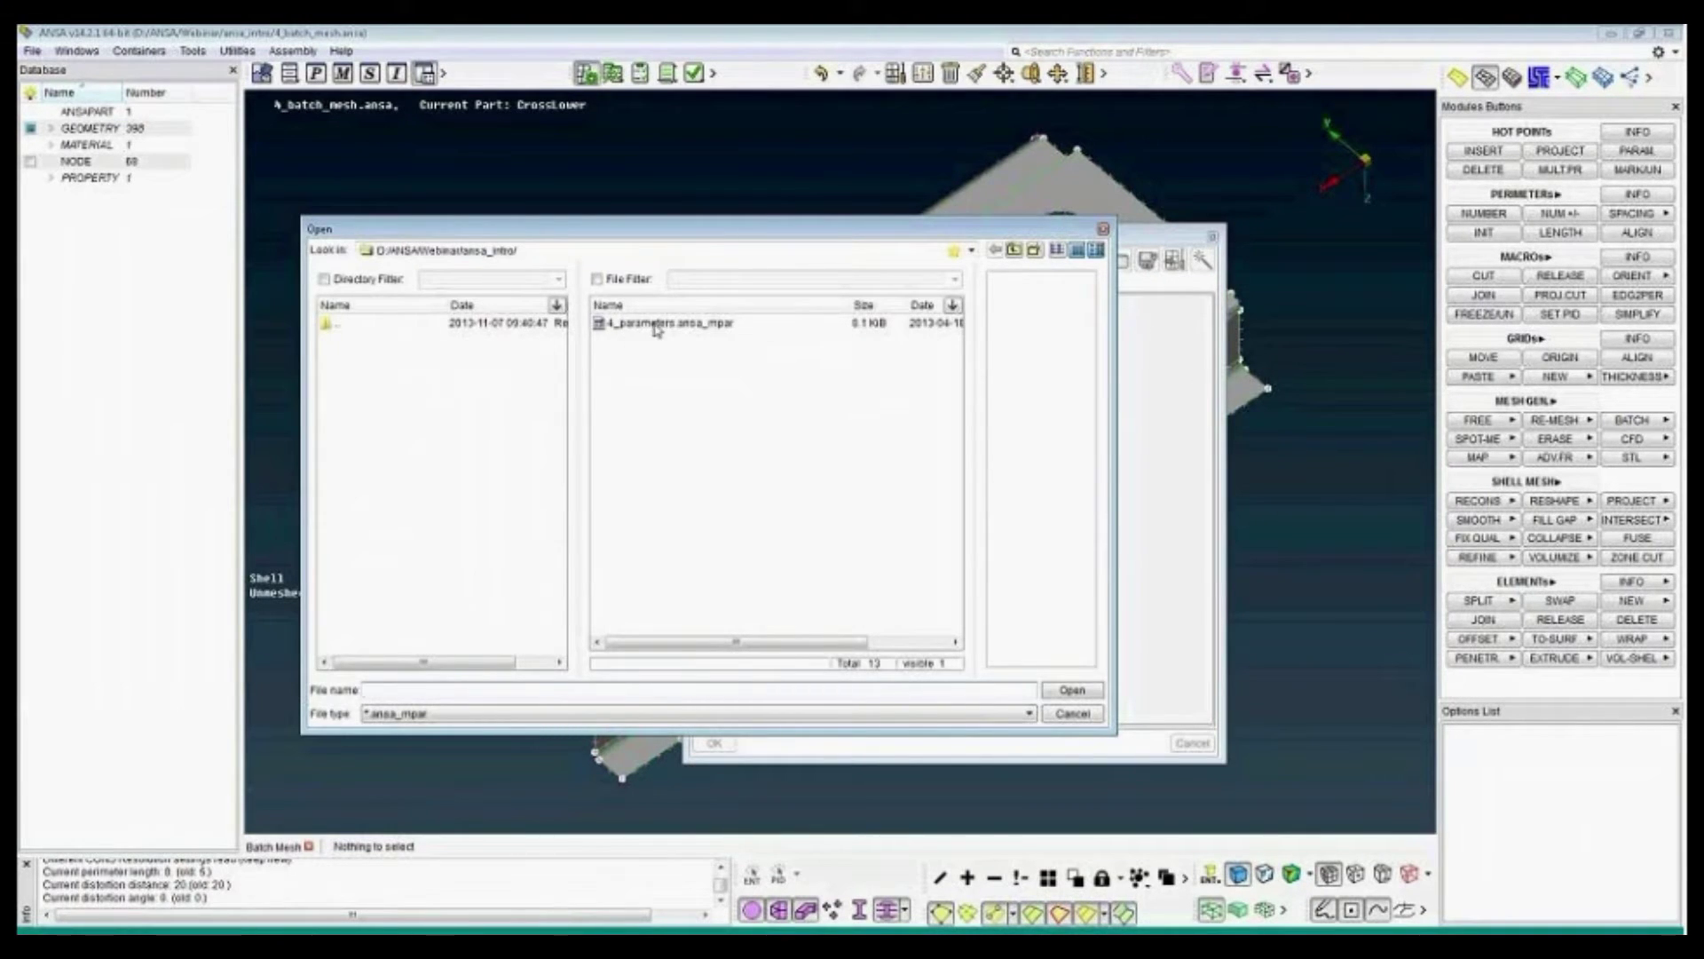
{"action": "double_click", "coordinate": [657, 325]}
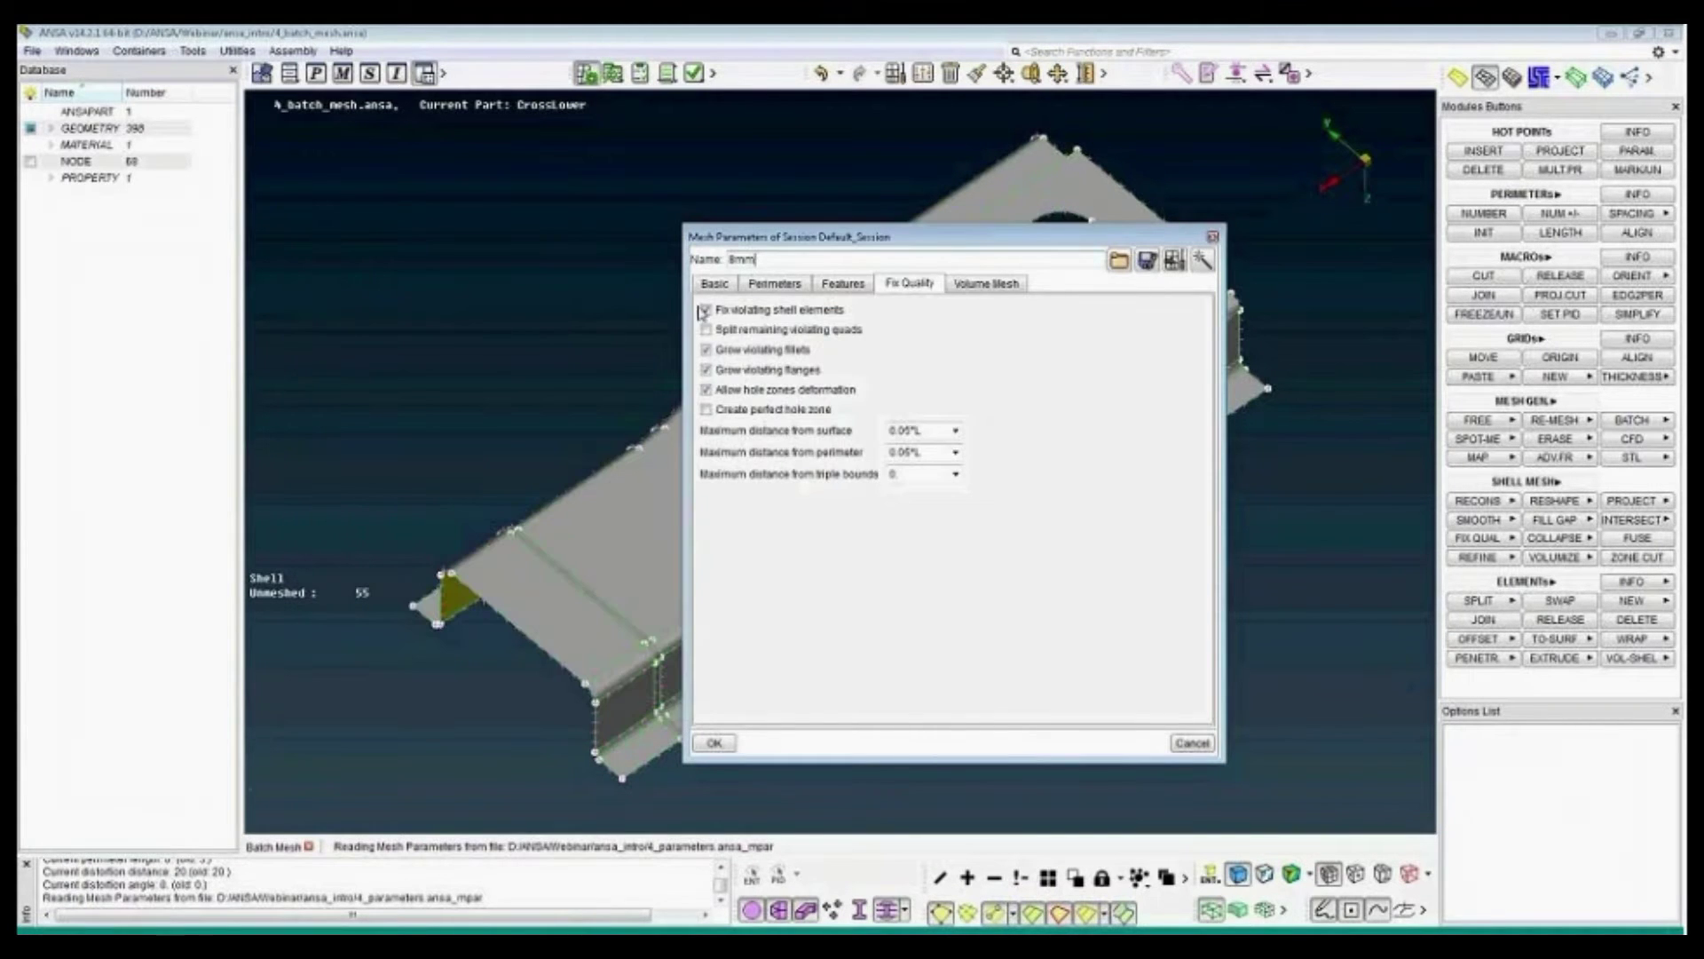
{"action": "left_click", "coordinate": [715, 289]}
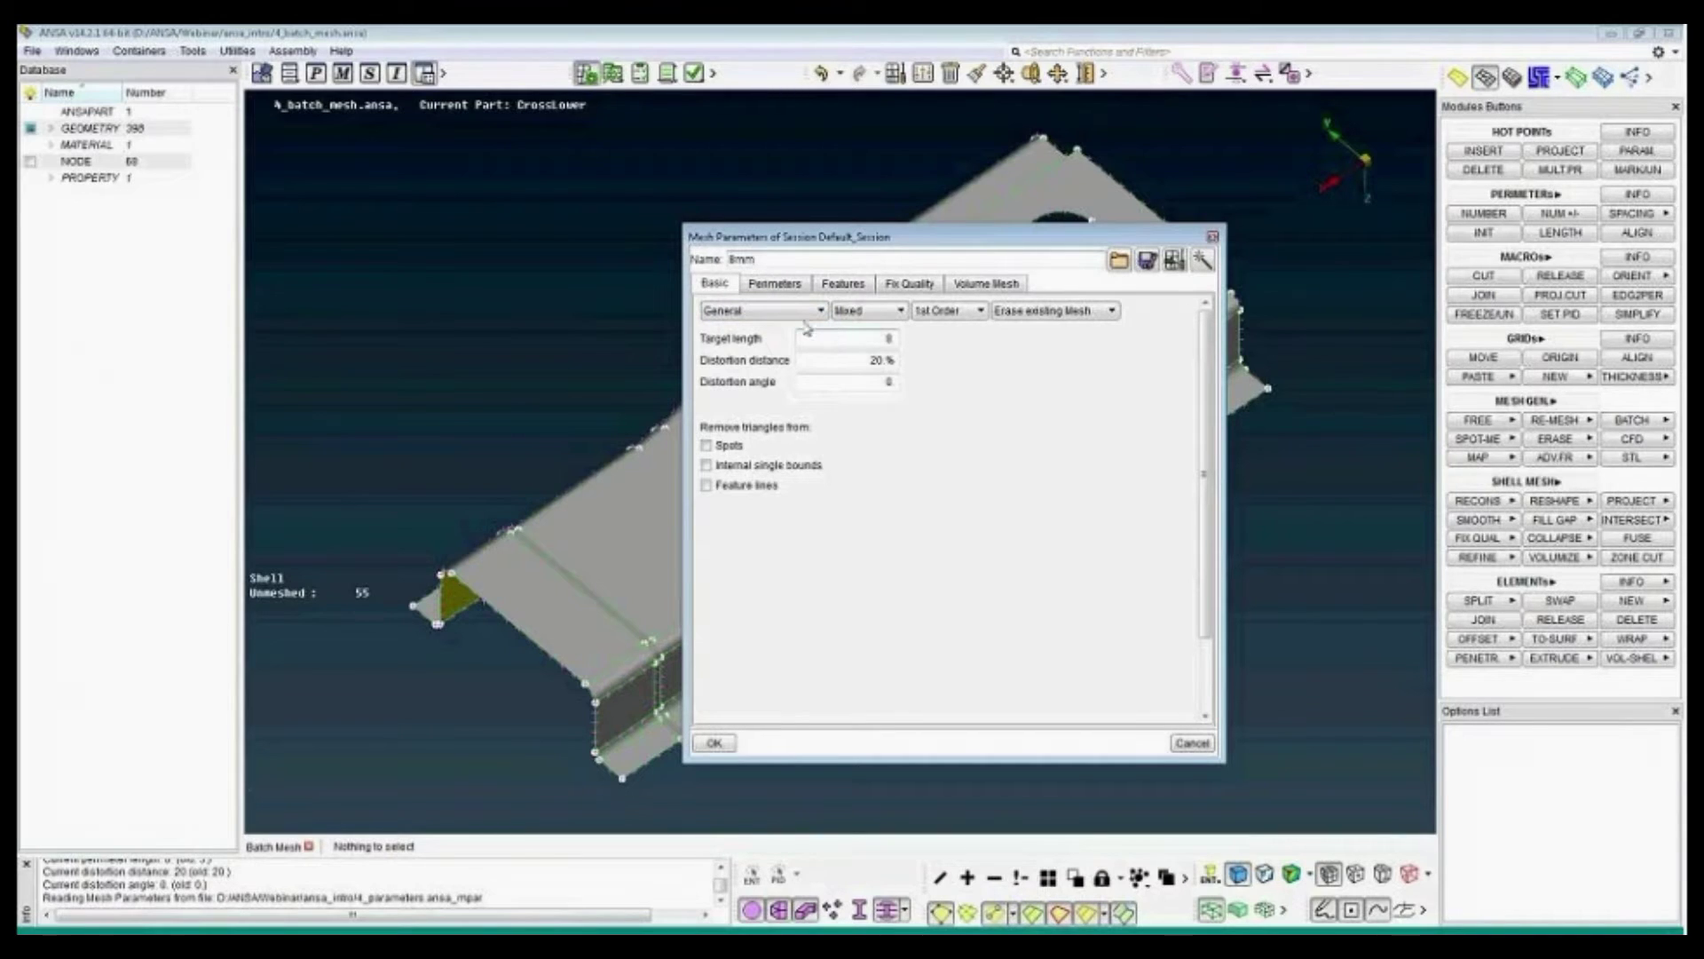
Review the 8mm perimeter, feature recognition and fillet treatment settings against the part.
{"action": "left_click", "coordinate": [790, 284]}
{"action": "left_click", "coordinate": [837, 288]}
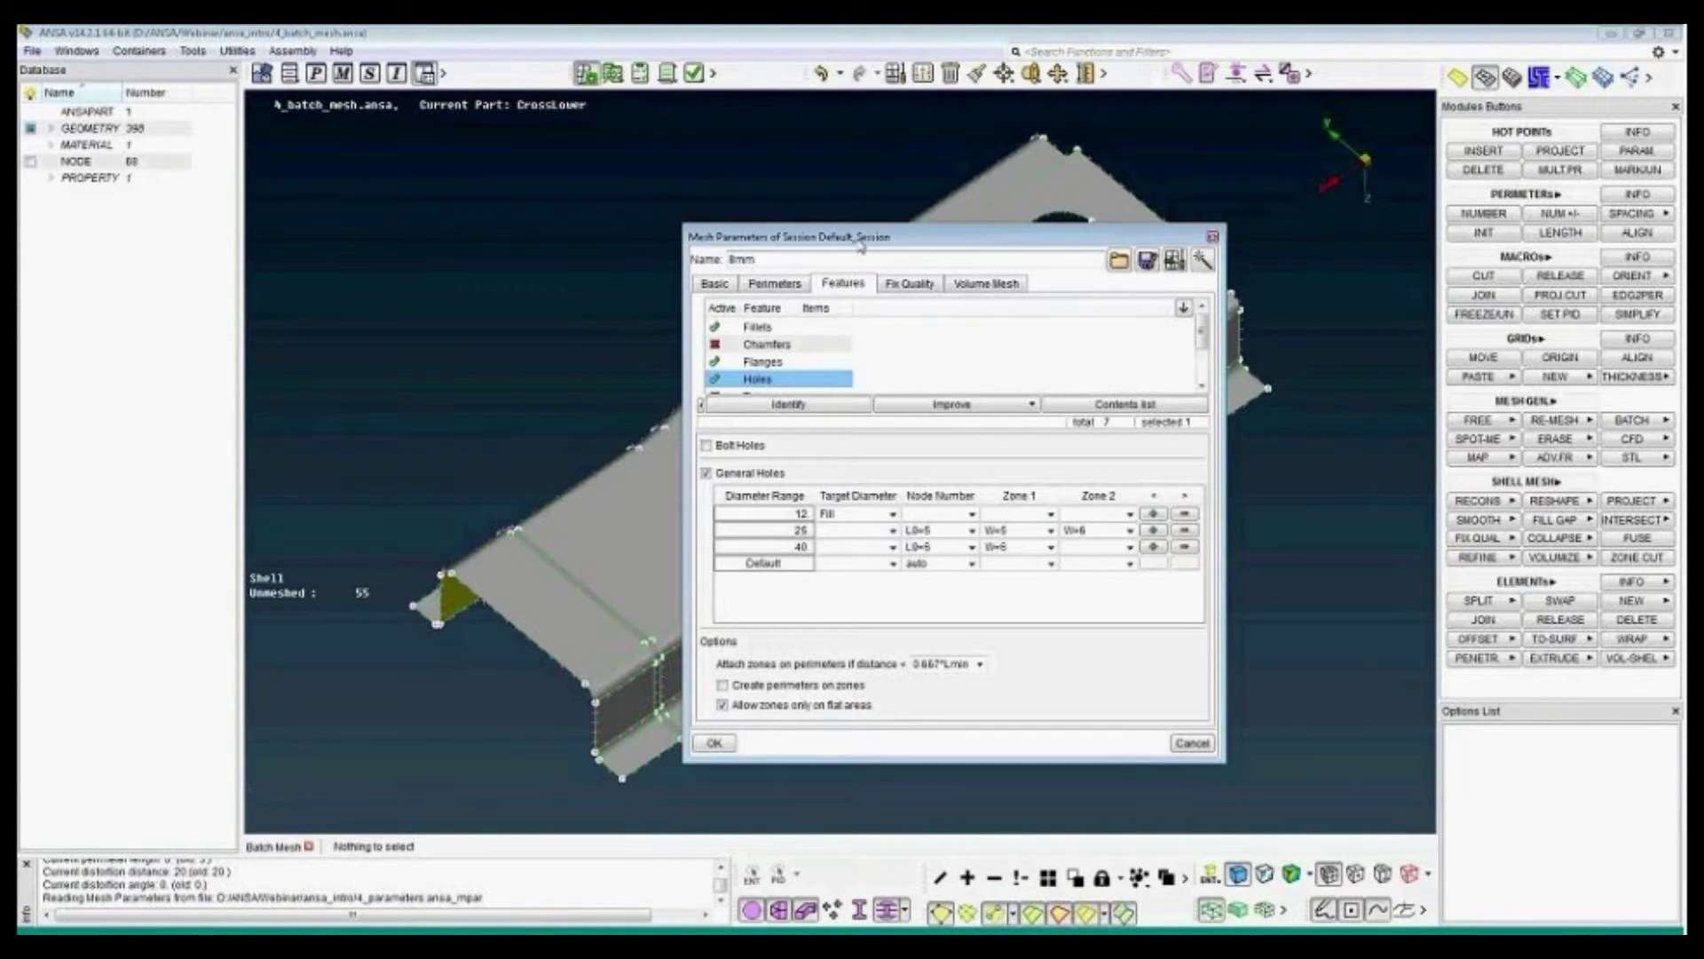
{"action": "left_click_drag", "start_coordinate": [858, 243], "coordinate": [977, 249]}
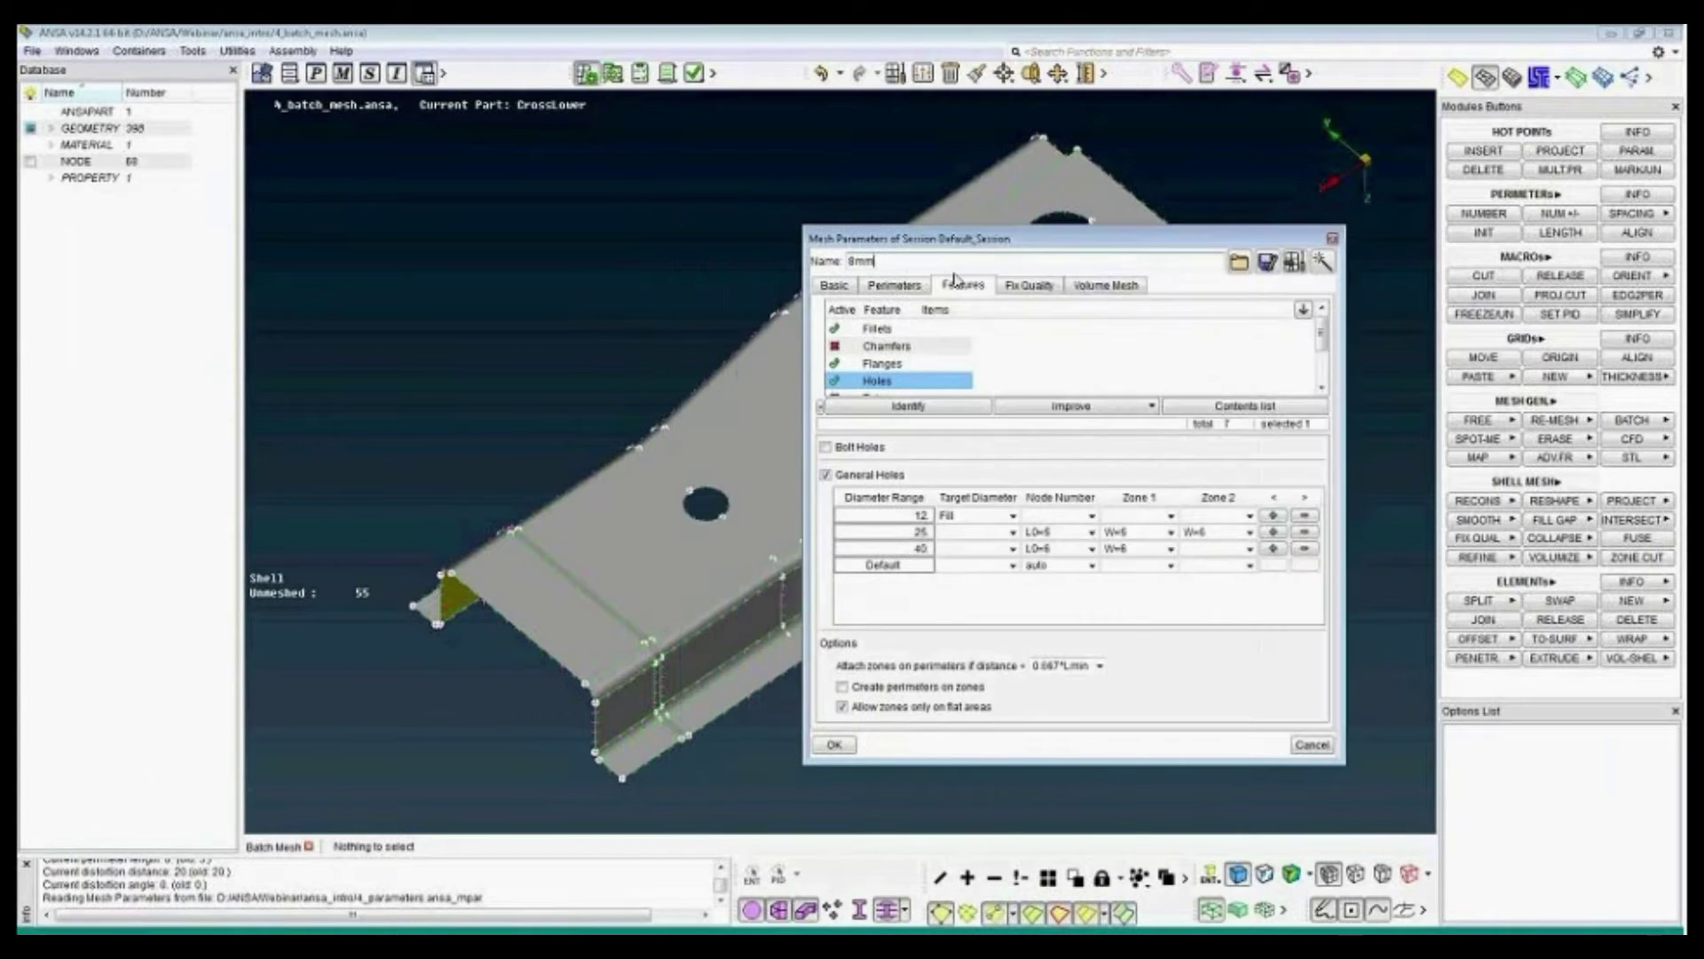
{"action": "left_click", "coordinate": [893, 333]}
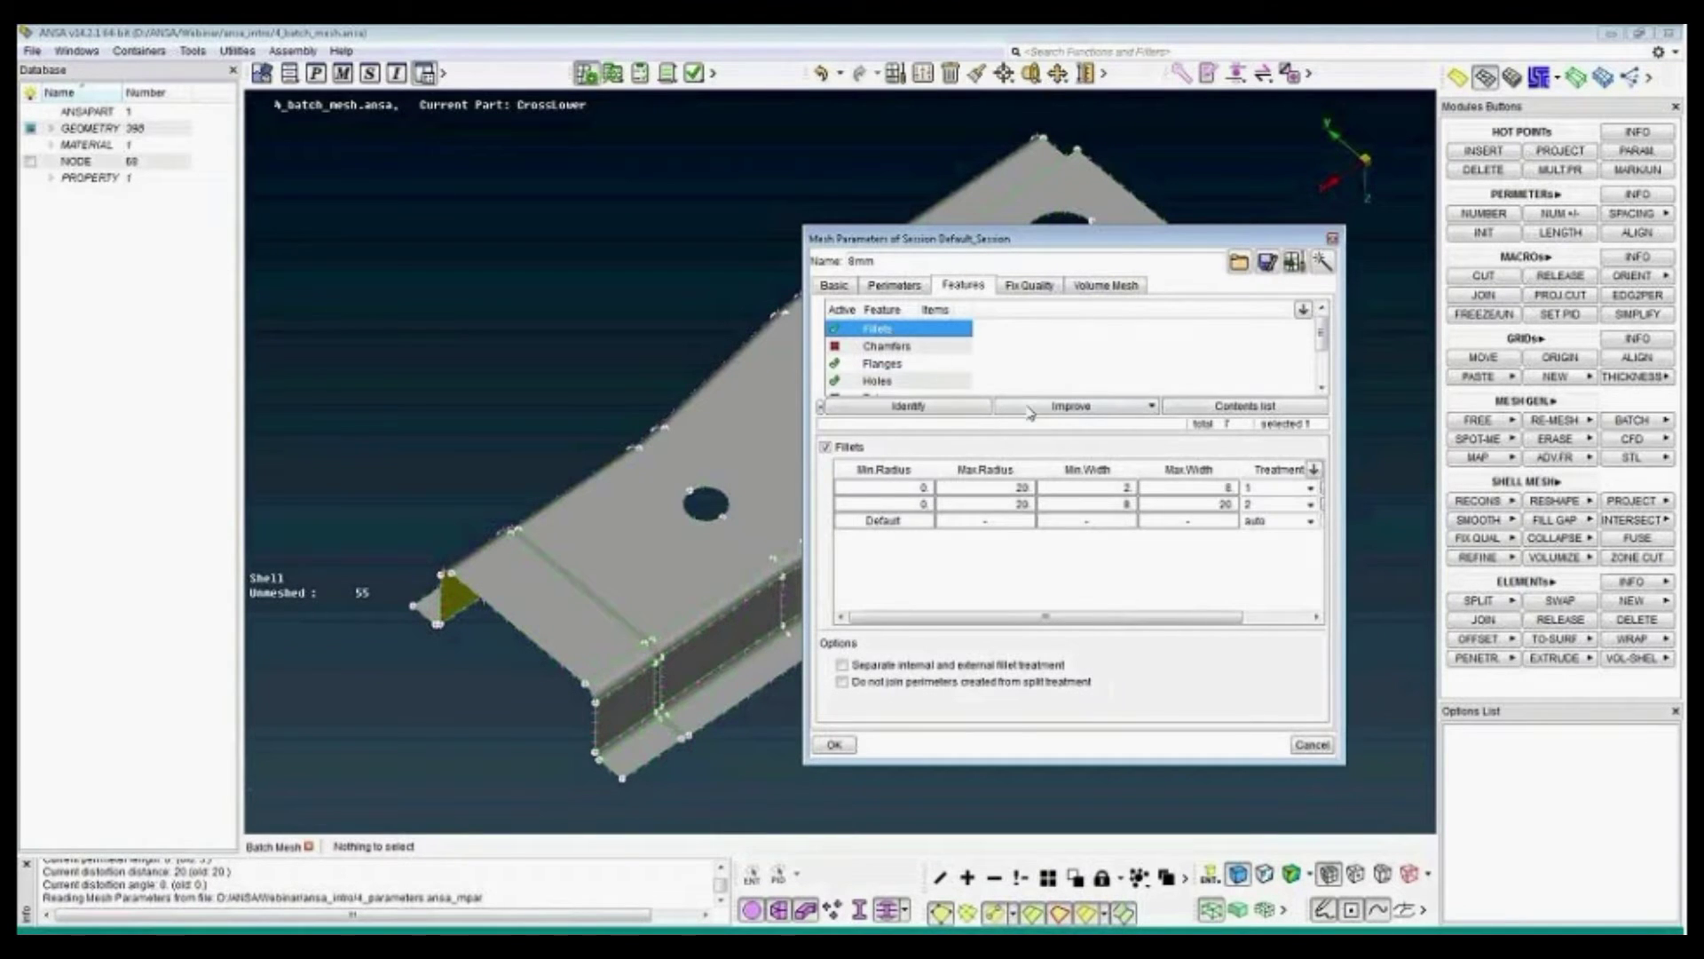
{"action": "mouse_move", "coordinate": [1065, 487]}
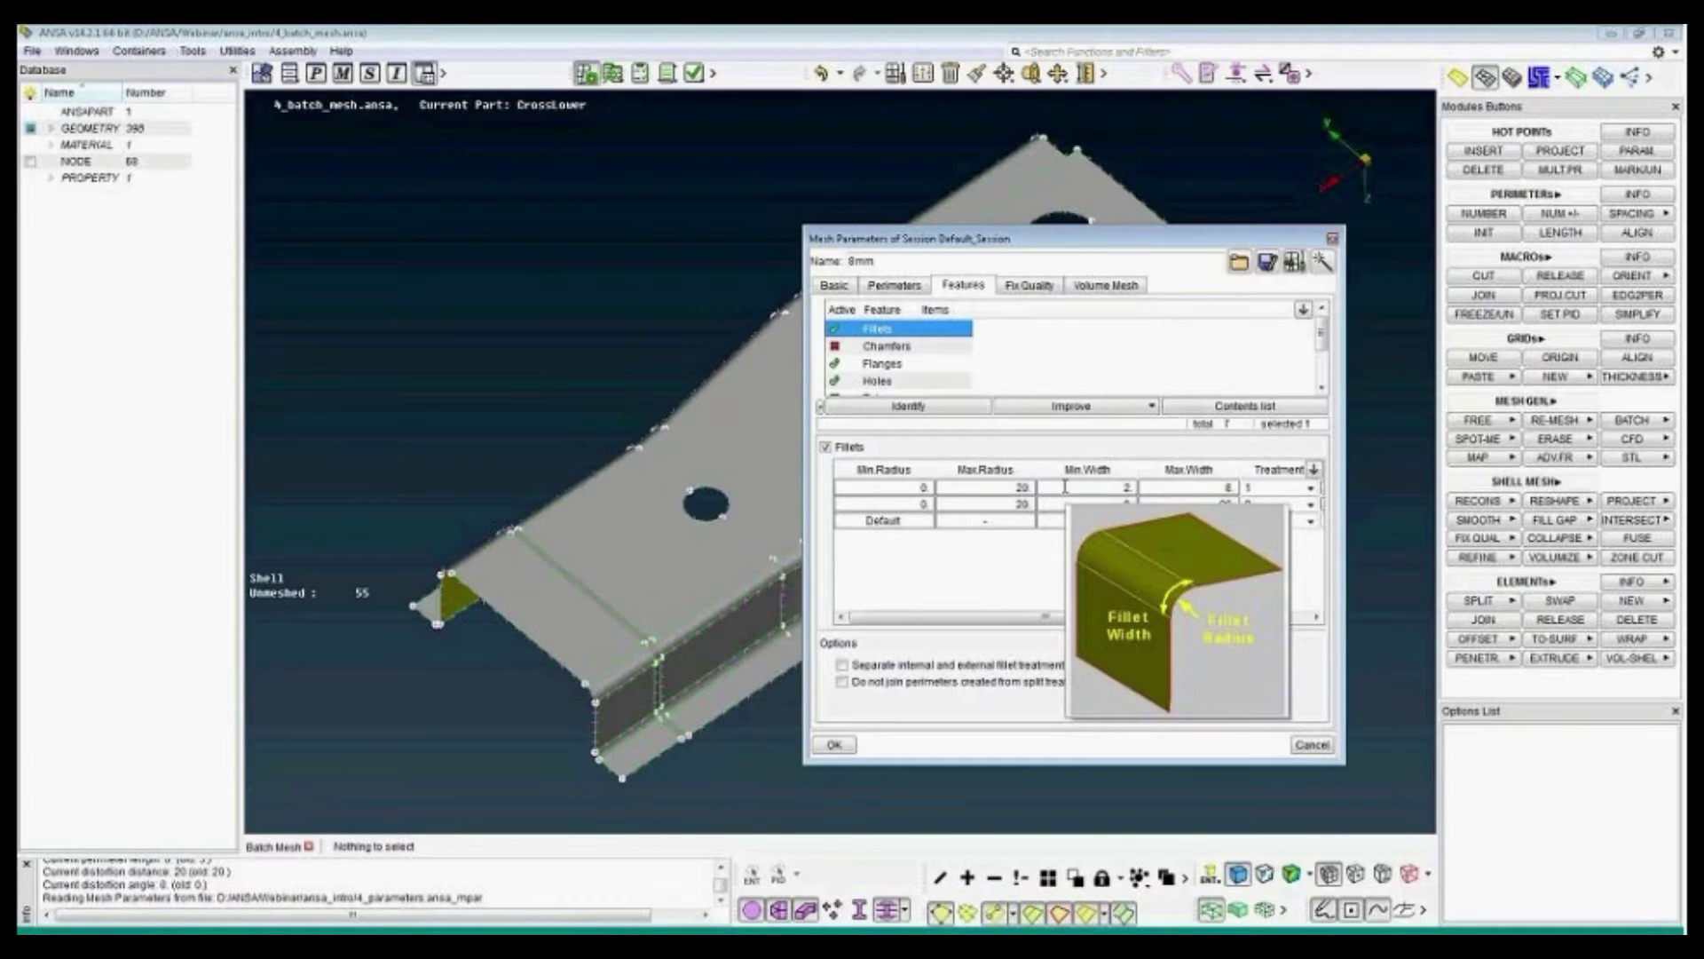
{"action": "middle_click_drag", "start_coordinate": [625, 616], "coordinate": [621, 559]}
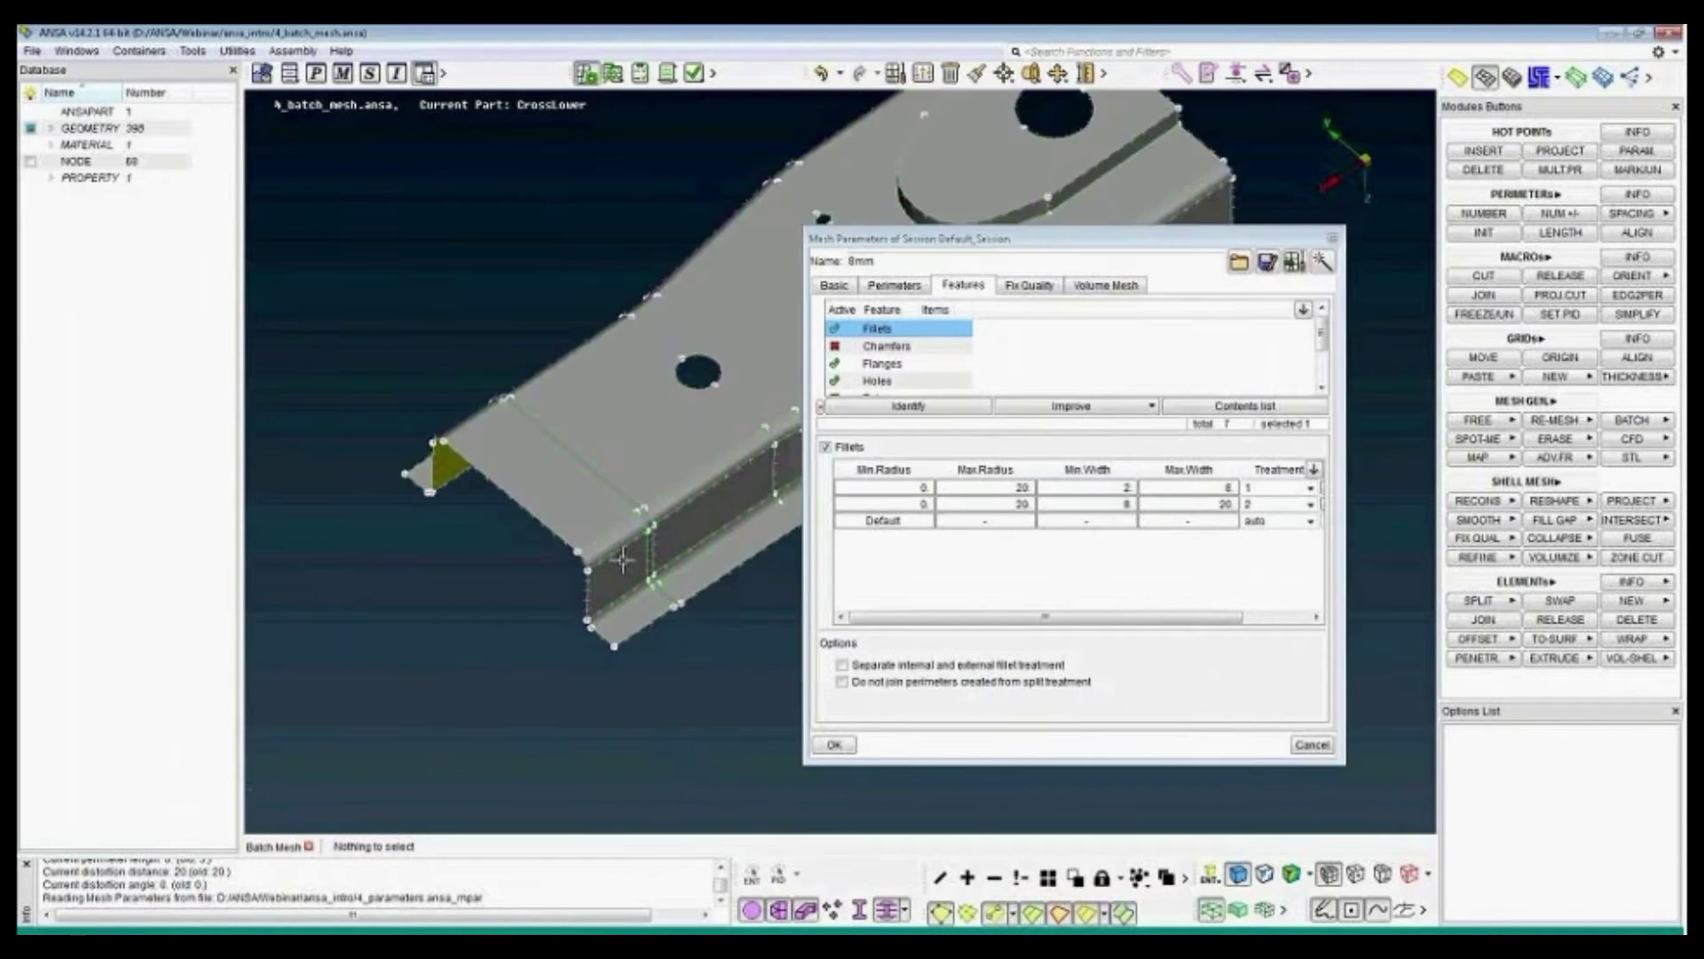
{"action": "scroll", "coordinate": [601, 572], "scroll_direction": "up", "scroll_amount": 6}
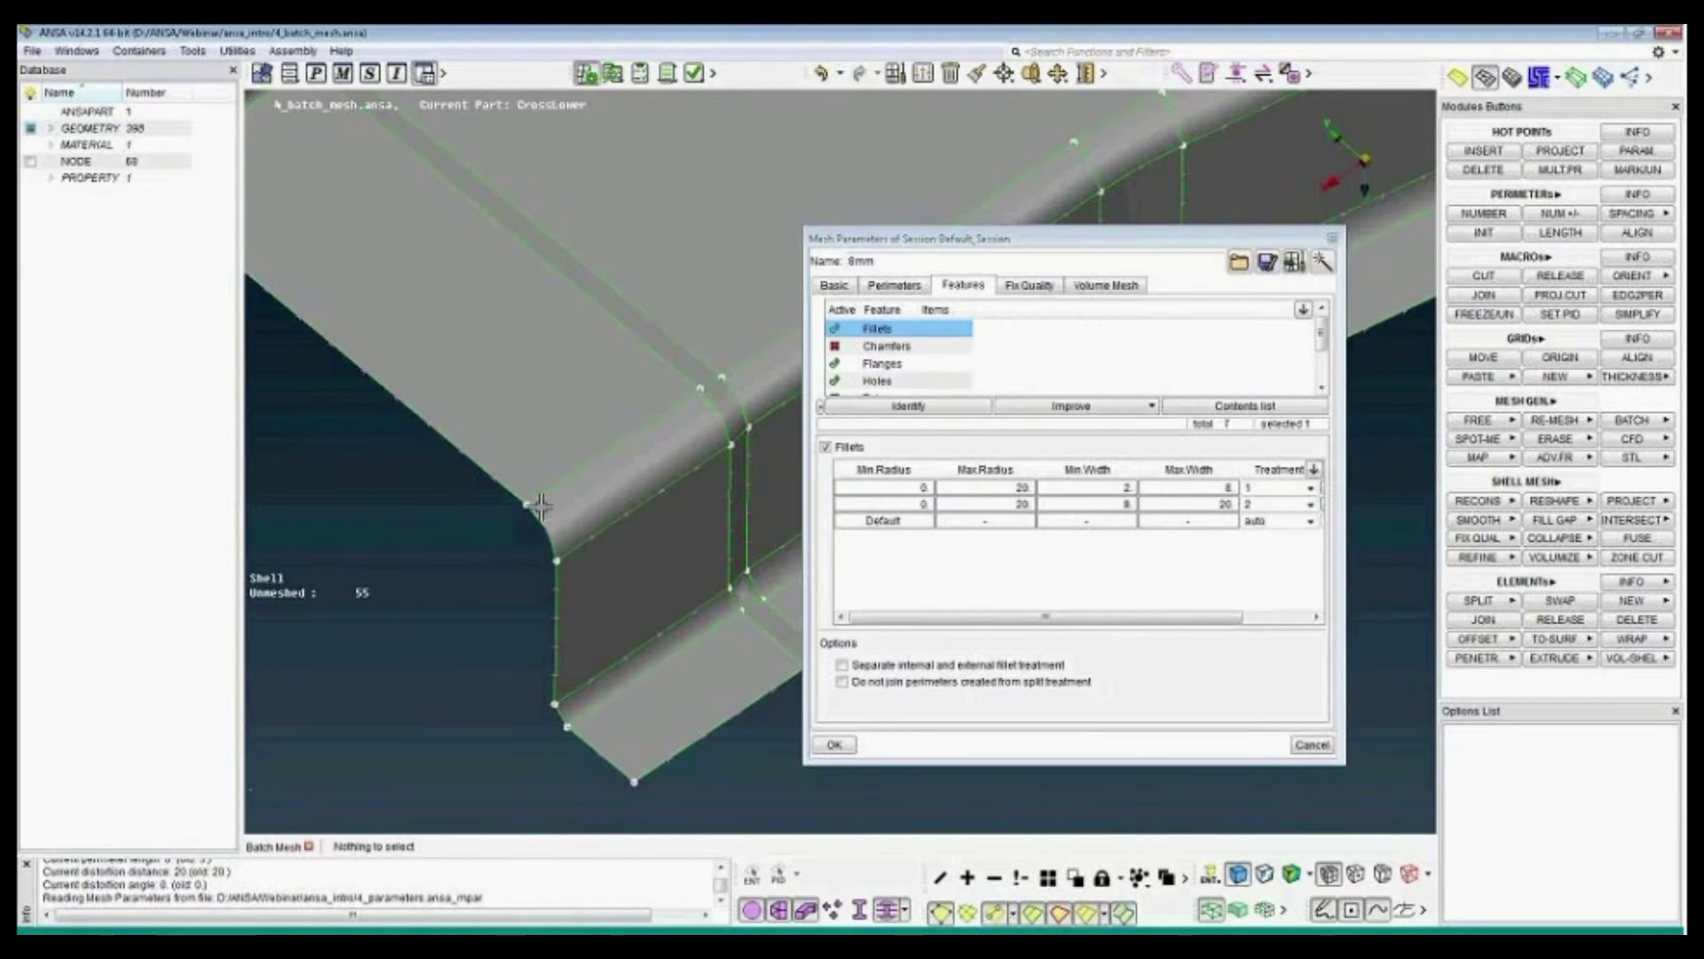
{"action": "mouse_move", "coordinate": [1163, 497]}
{"action": "mouse_move", "coordinate": [1251, 485]}
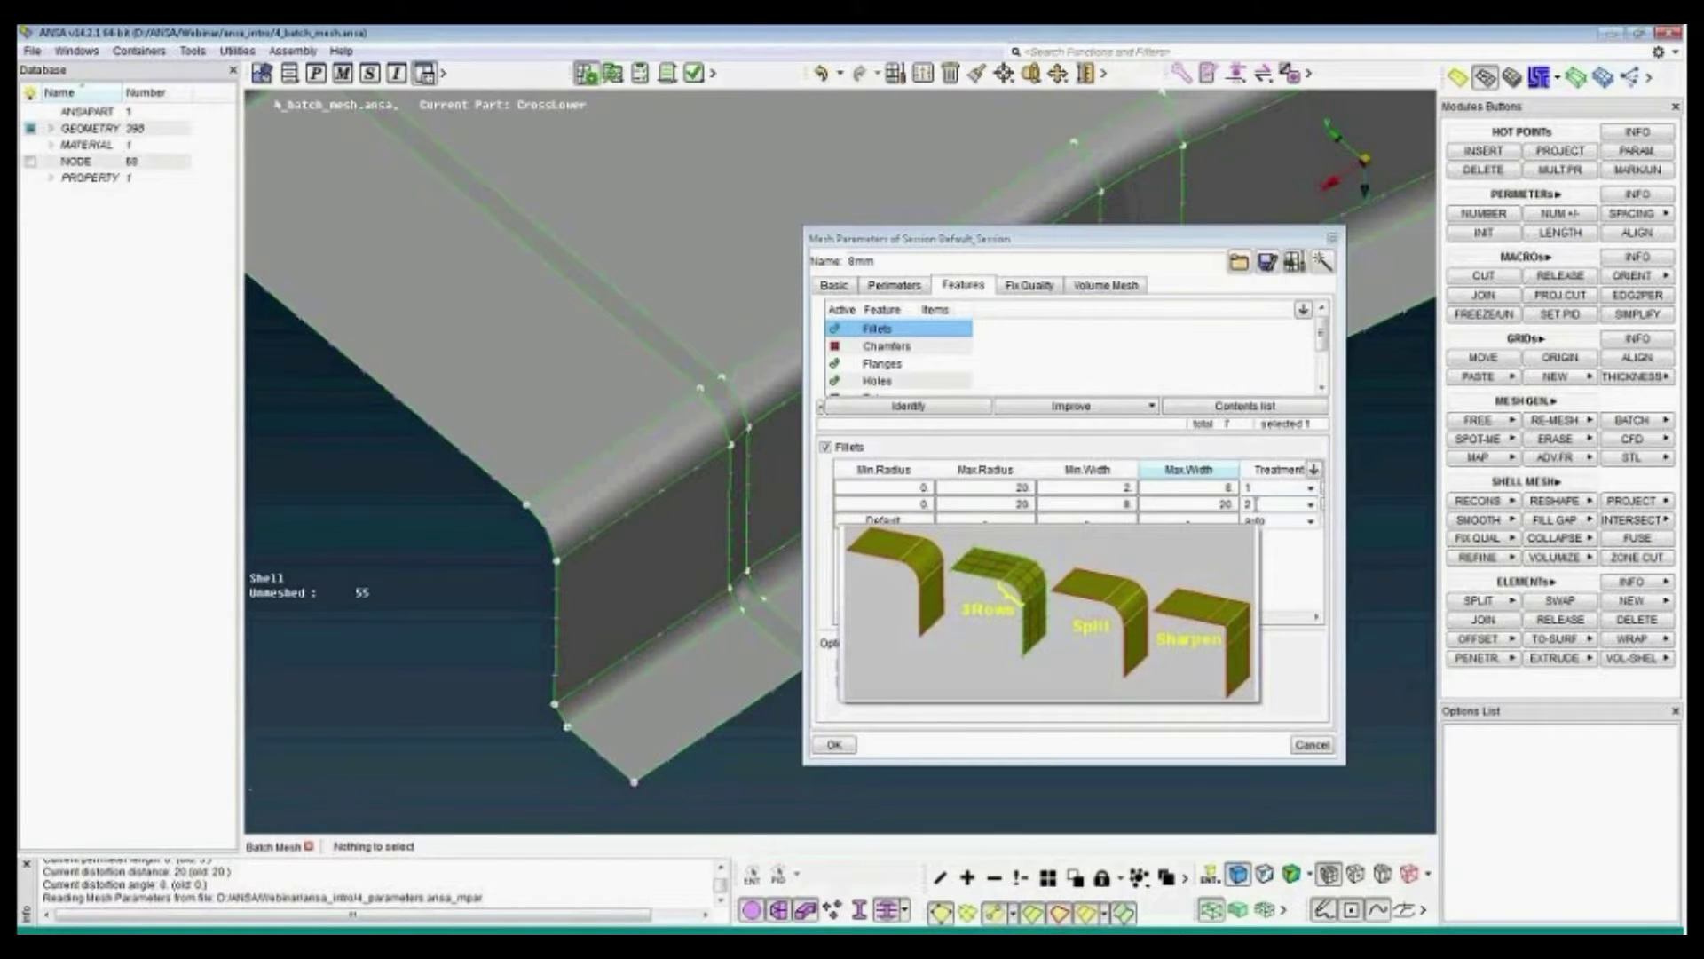
Check flange treatment (2 rows up to 20 wide) and show hole diameter ranges 12–40.
{"action": "left_click", "coordinate": [894, 366]}
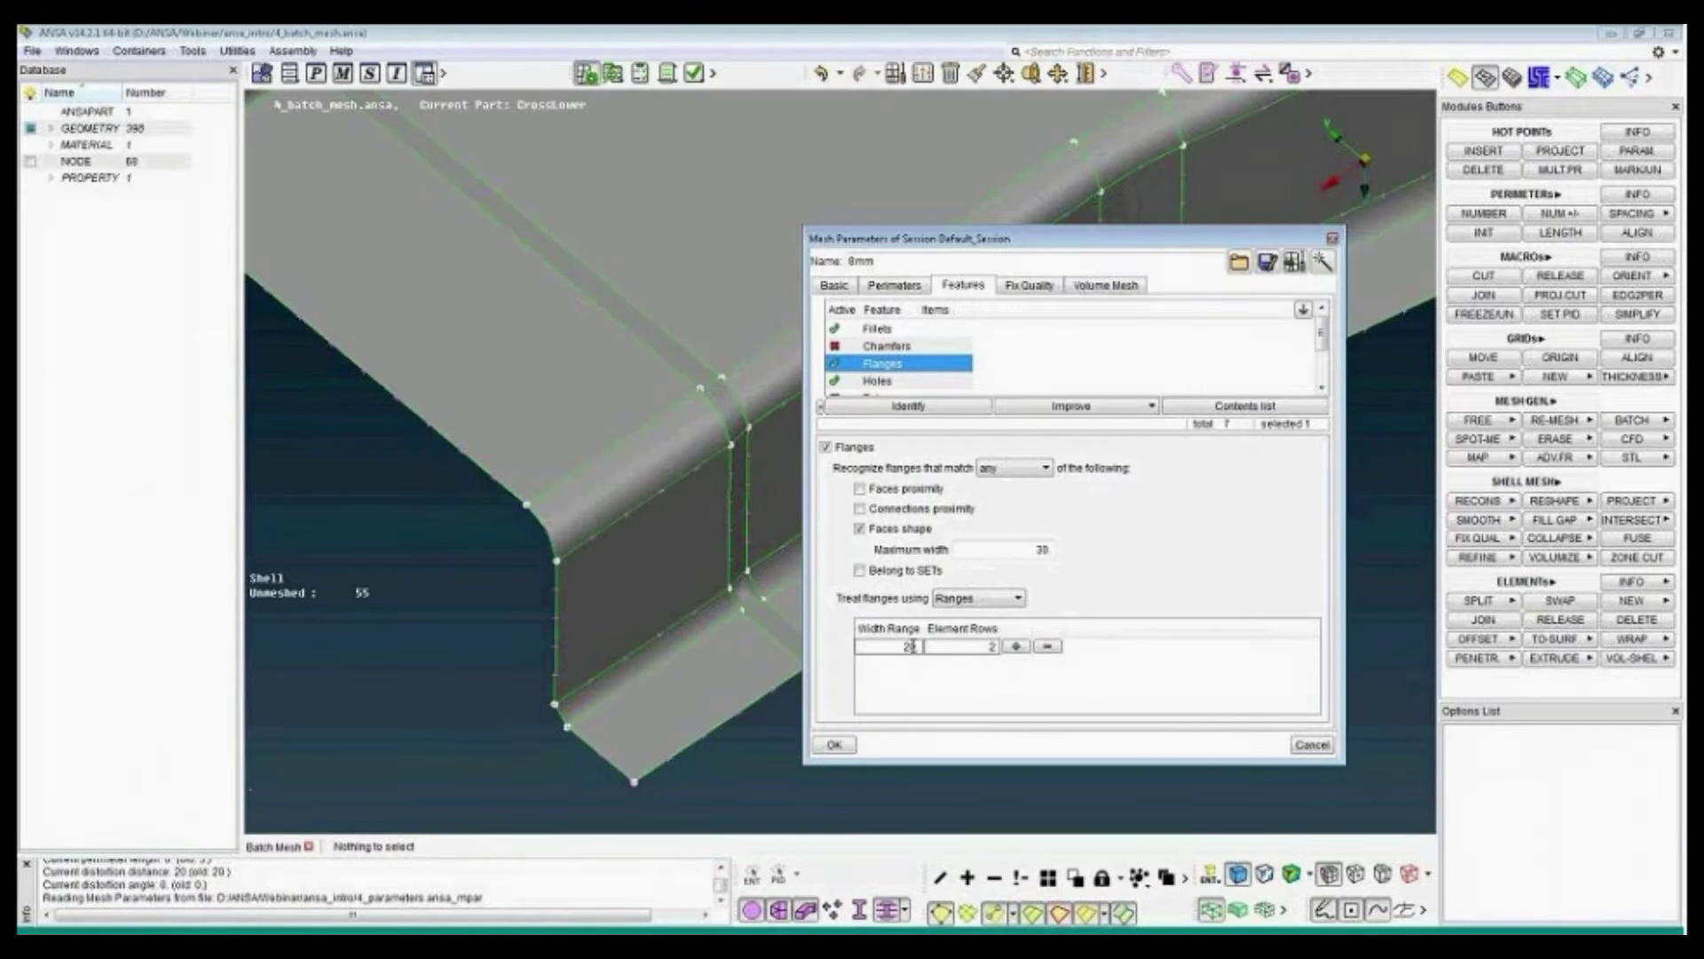
{"action": "mouse_move", "coordinate": [912, 646]}
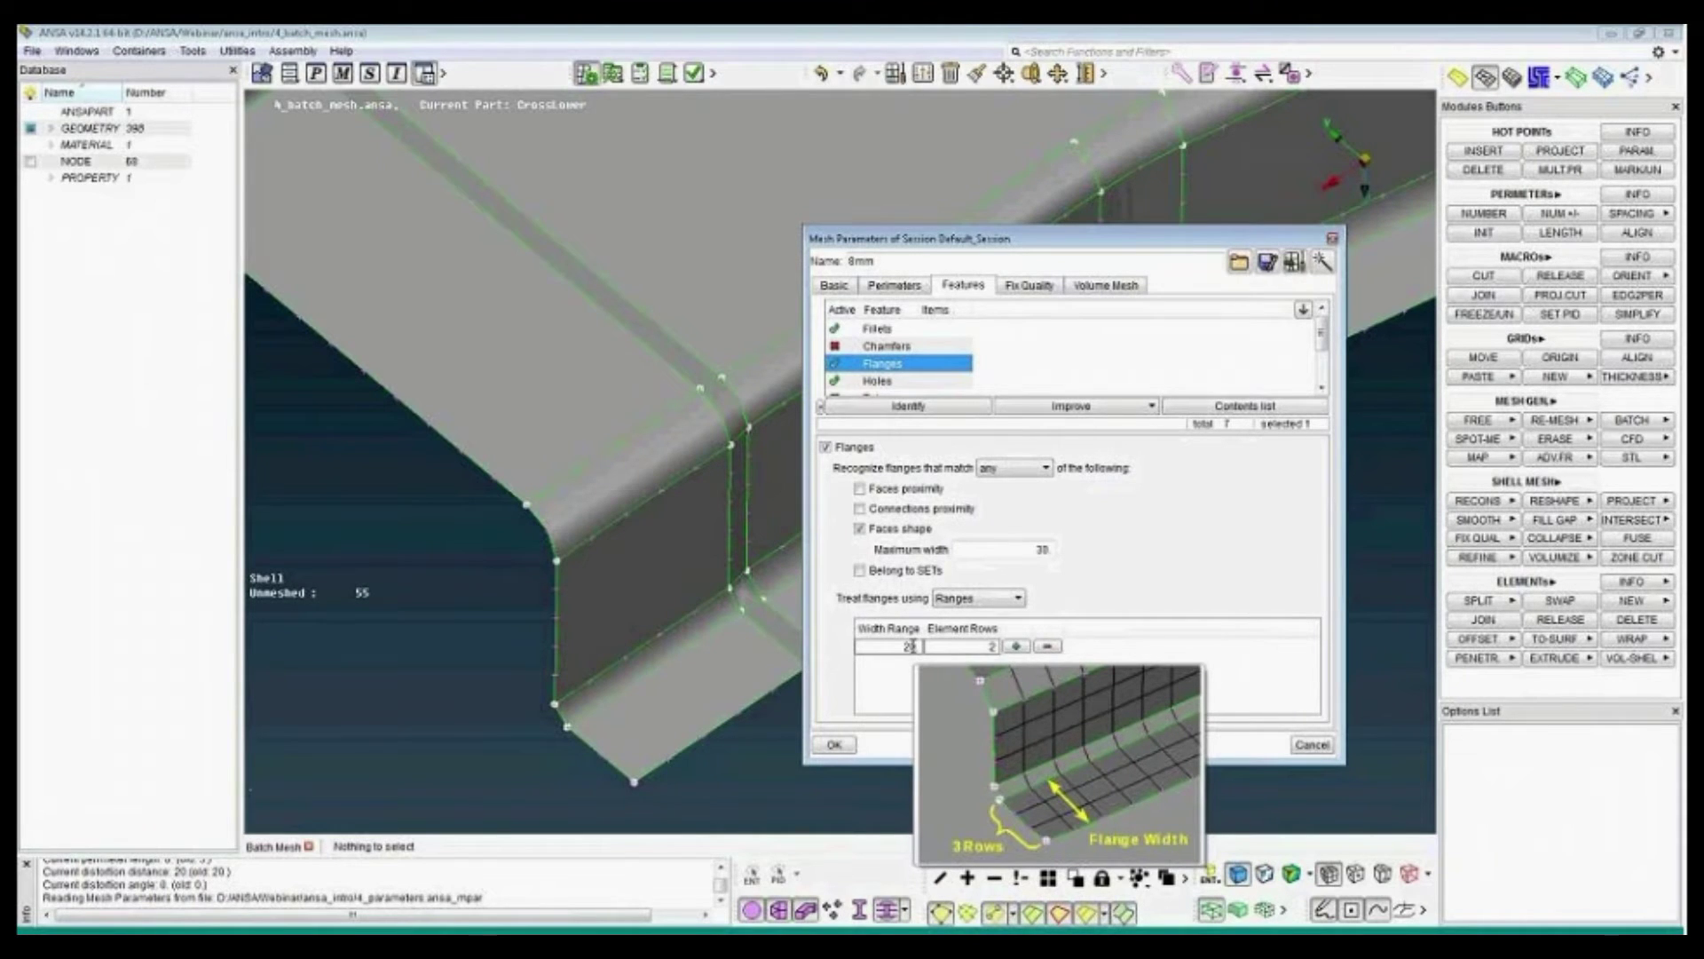
{"action": "mouse_move", "coordinate": [991, 646]}
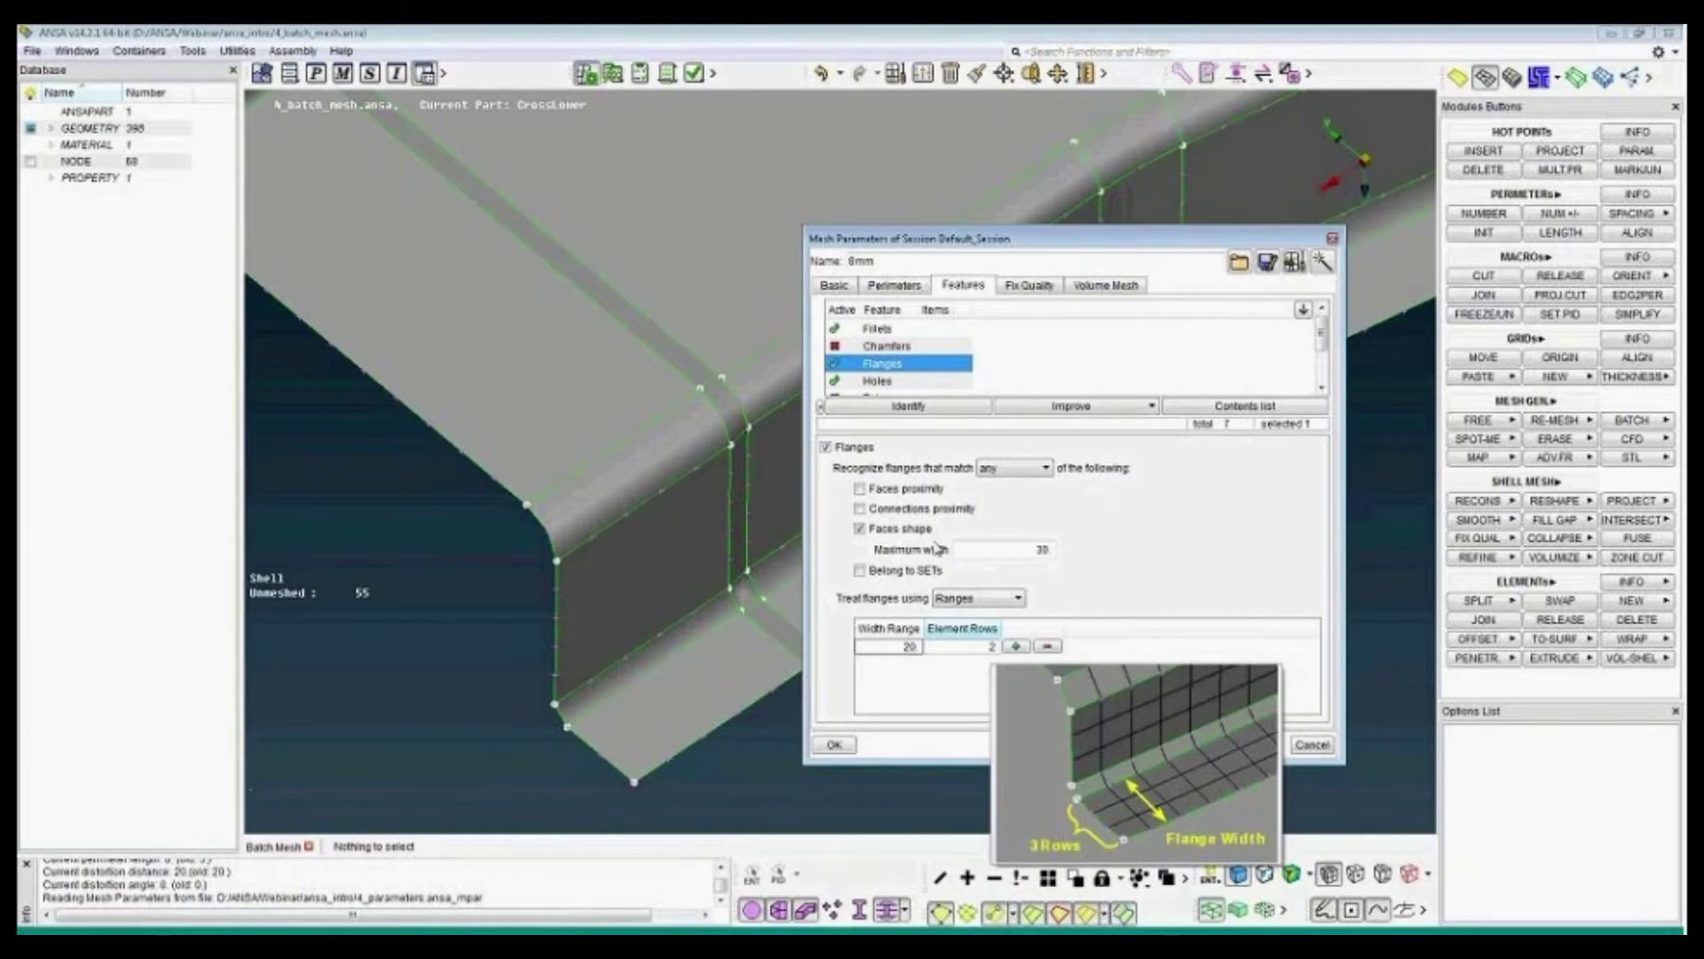
{"action": "left_click", "coordinate": [896, 382]}
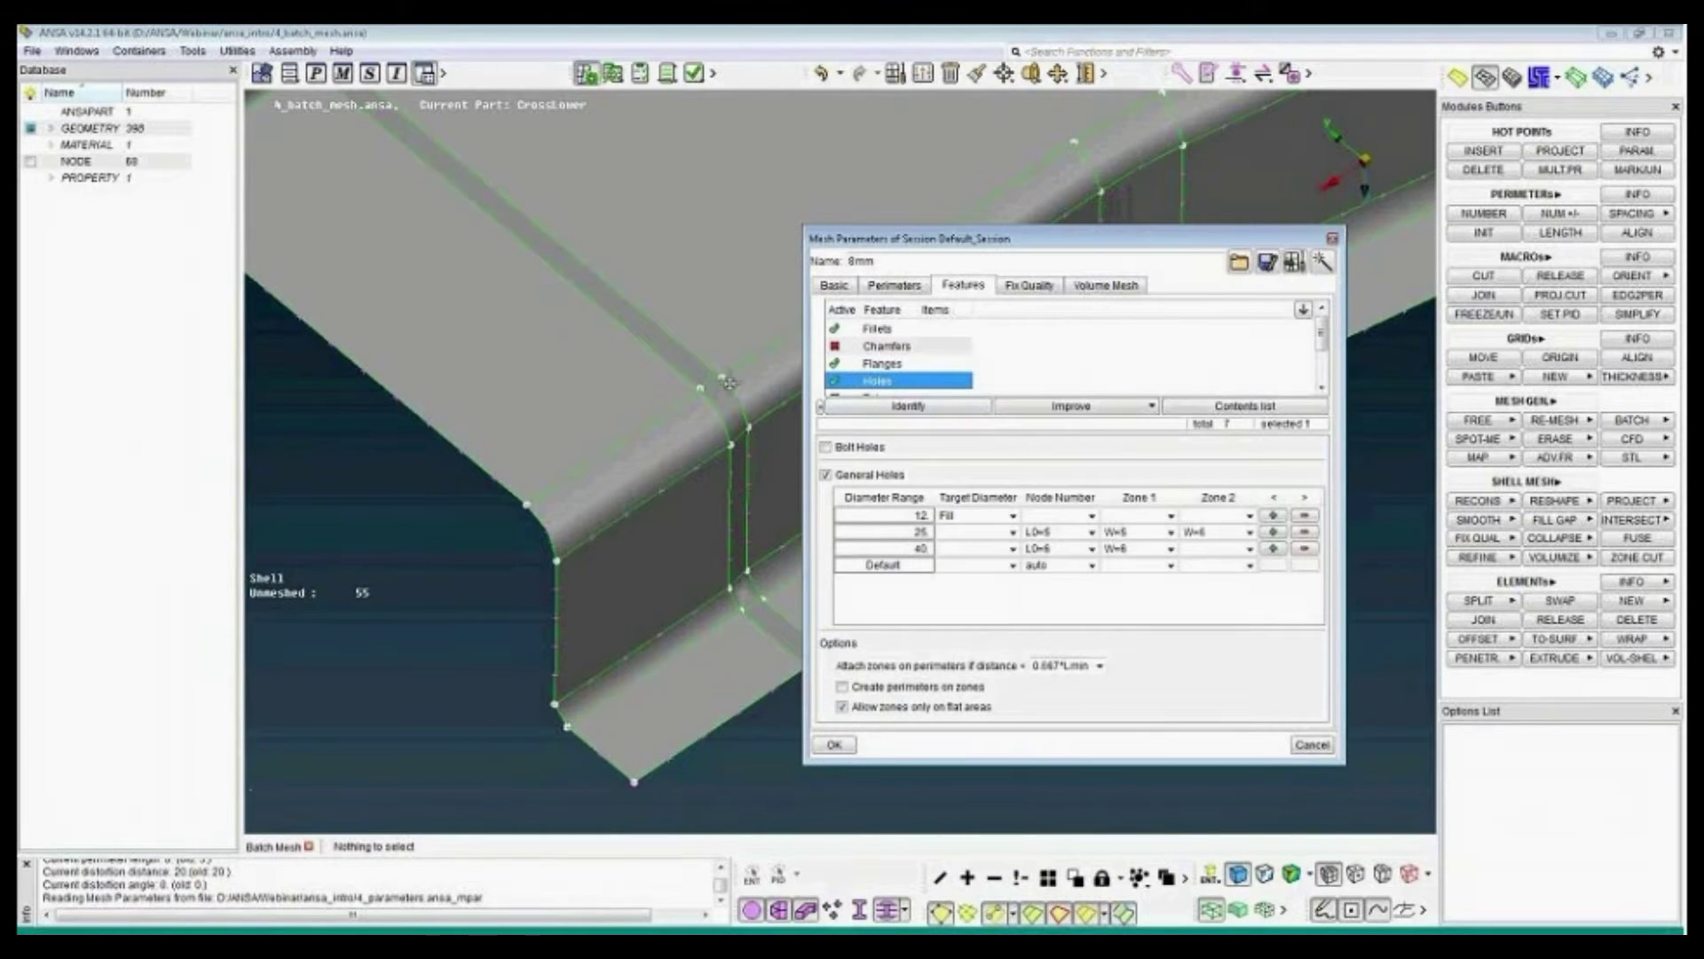
Inspect the part's holes and the Target Diameter, Node Number and Zone columns, then accept the 8mm parameters.
{"action": "scroll", "coordinate": [732, 383], "scroll_direction": "down", "scroll_amount": 5}
{"action": "left_click_drag", "start_coordinate": [732, 383], "coordinate": [666, 422], "text": "ctrl"}
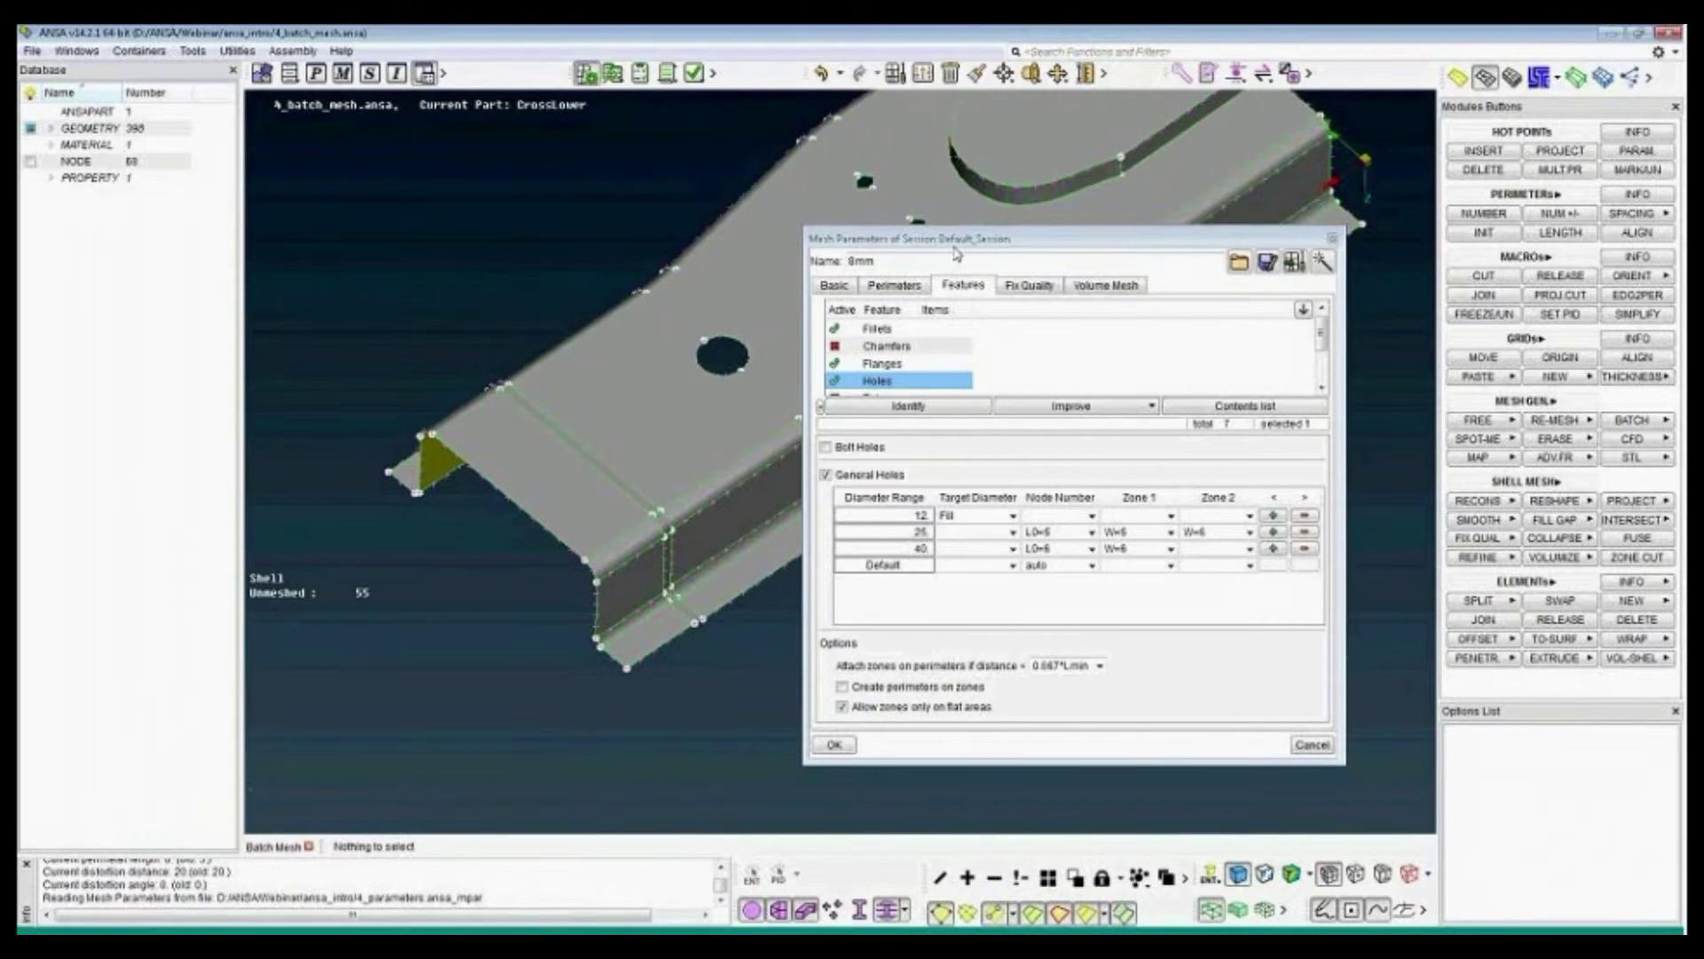
{"action": "left_click_drag", "start_coordinate": [692, 328], "coordinate": [504, 413], "text": "ctrl"}
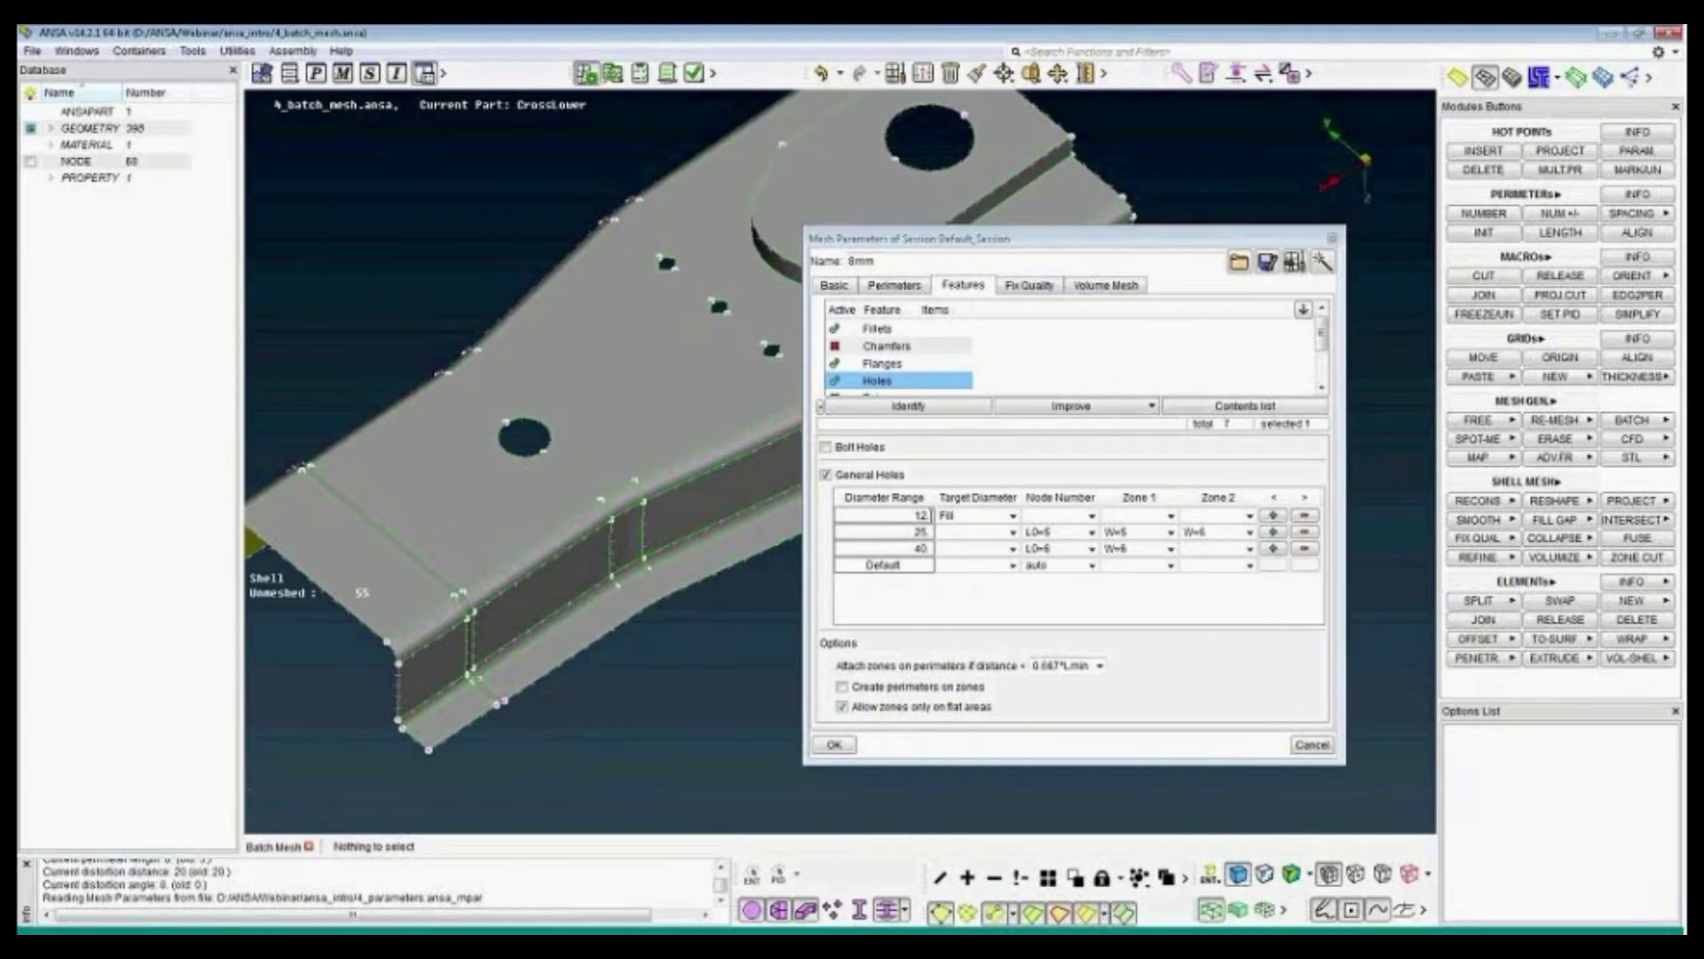
{"action": "mouse_move", "coordinate": [955, 515]}
{"action": "mouse_move", "coordinate": [1073, 531]}
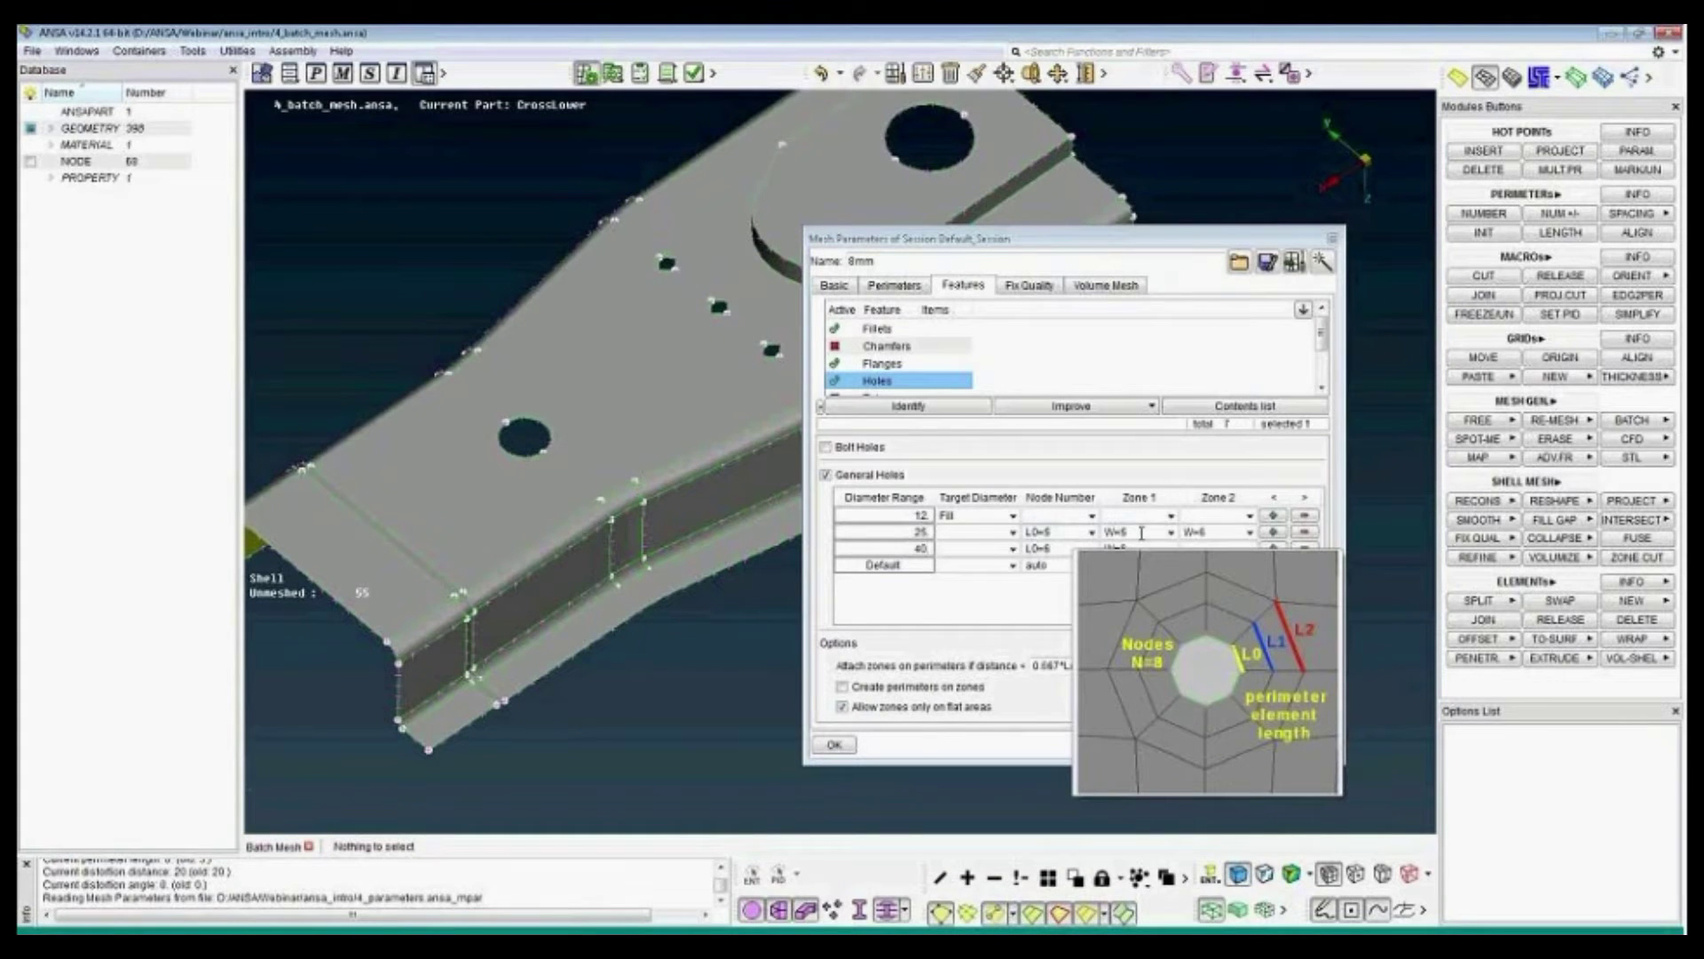
{"action": "mouse_move", "coordinate": [1141, 533]}
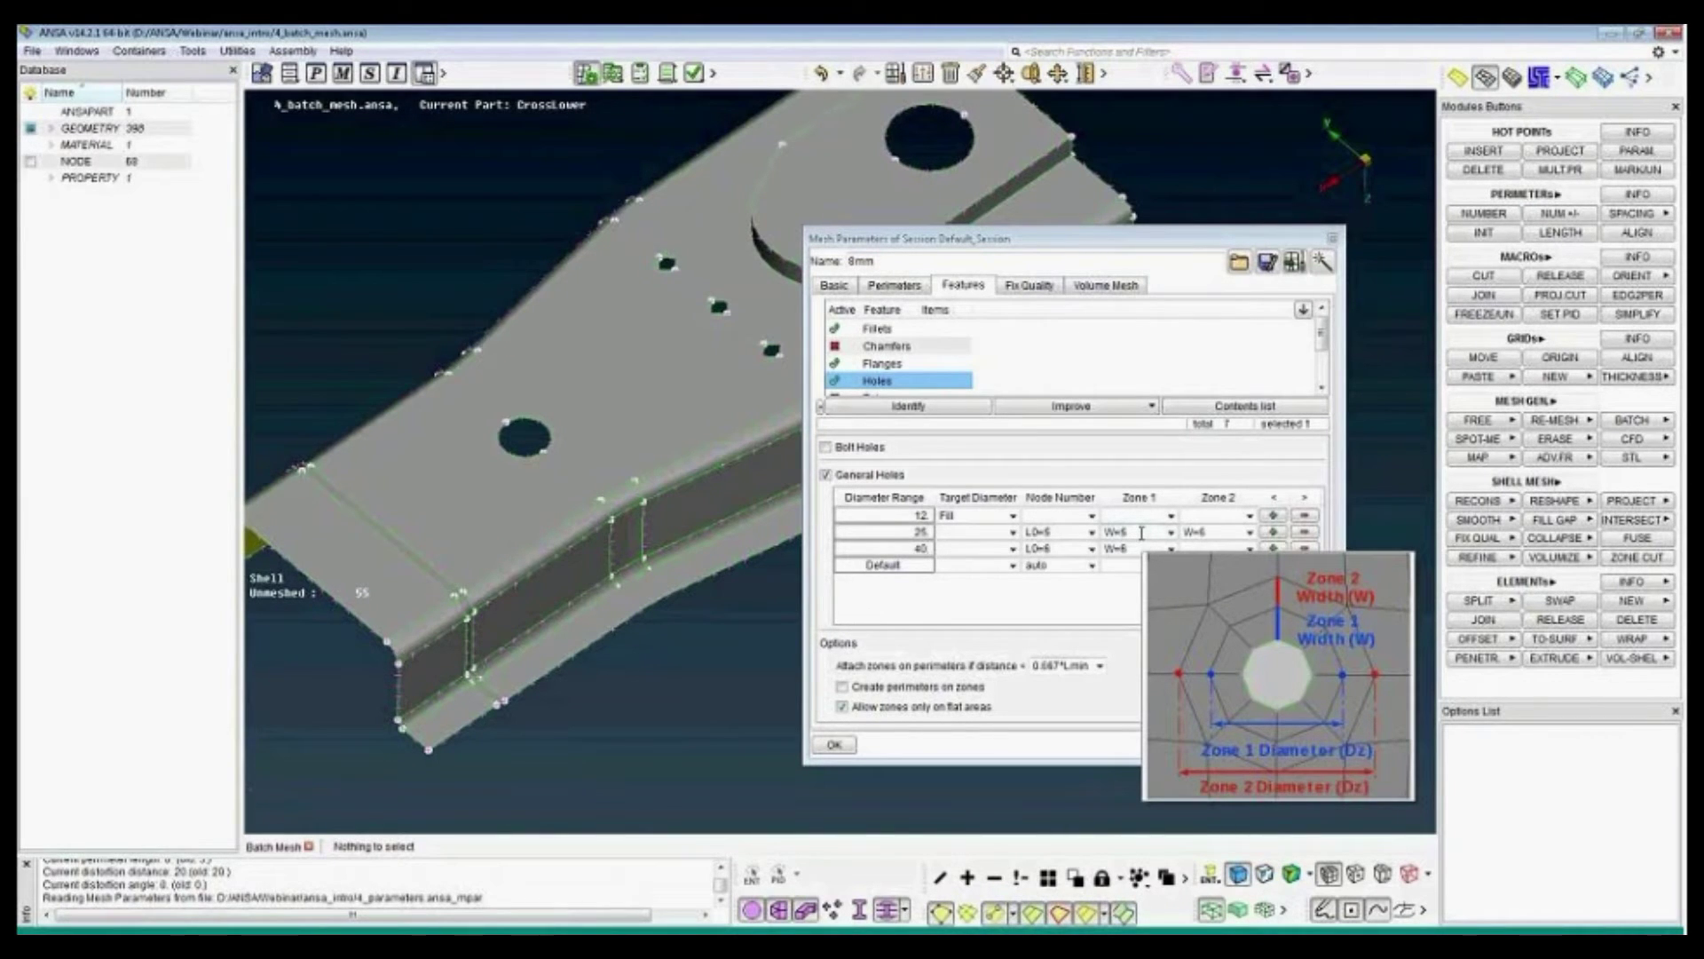
{"action": "mouse_move", "coordinate": [1200, 530]}
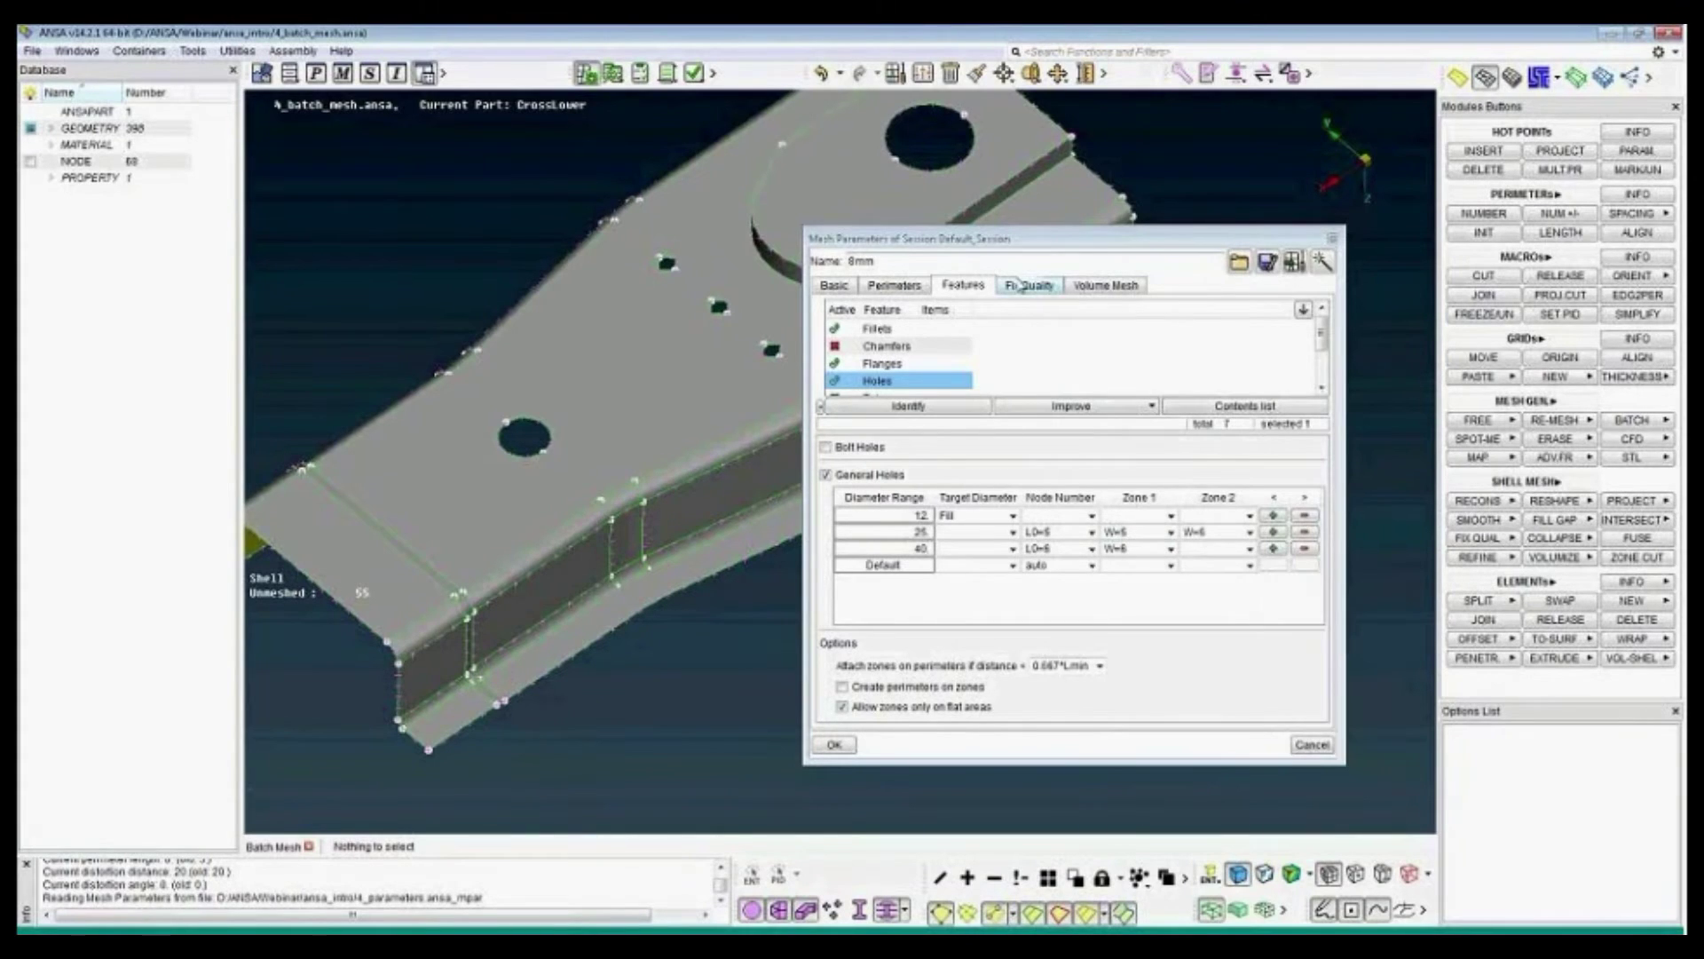
{"action": "left_click", "coordinate": [834, 744]}
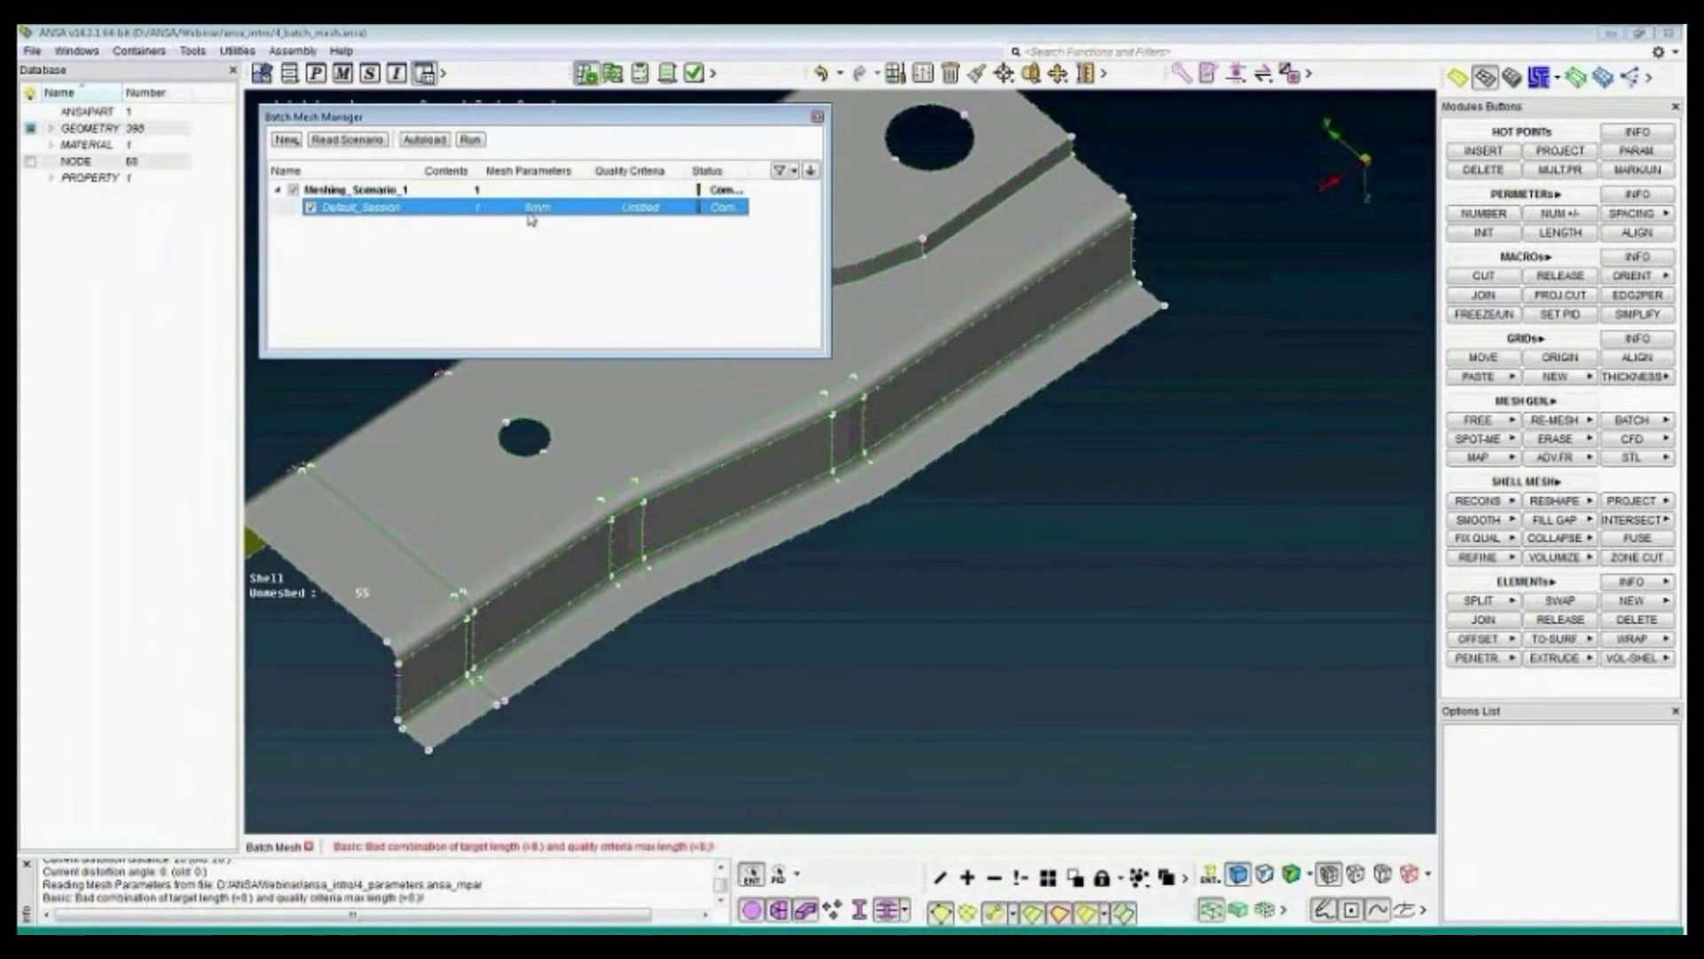
Load the 8mm quality criteria from 4_quality.ansa_qual into Default_Session.
{"action": "double_click", "coordinate": [637, 214]}
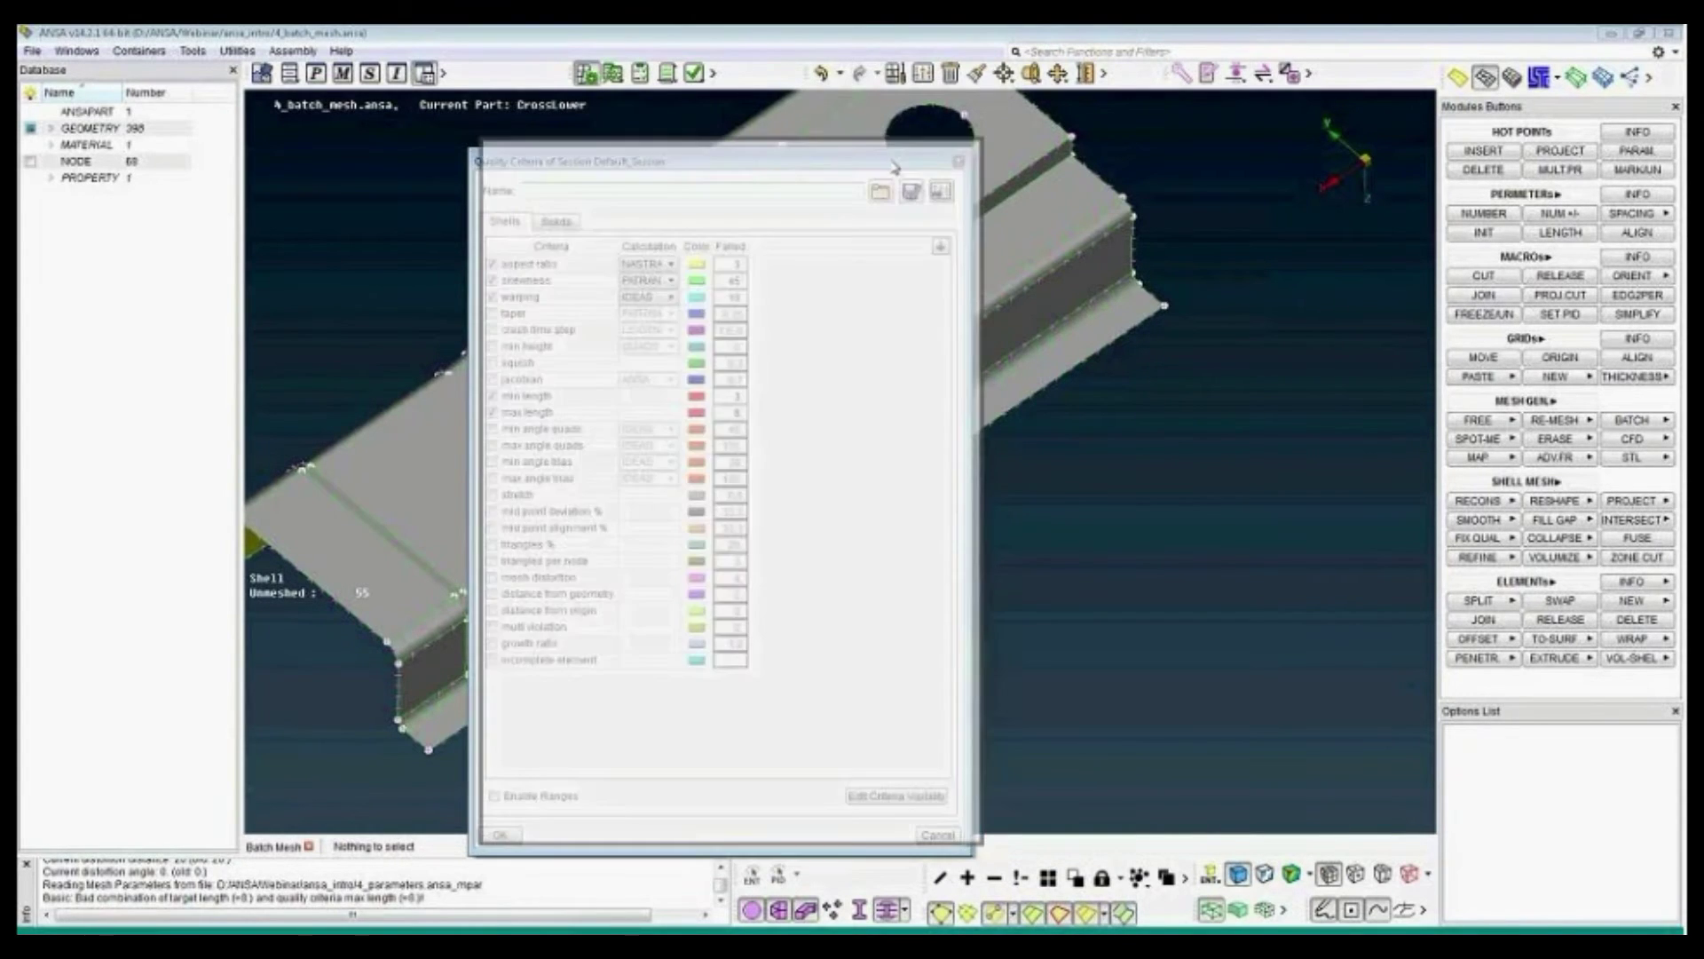
{"action": "left_click_drag", "start_coordinate": [891, 166], "coordinate": [903, 152]}
{"action": "left_click", "coordinate": [893, 179]}
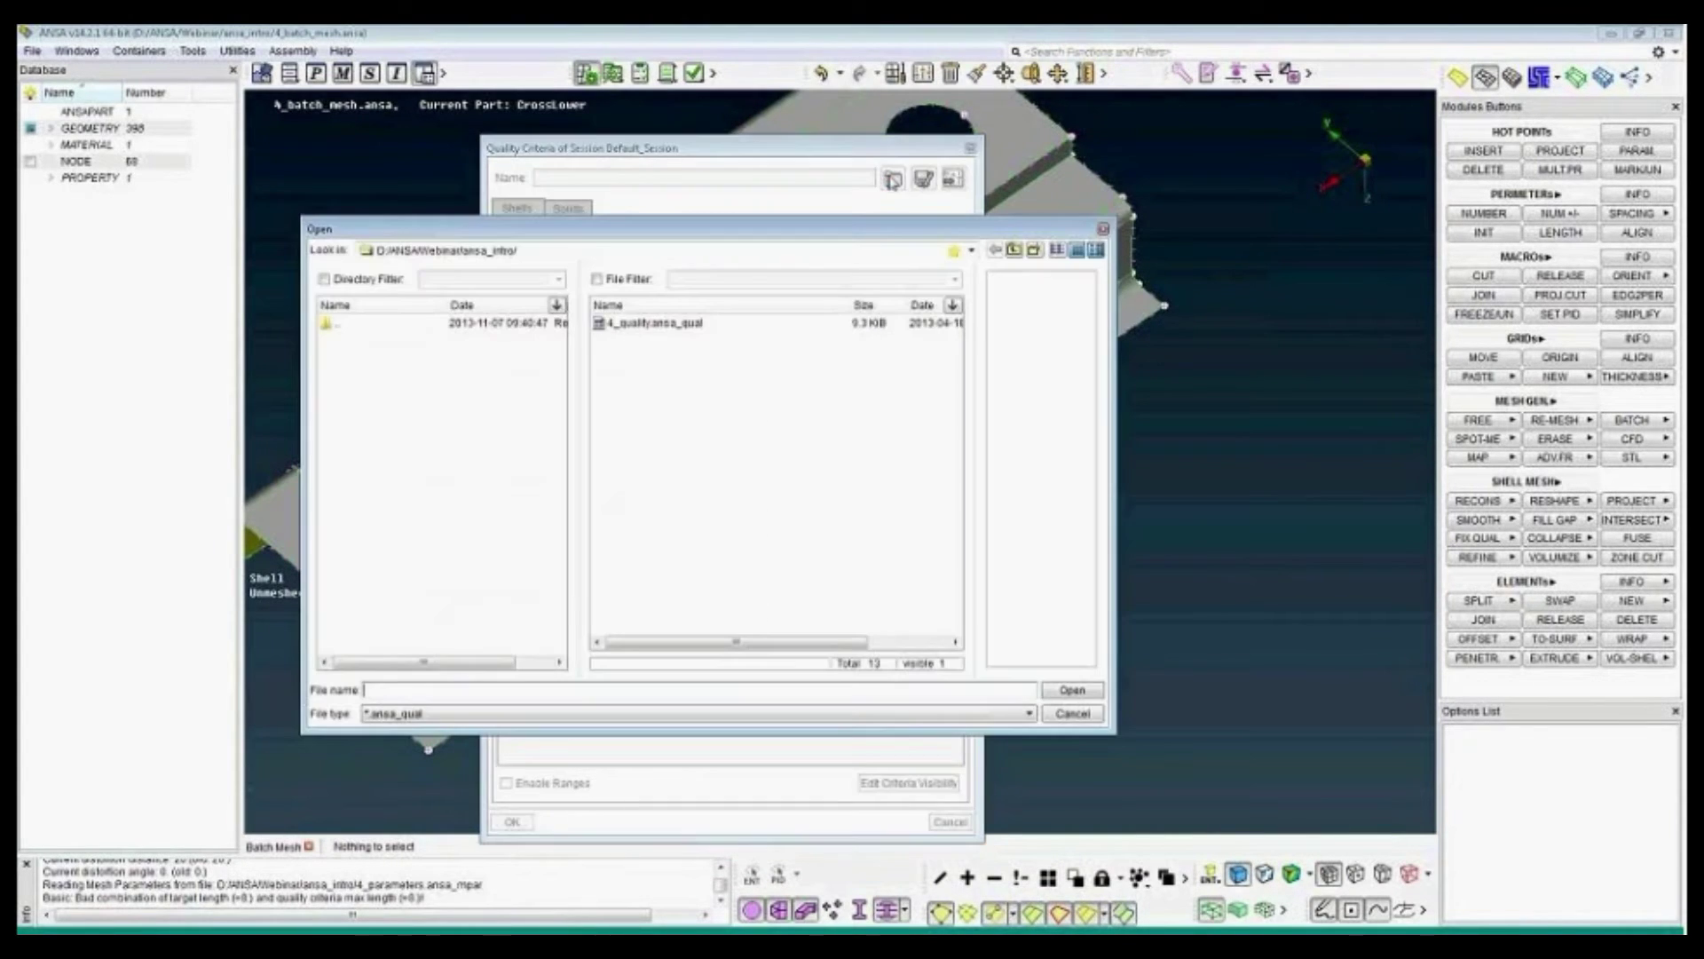
{"action": "double_click", "coordinate": [641, 325]}
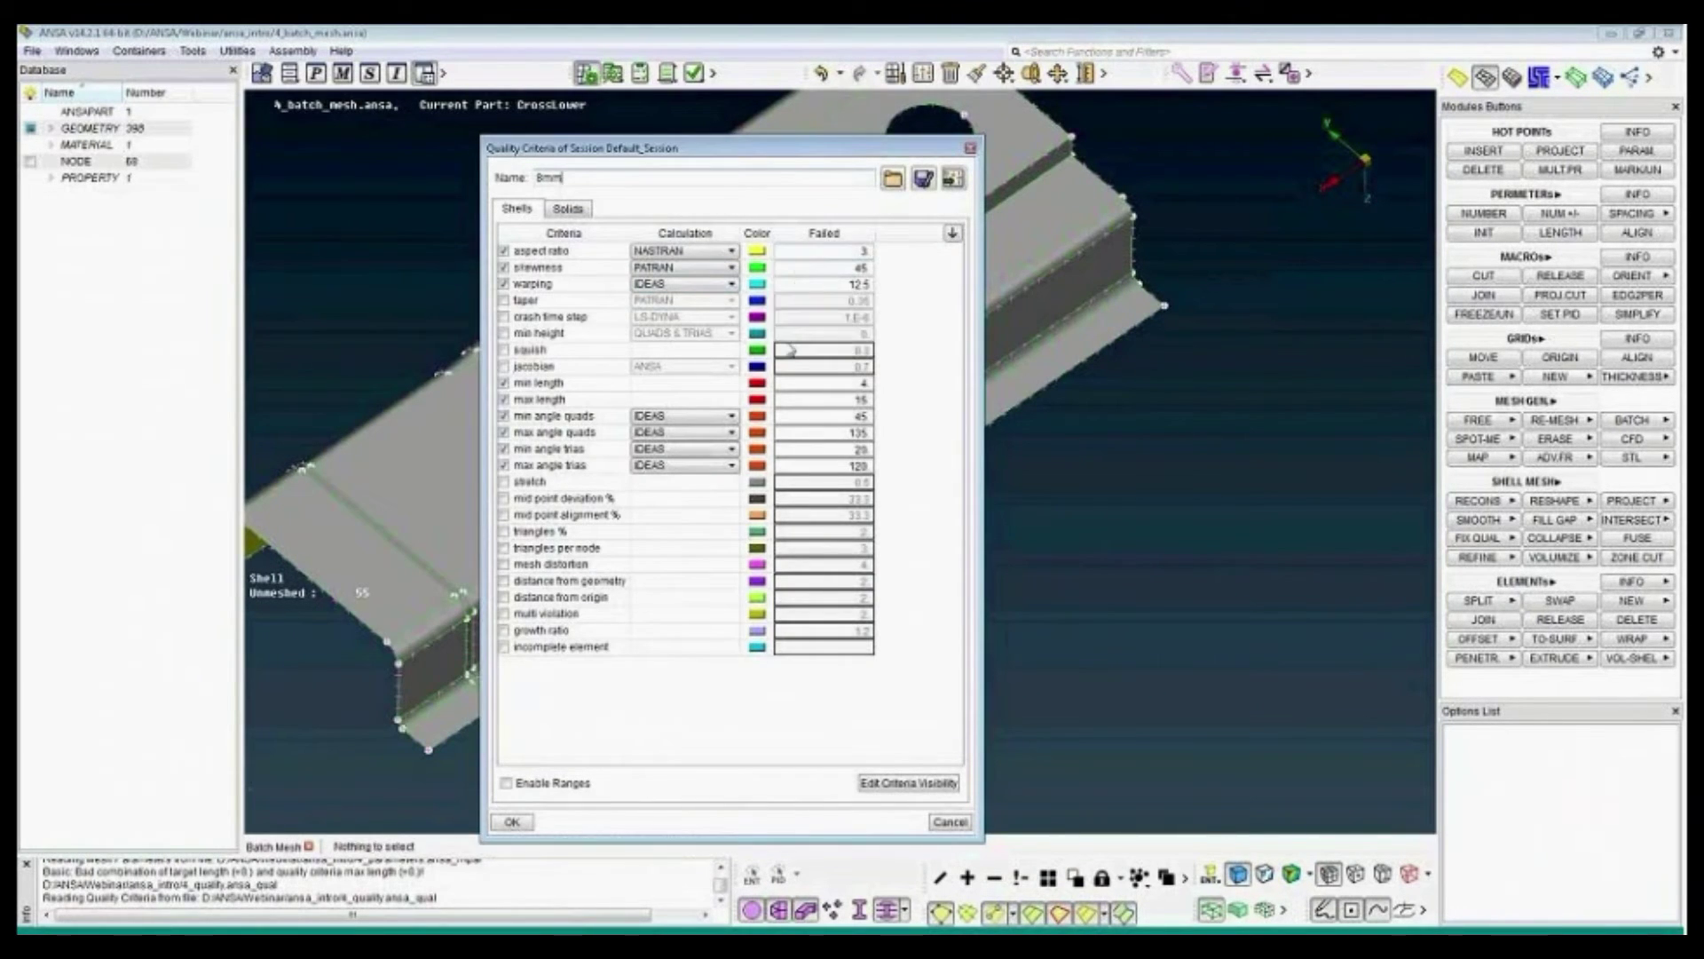
{"action": "left_click", "coordinate": [512, 821]}
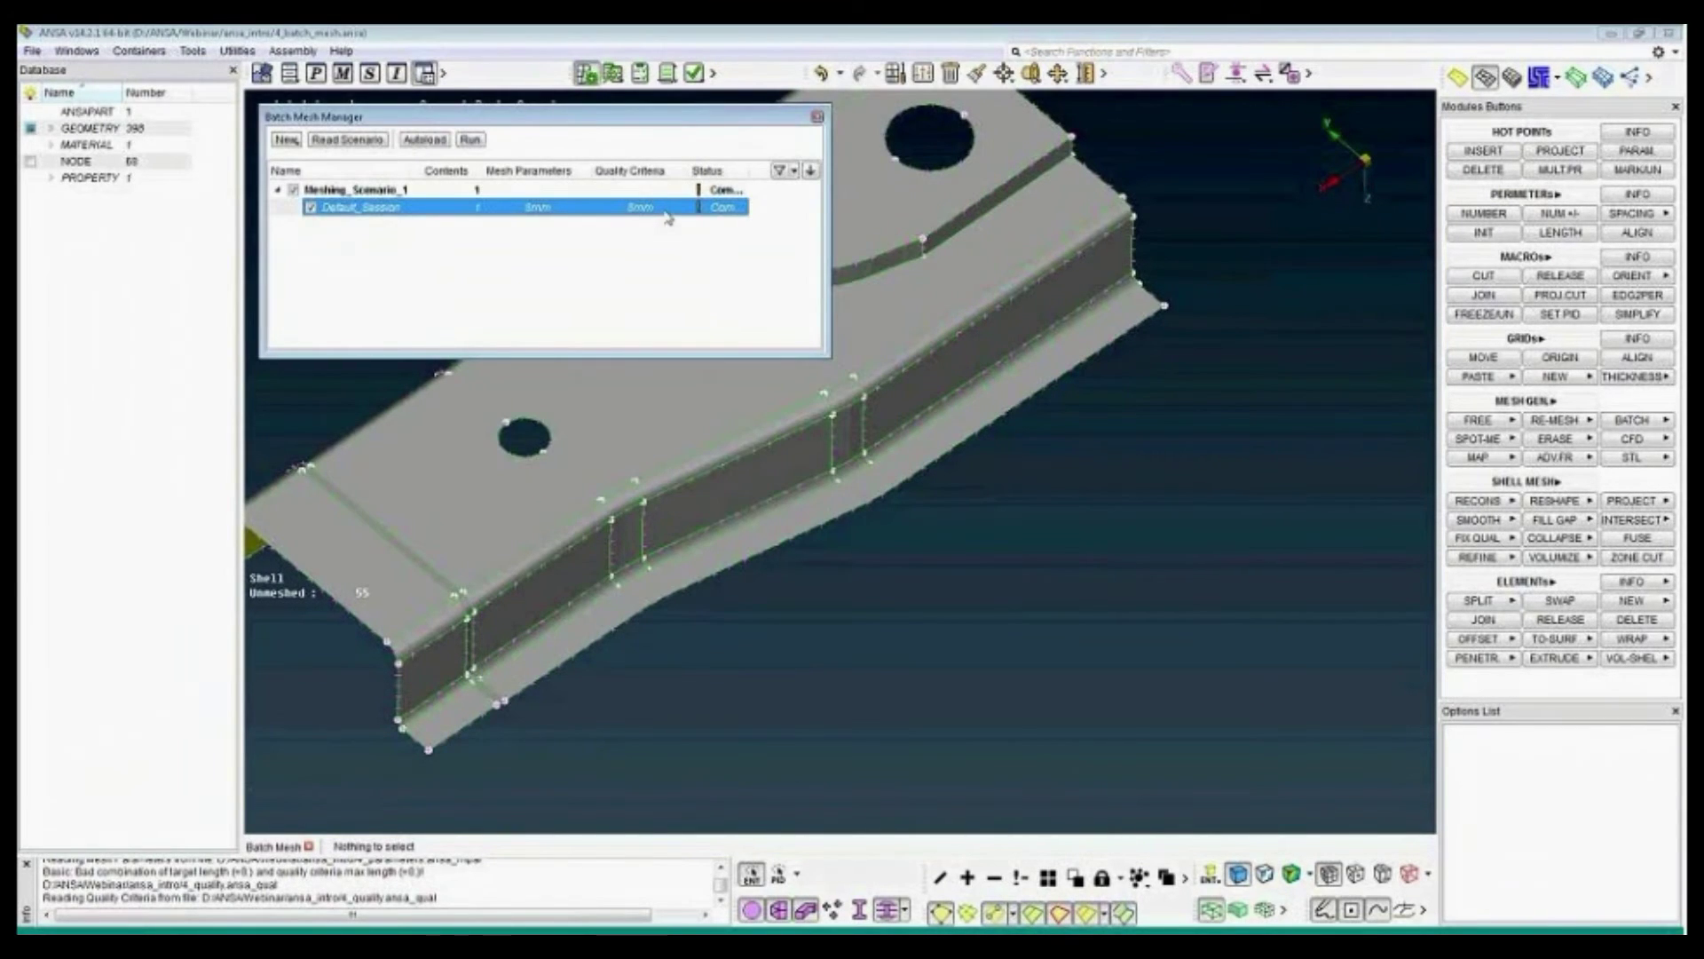
Run the batch mesh, confirm the Completed status, and open the session's meshing report.
{"action": "left_click", "coordinate": [471, 140]}
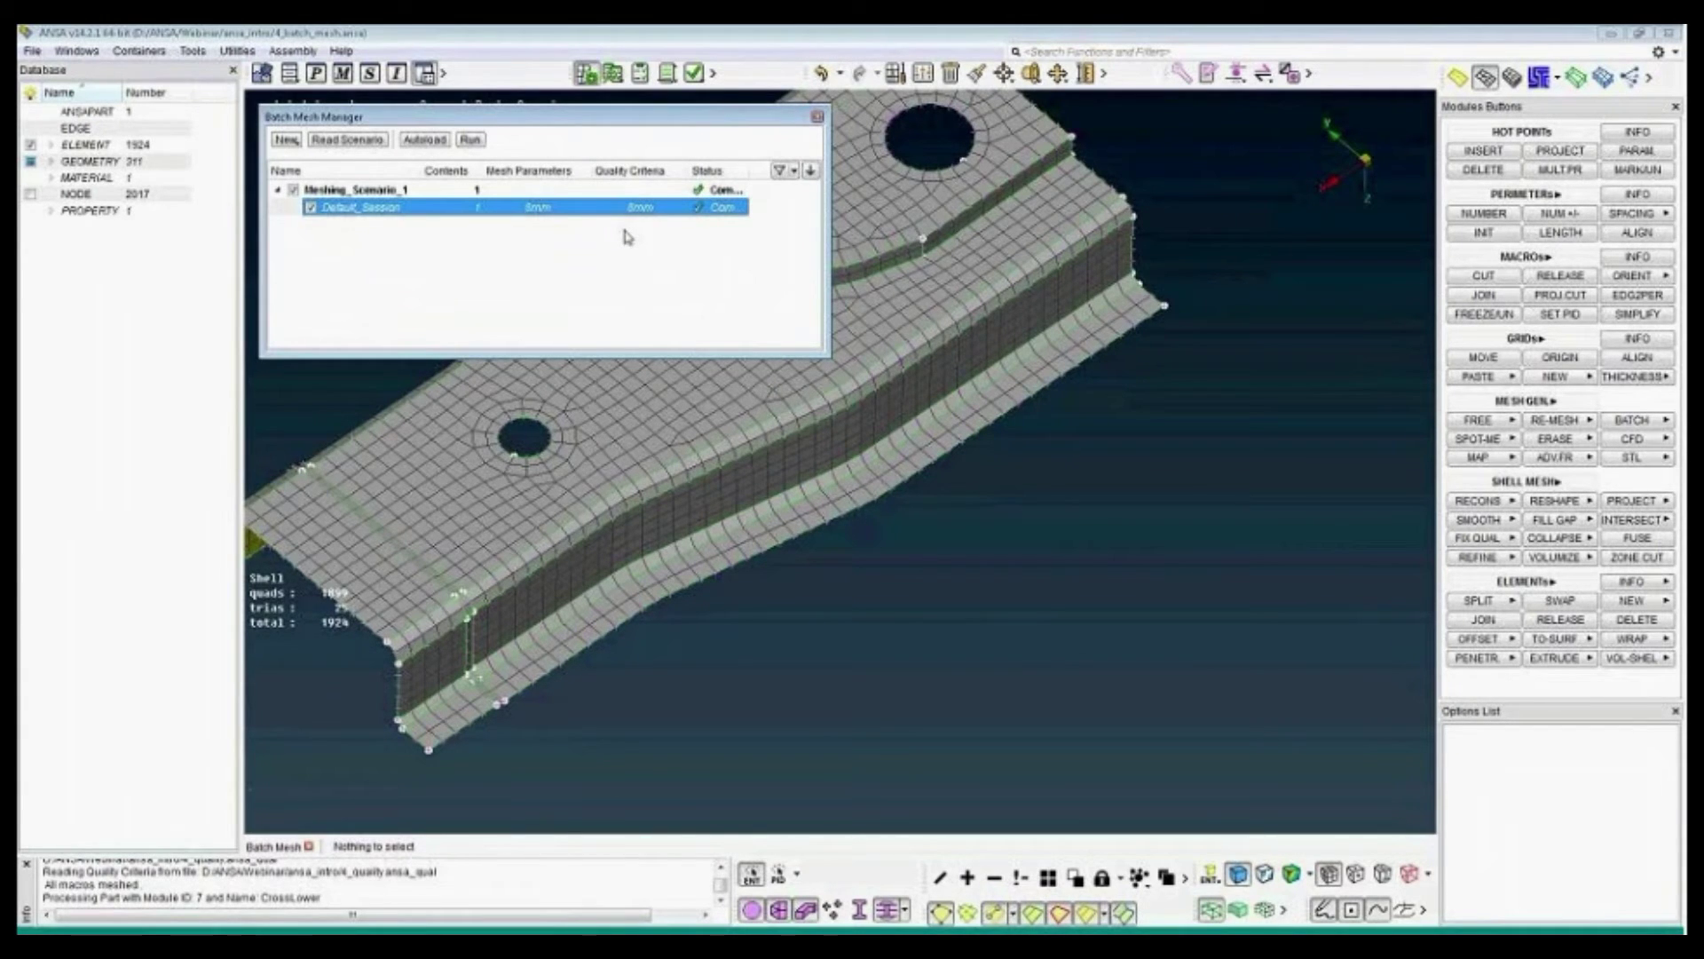
{"action": "left_click_drag", "start_coordinate": [748, 171], "coordinate": [779, 169]}
{"action": "double_click", "coordinate": [734, 211]}
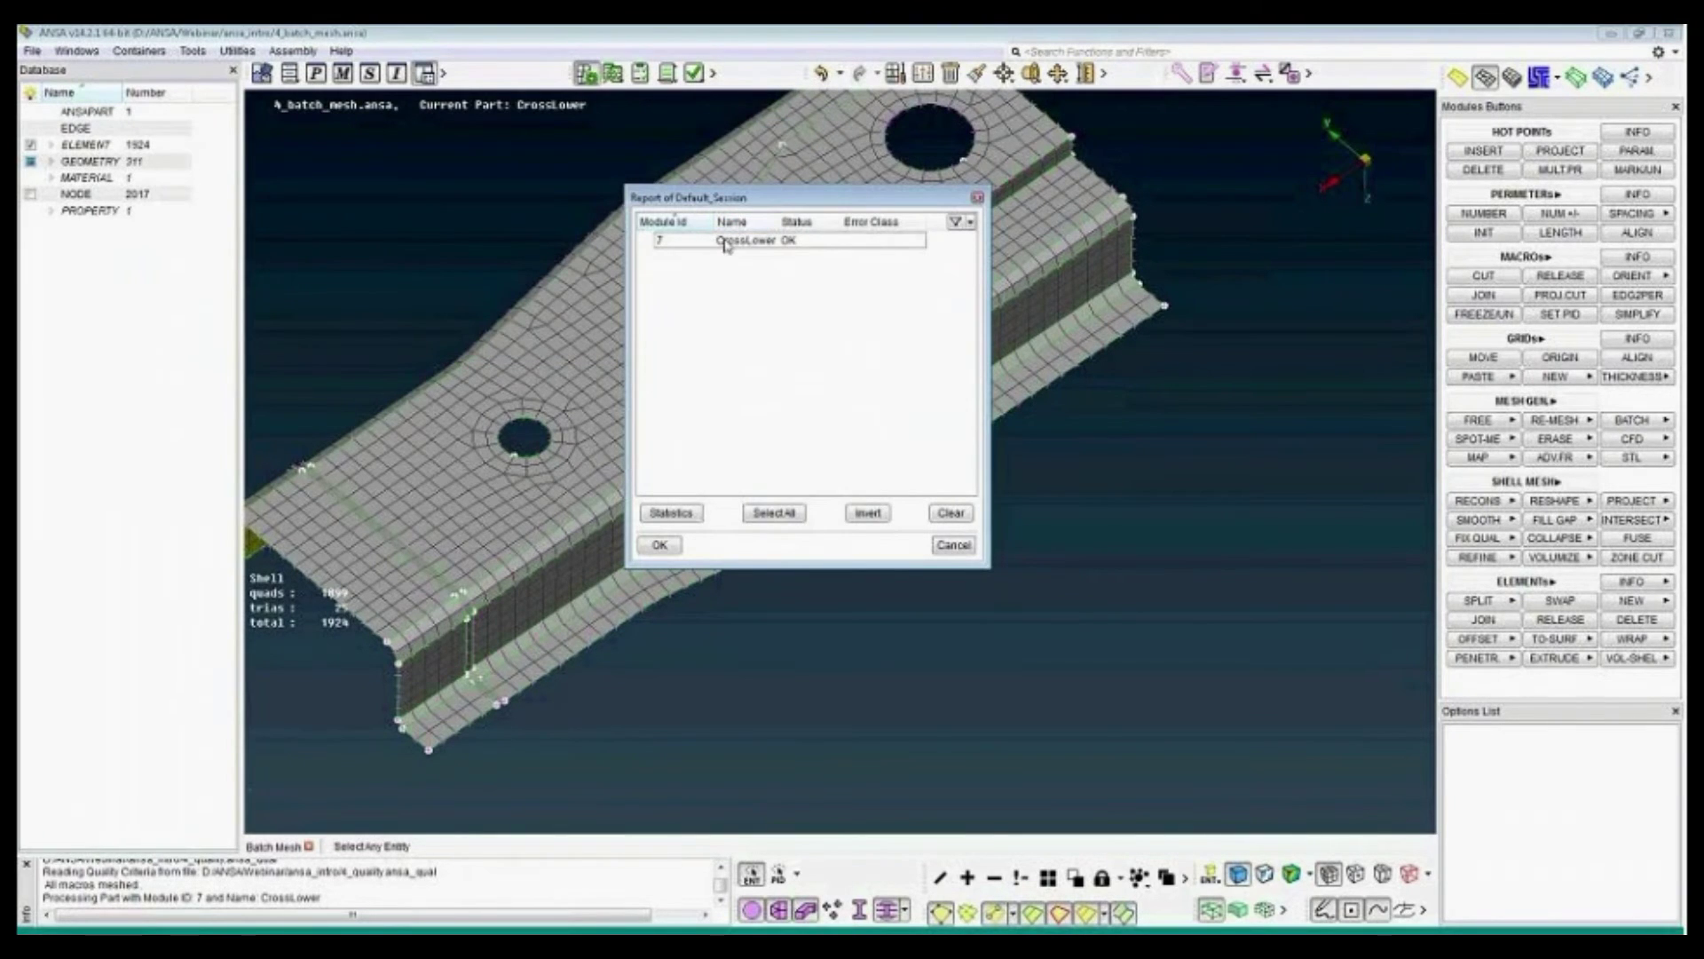
{"action": "left_click", "coordinate": [726, 241]}
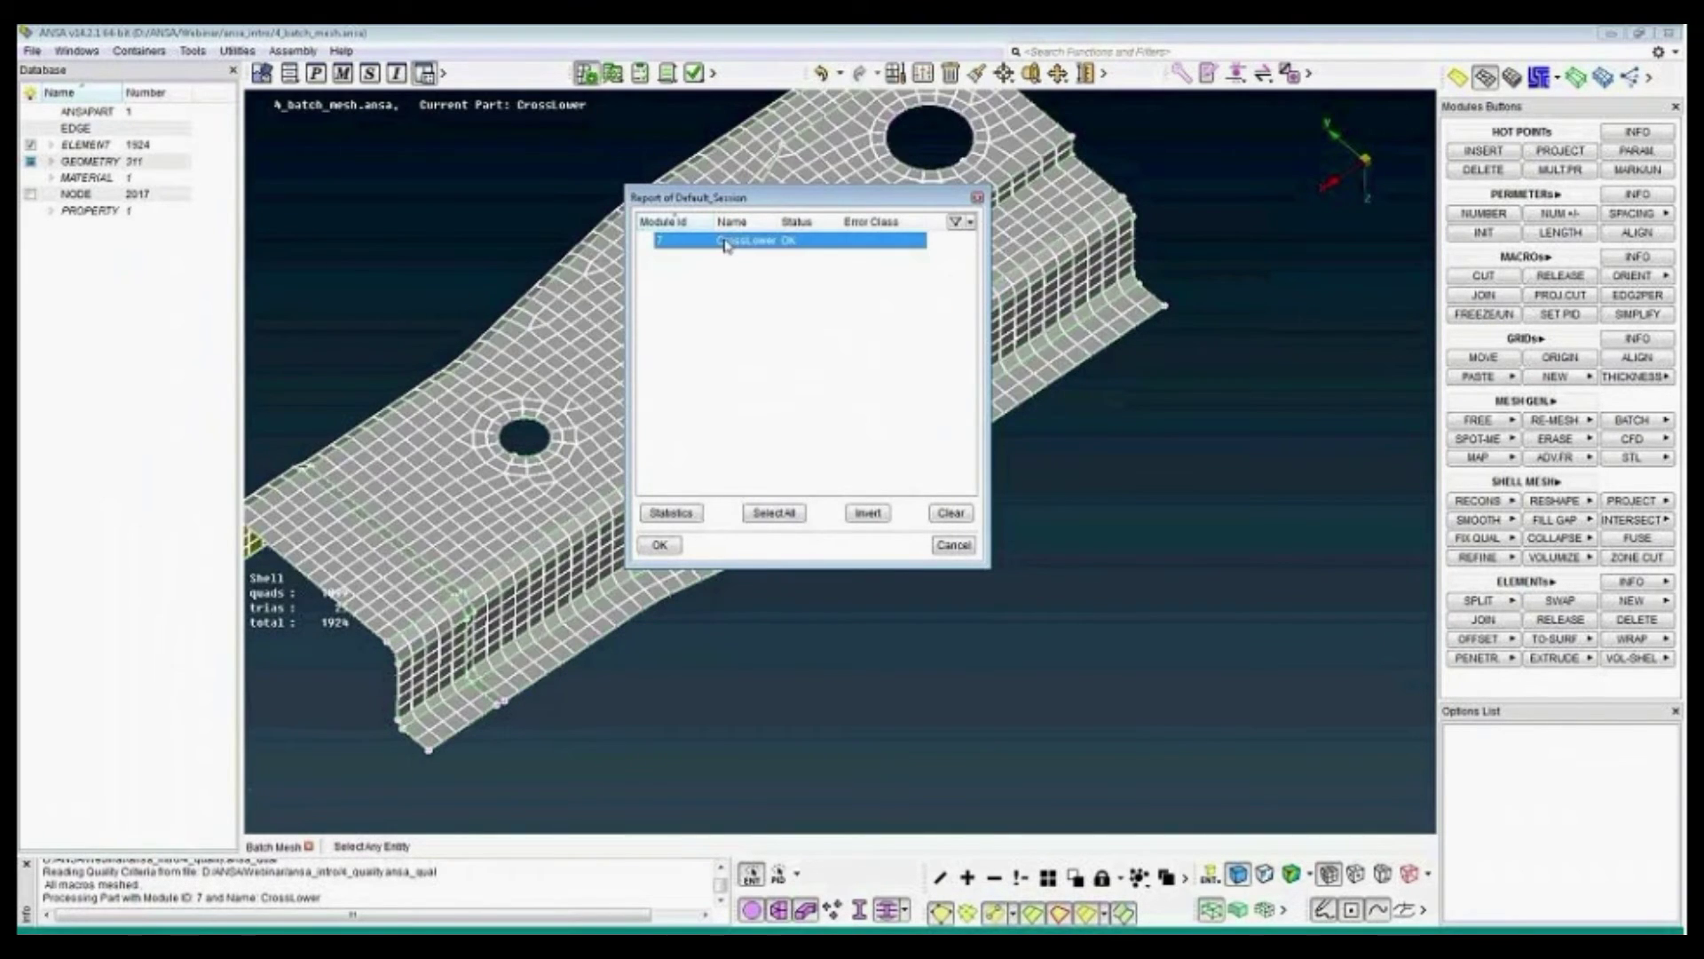
{"action": "left_click", "coordinate": [670, 513]}
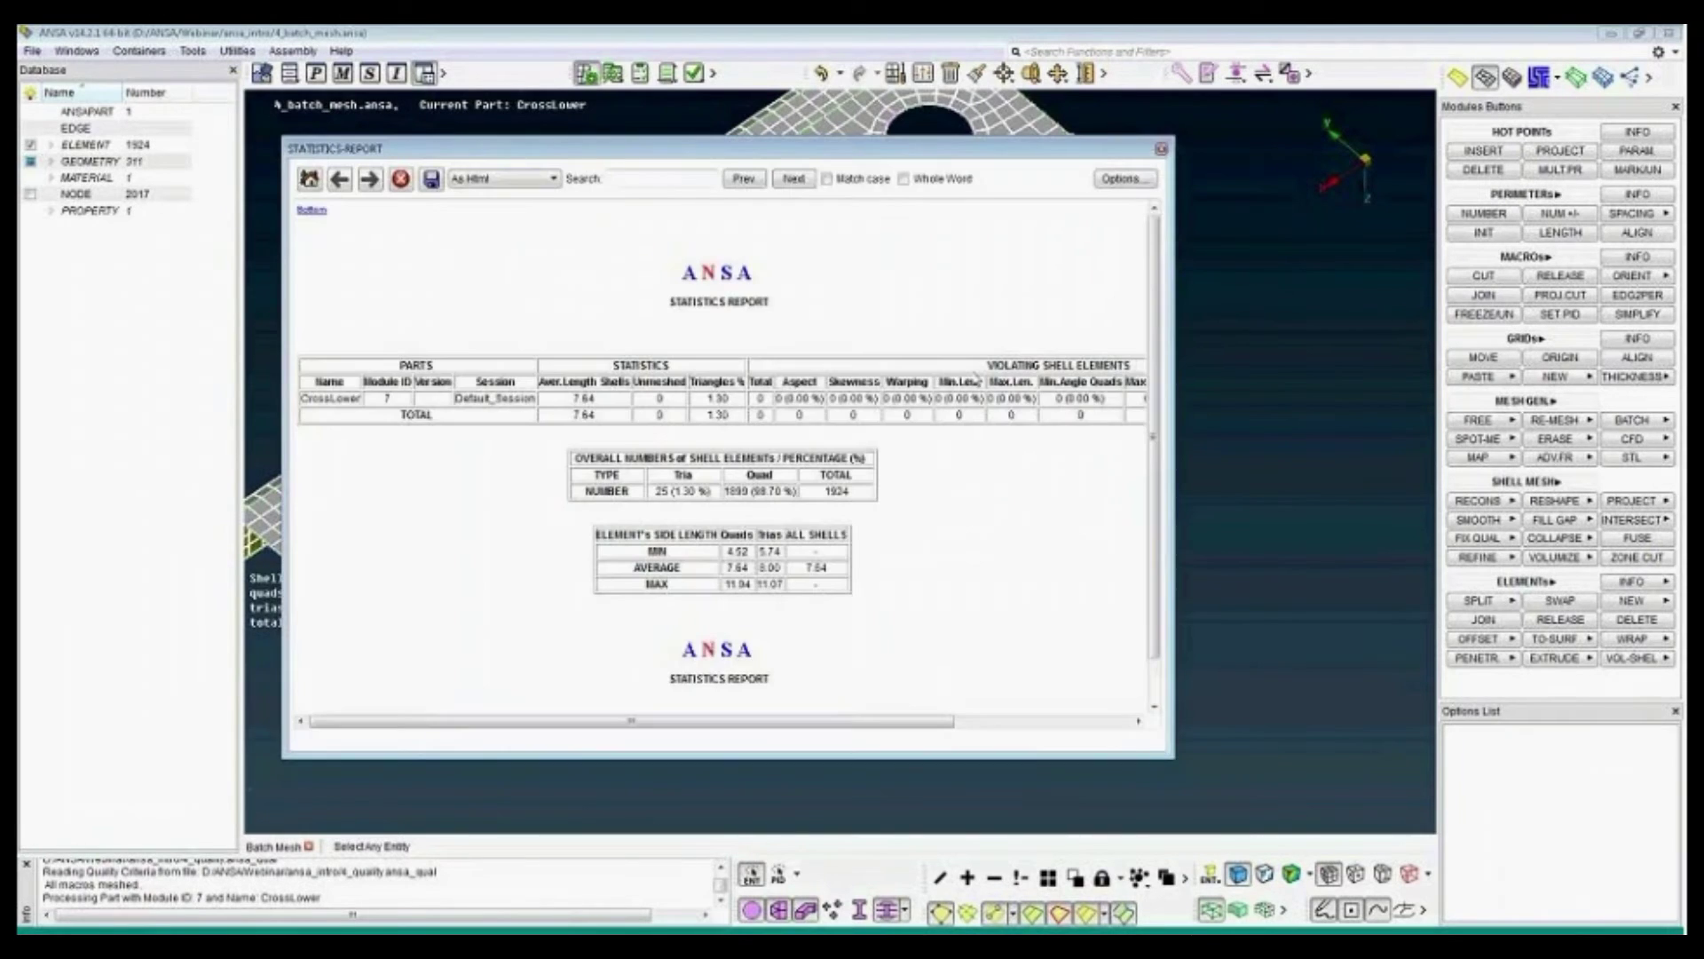
{"action": "left_click_drag", "start_coordinate": [1160, 407], "coordinate": [1160, 480]}
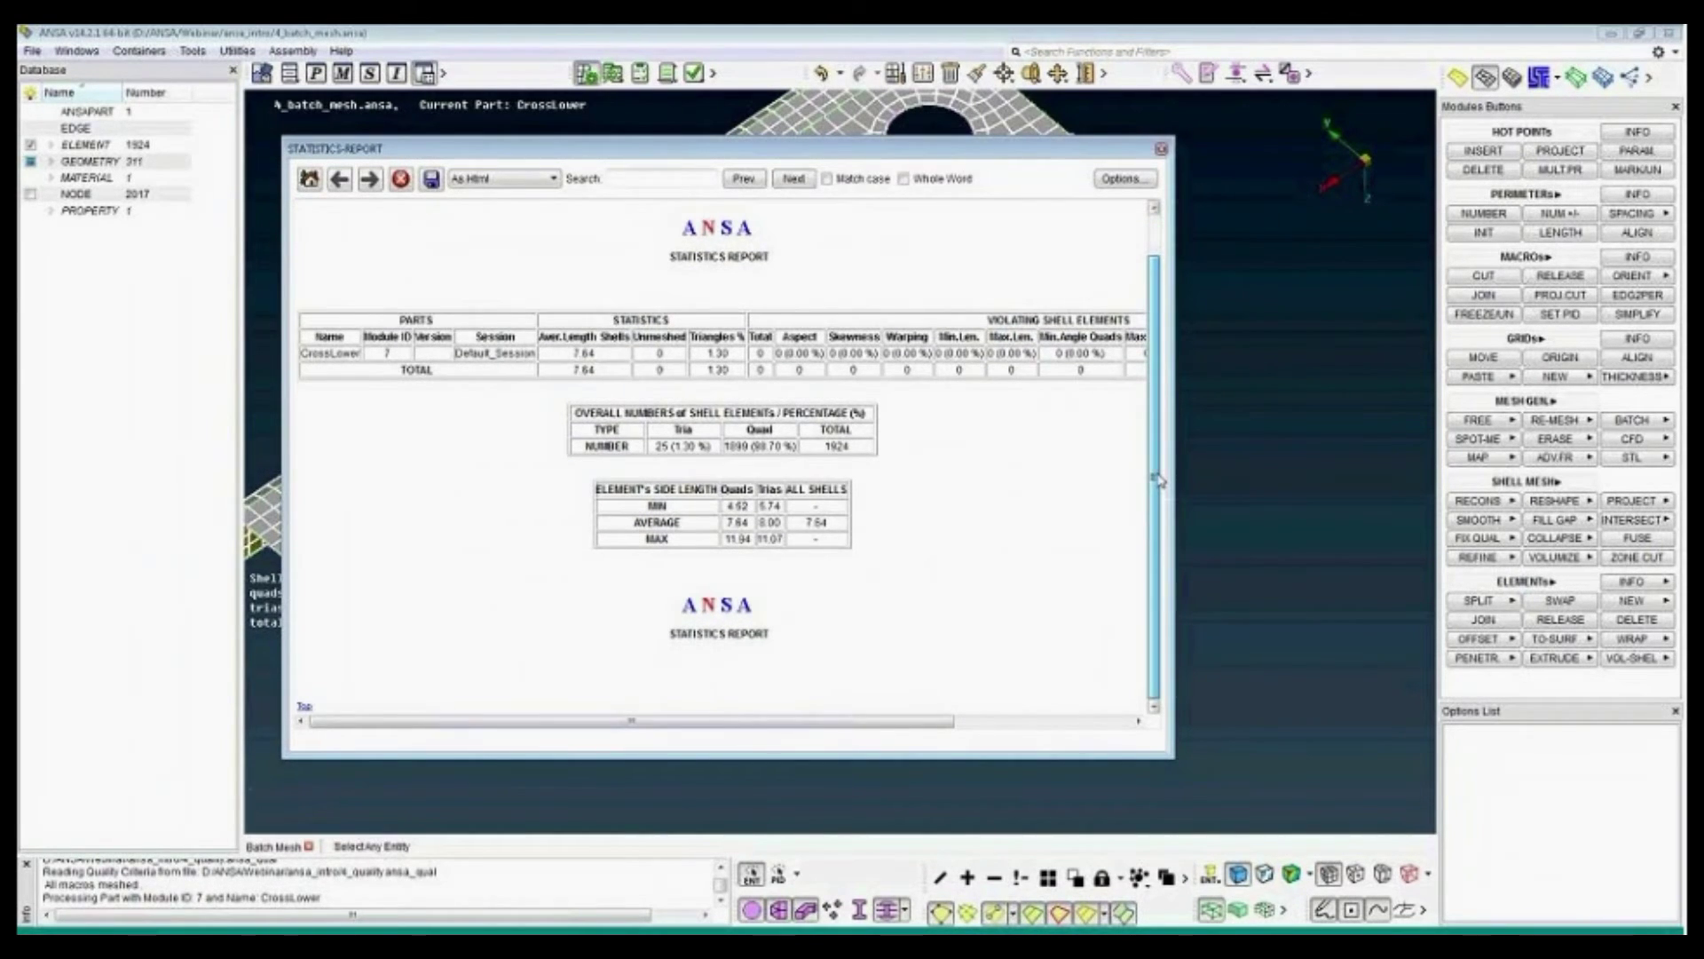
{"action": "scroll", "coordinate": [1158, 480], "scroll_direction": "up", "scroll_amount": 2}
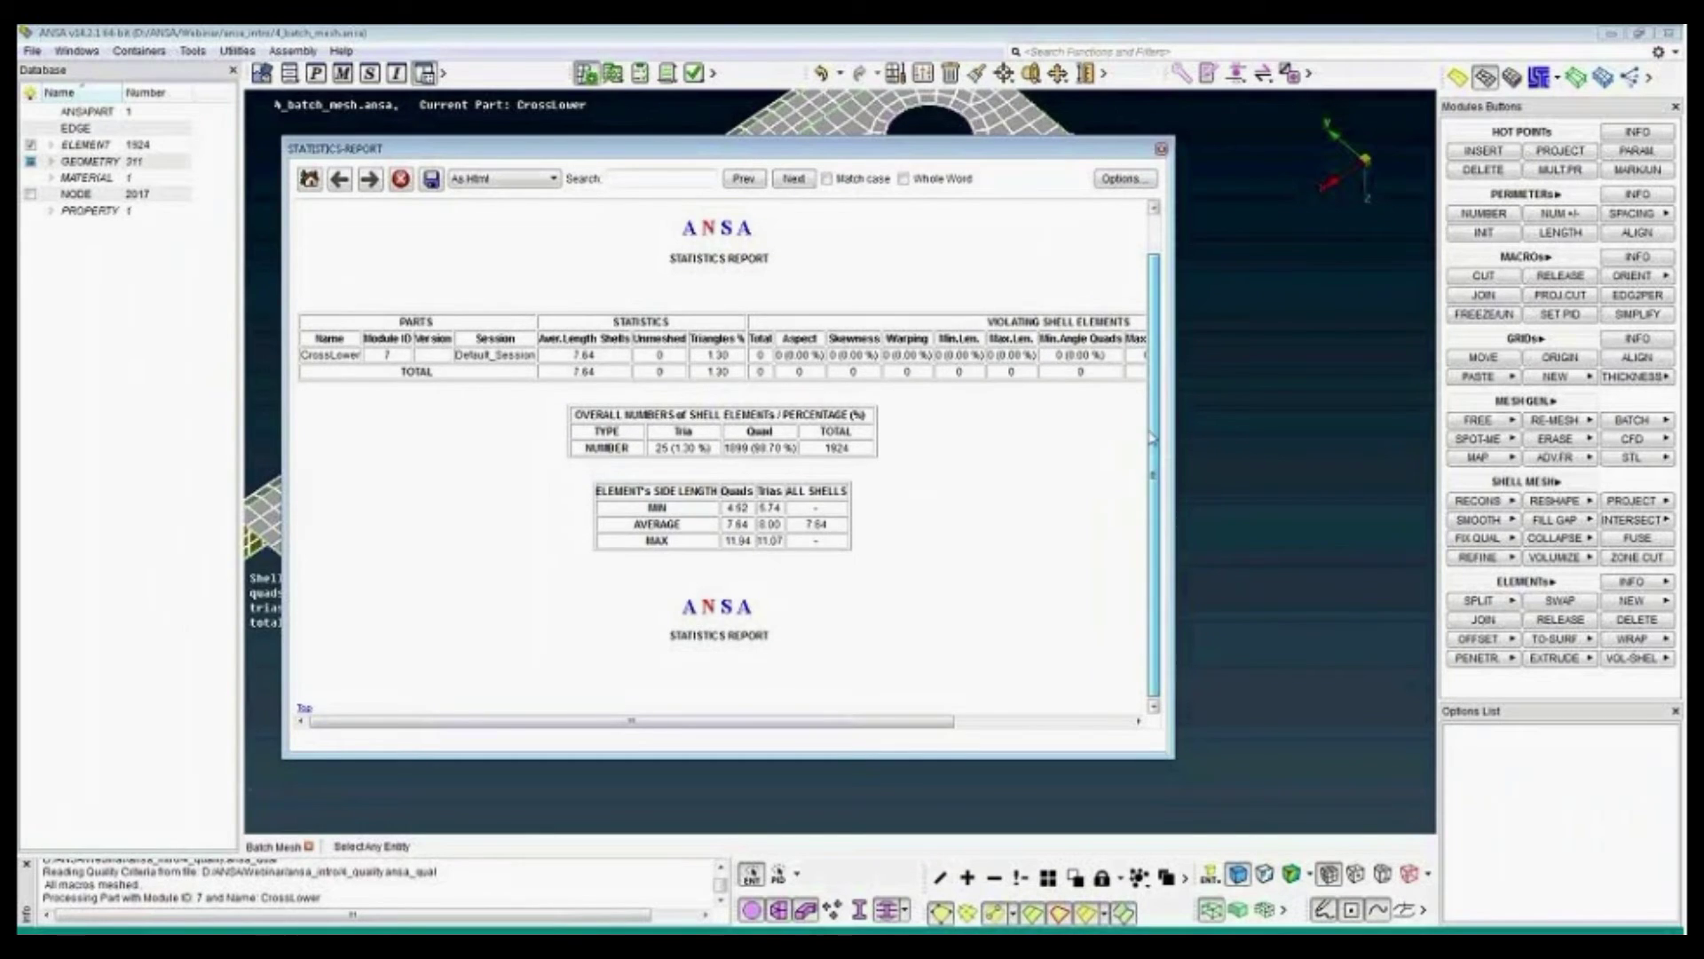
{"action": "left_click", "coordinate": [1161, 152]}
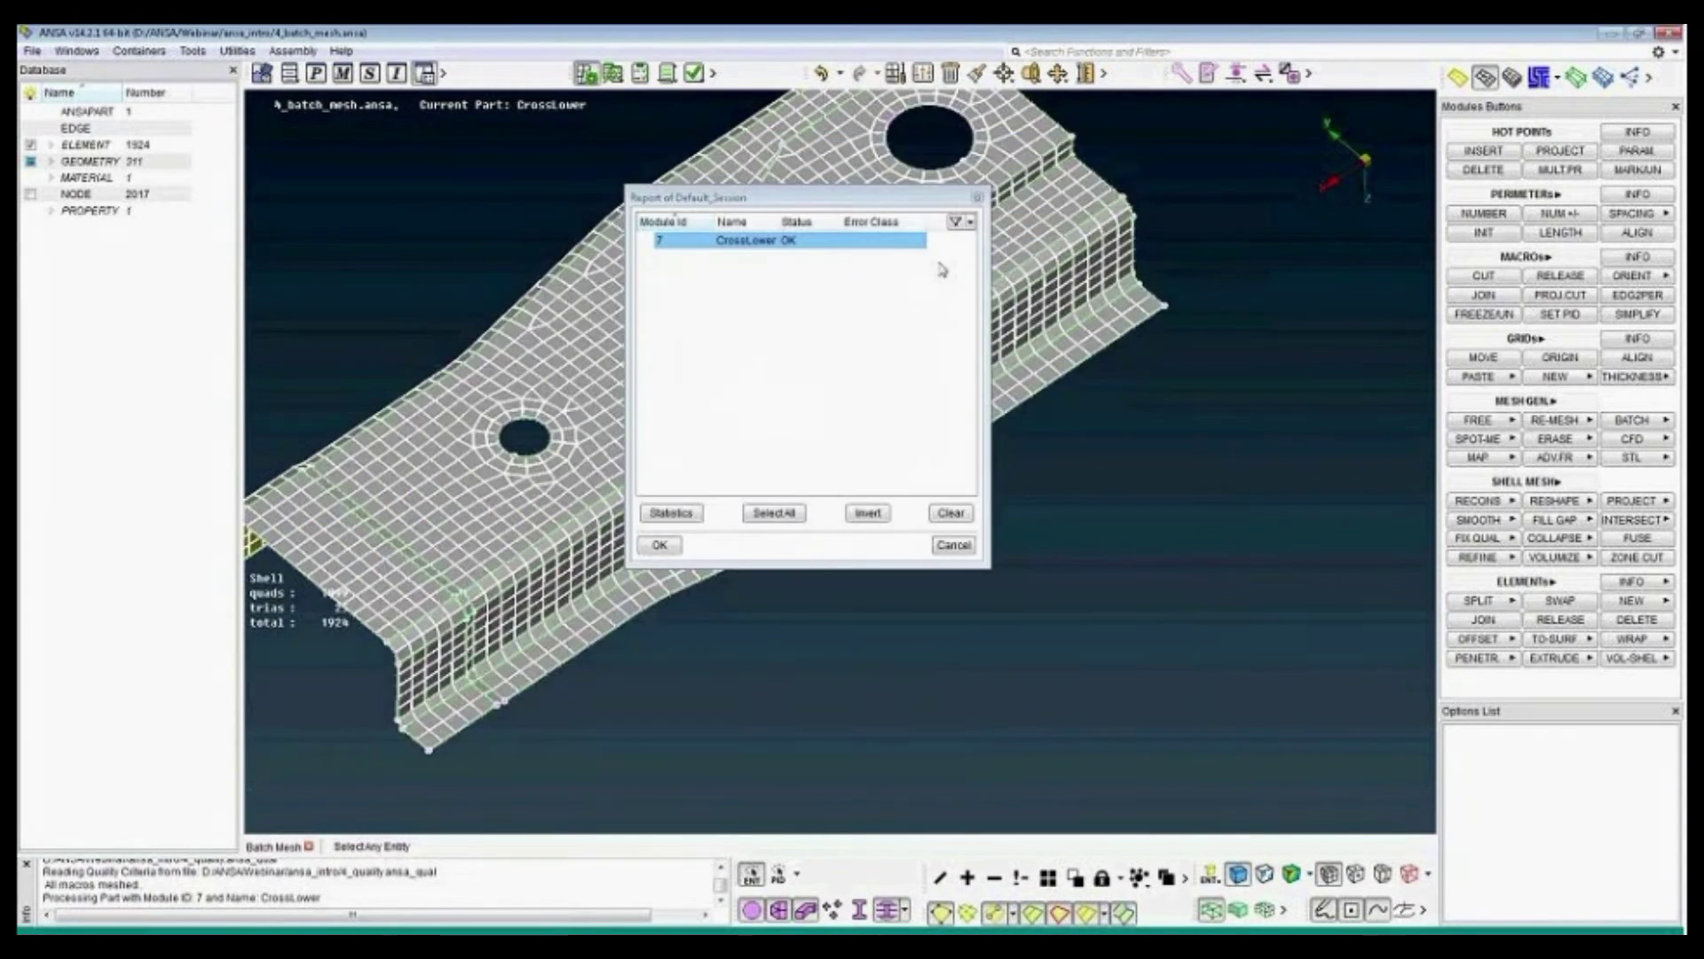
{"action": "left_click", "coordinate": [977, 198]}
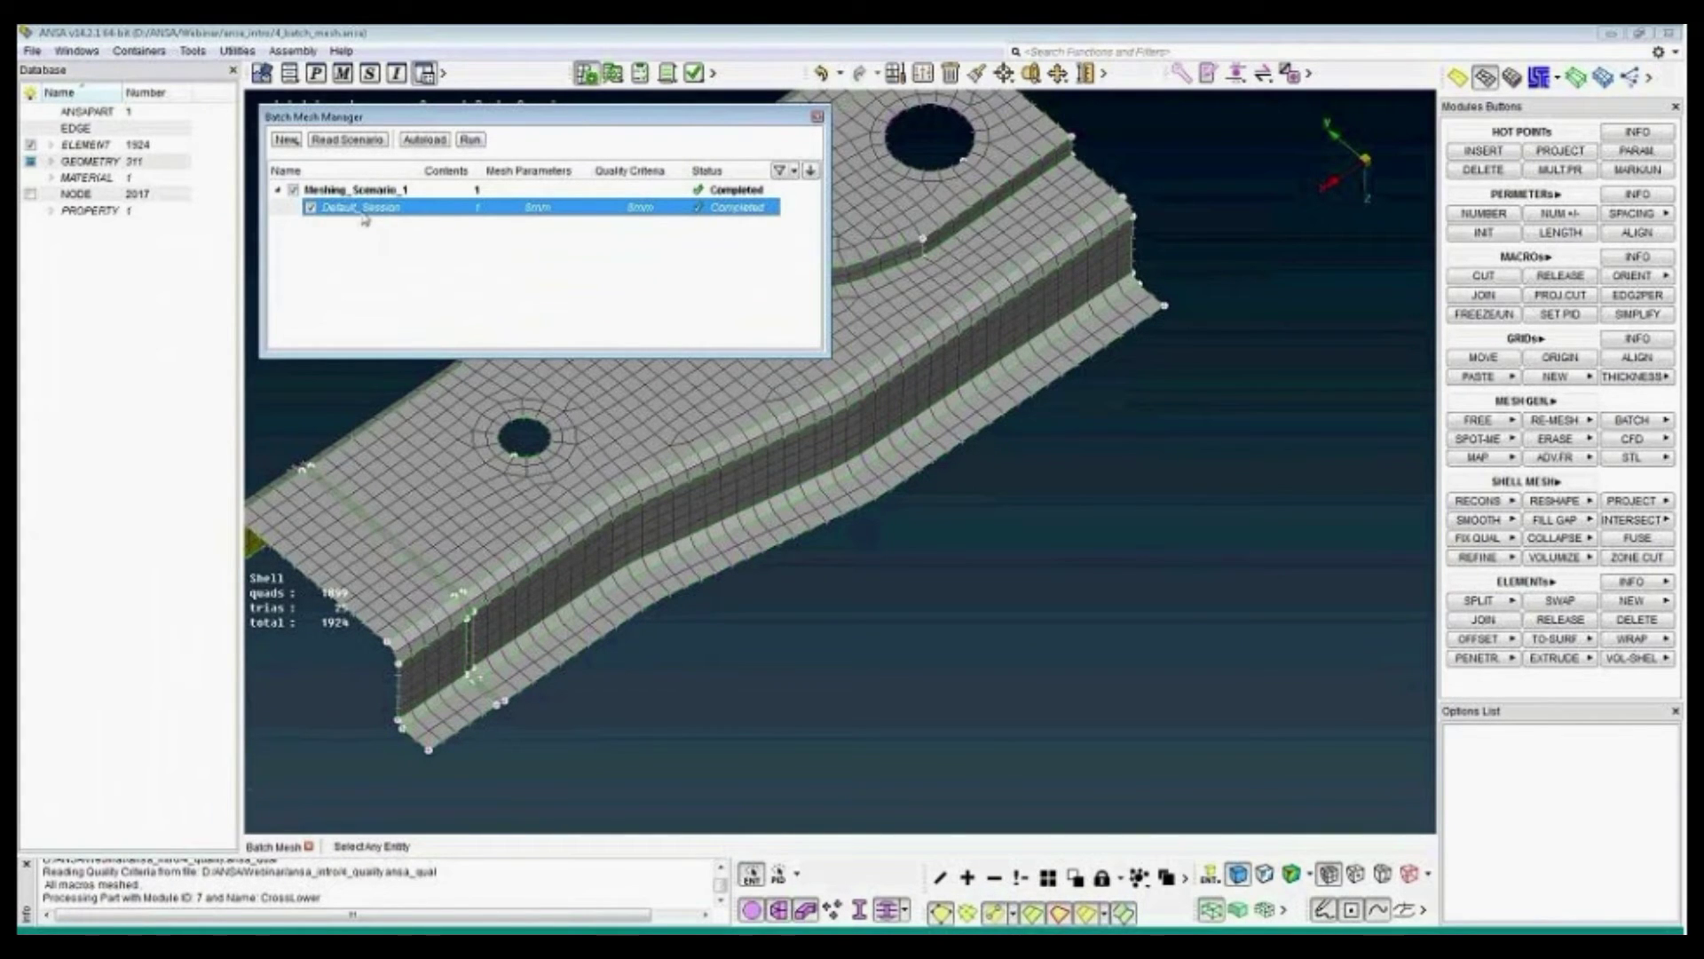
Copy Default_Session's 8mm parameters and criteria to the global settings and close the manager.
{"action": "right_click", "coordinate": [364, 217]}
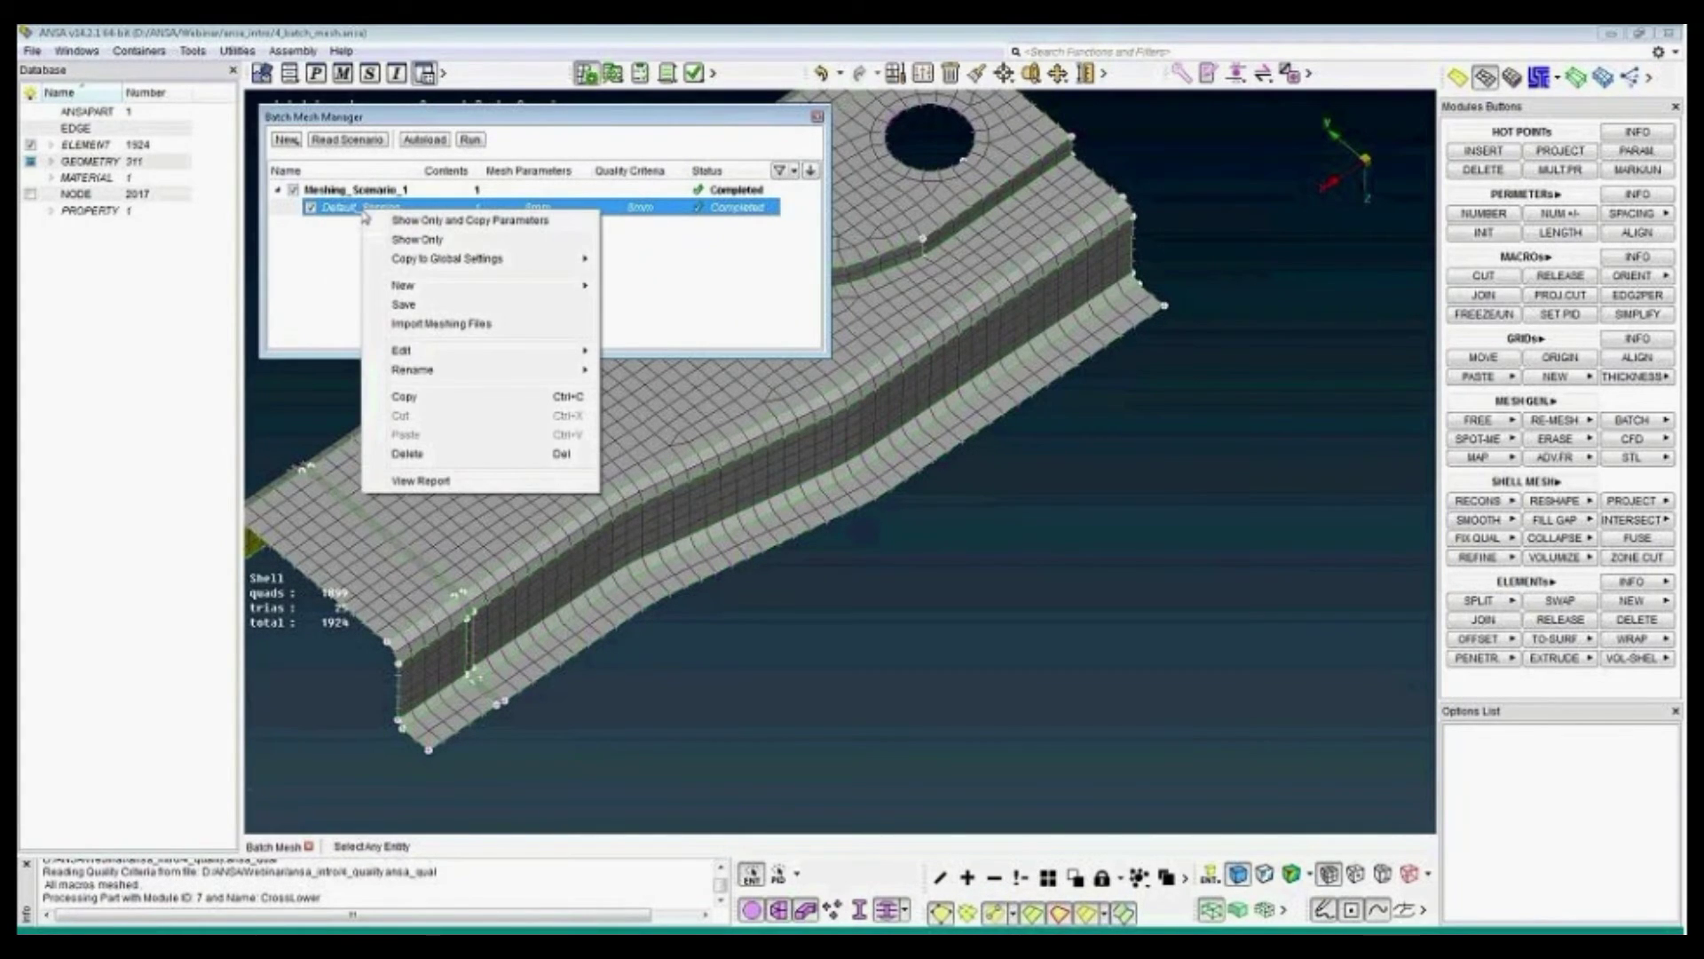
{"action": "mouse_move", "coordinate": [419, 265]}
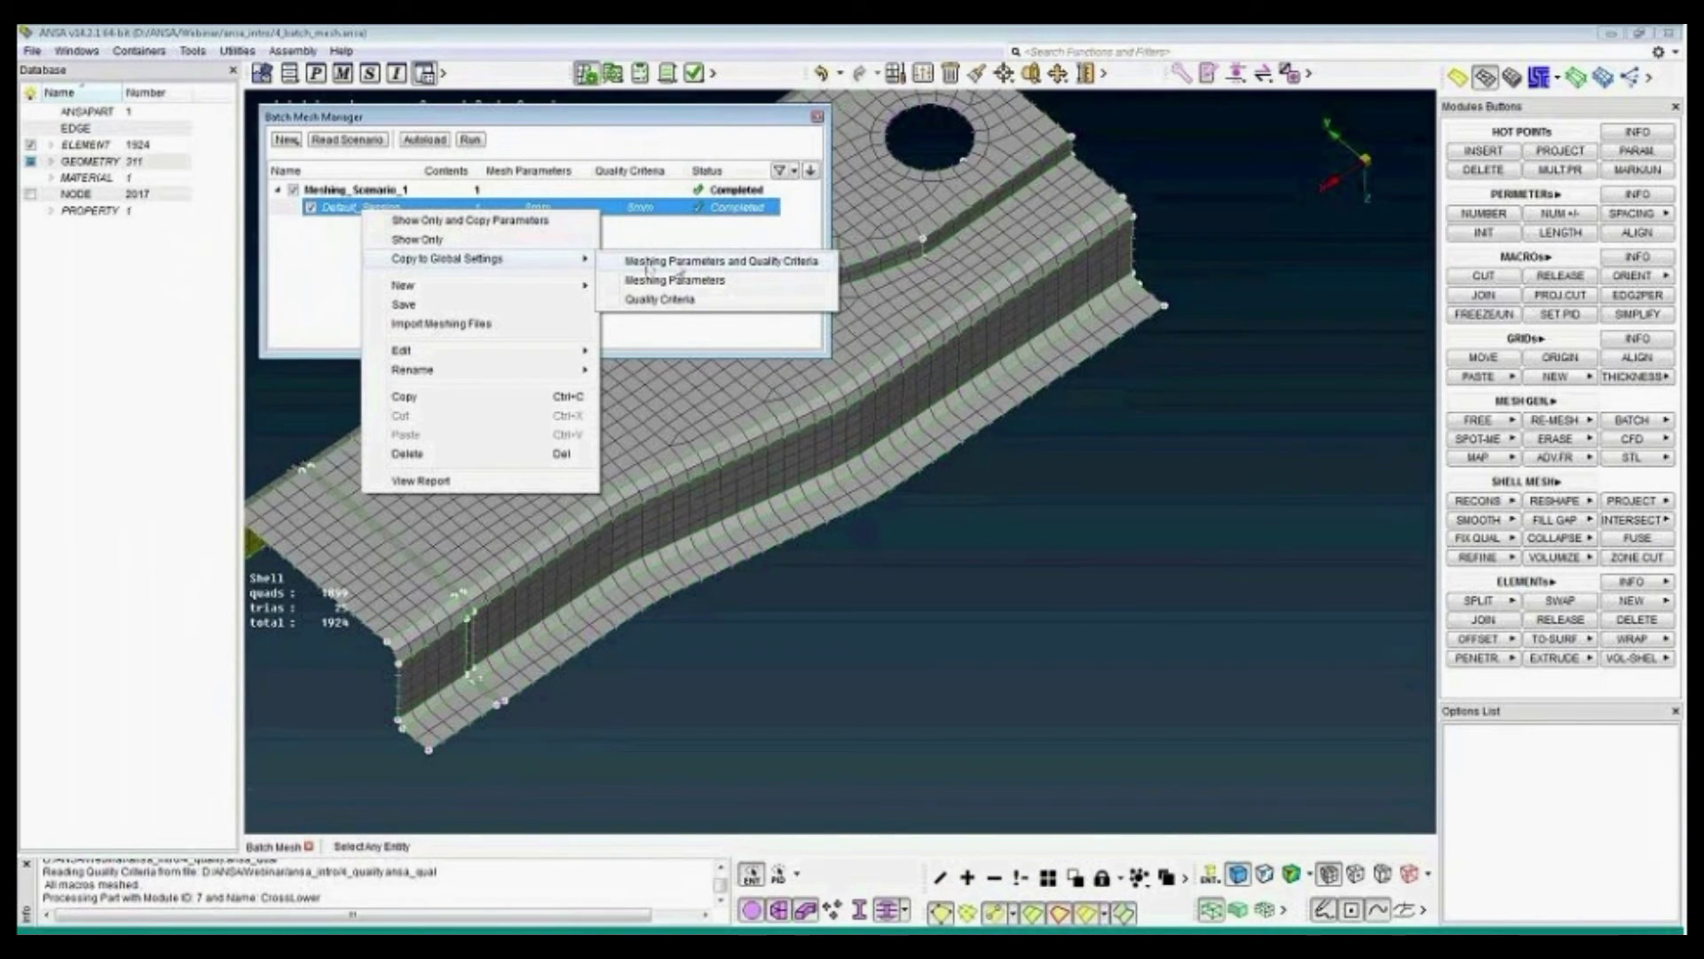
{"action": "left_click", "coordinate": [709, 264]}
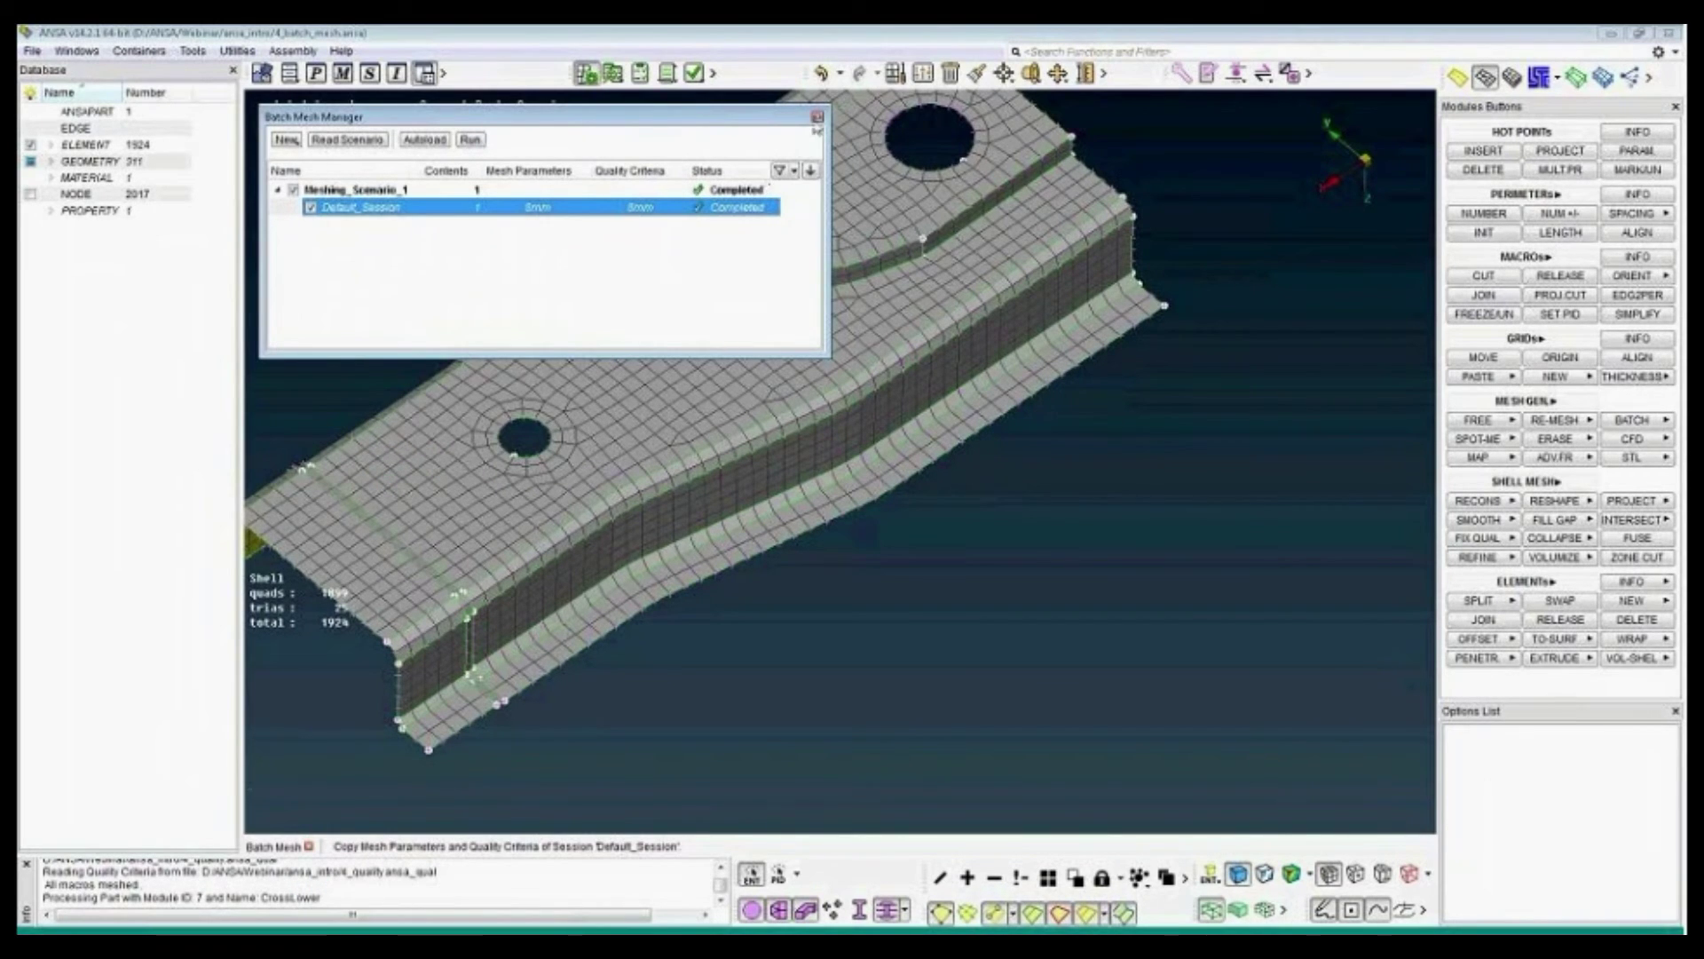
{"action": "left_click", "coordinate": [818, 118]}
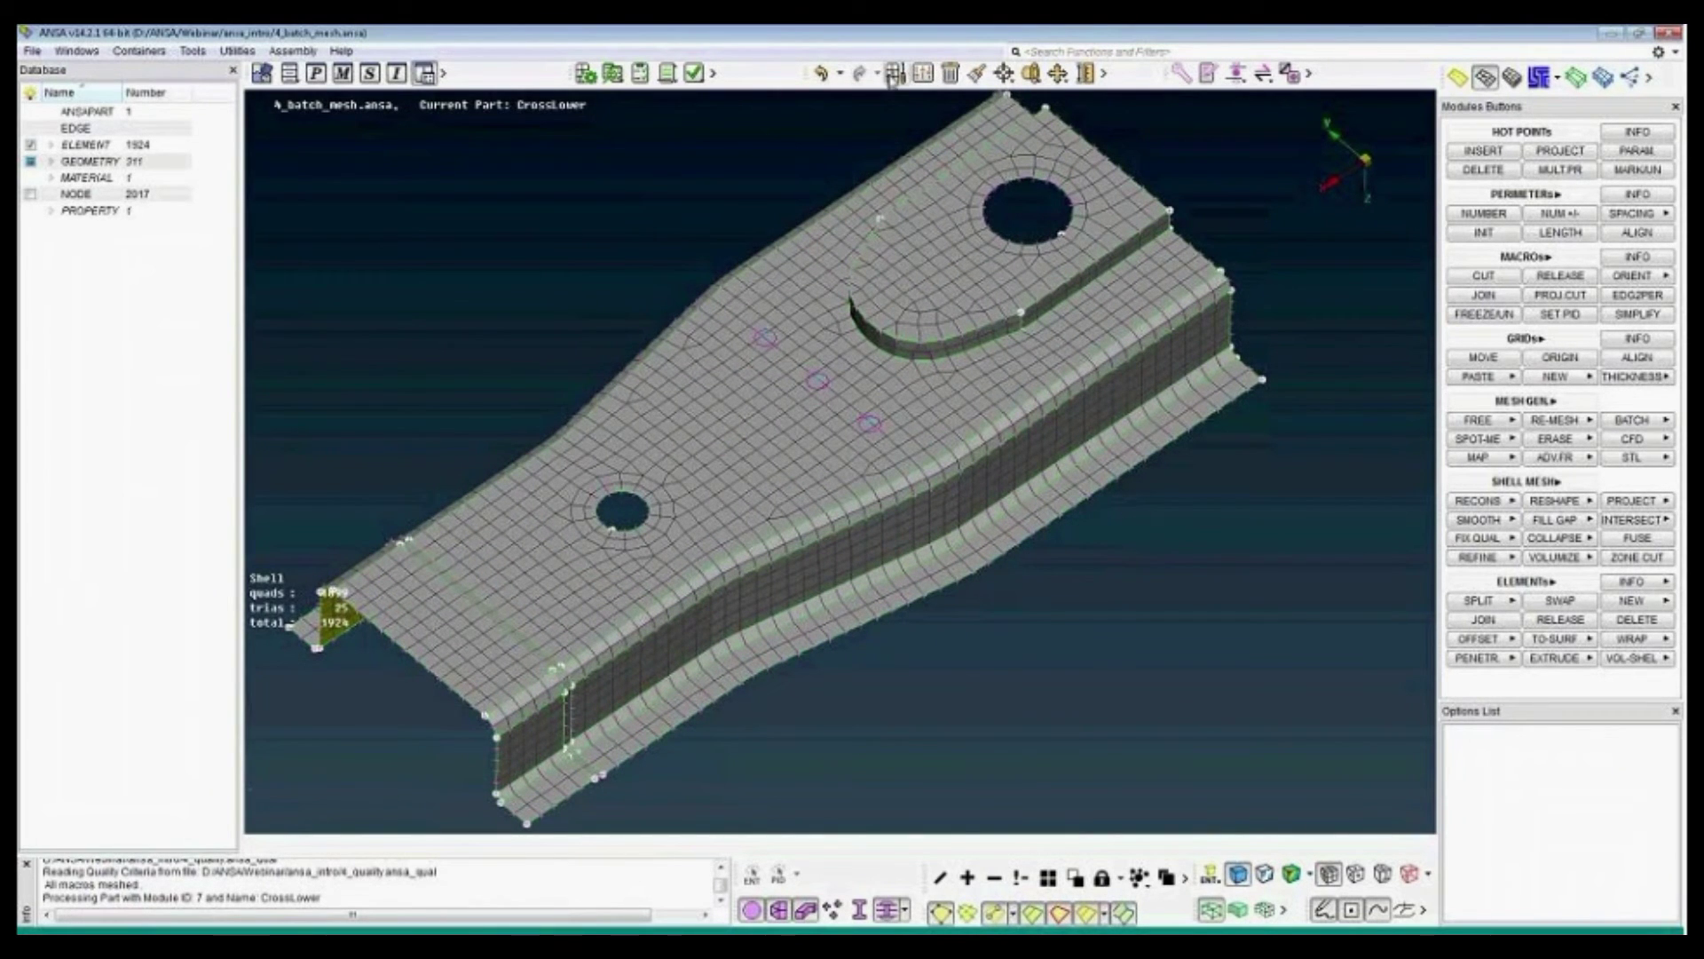
Activate the element quality check and review the shell quality criteria thresholds.
{"action": "left_click", "coordinate": [923, 75]}
{"action": "right_click", "coordinate": [924, 77]}
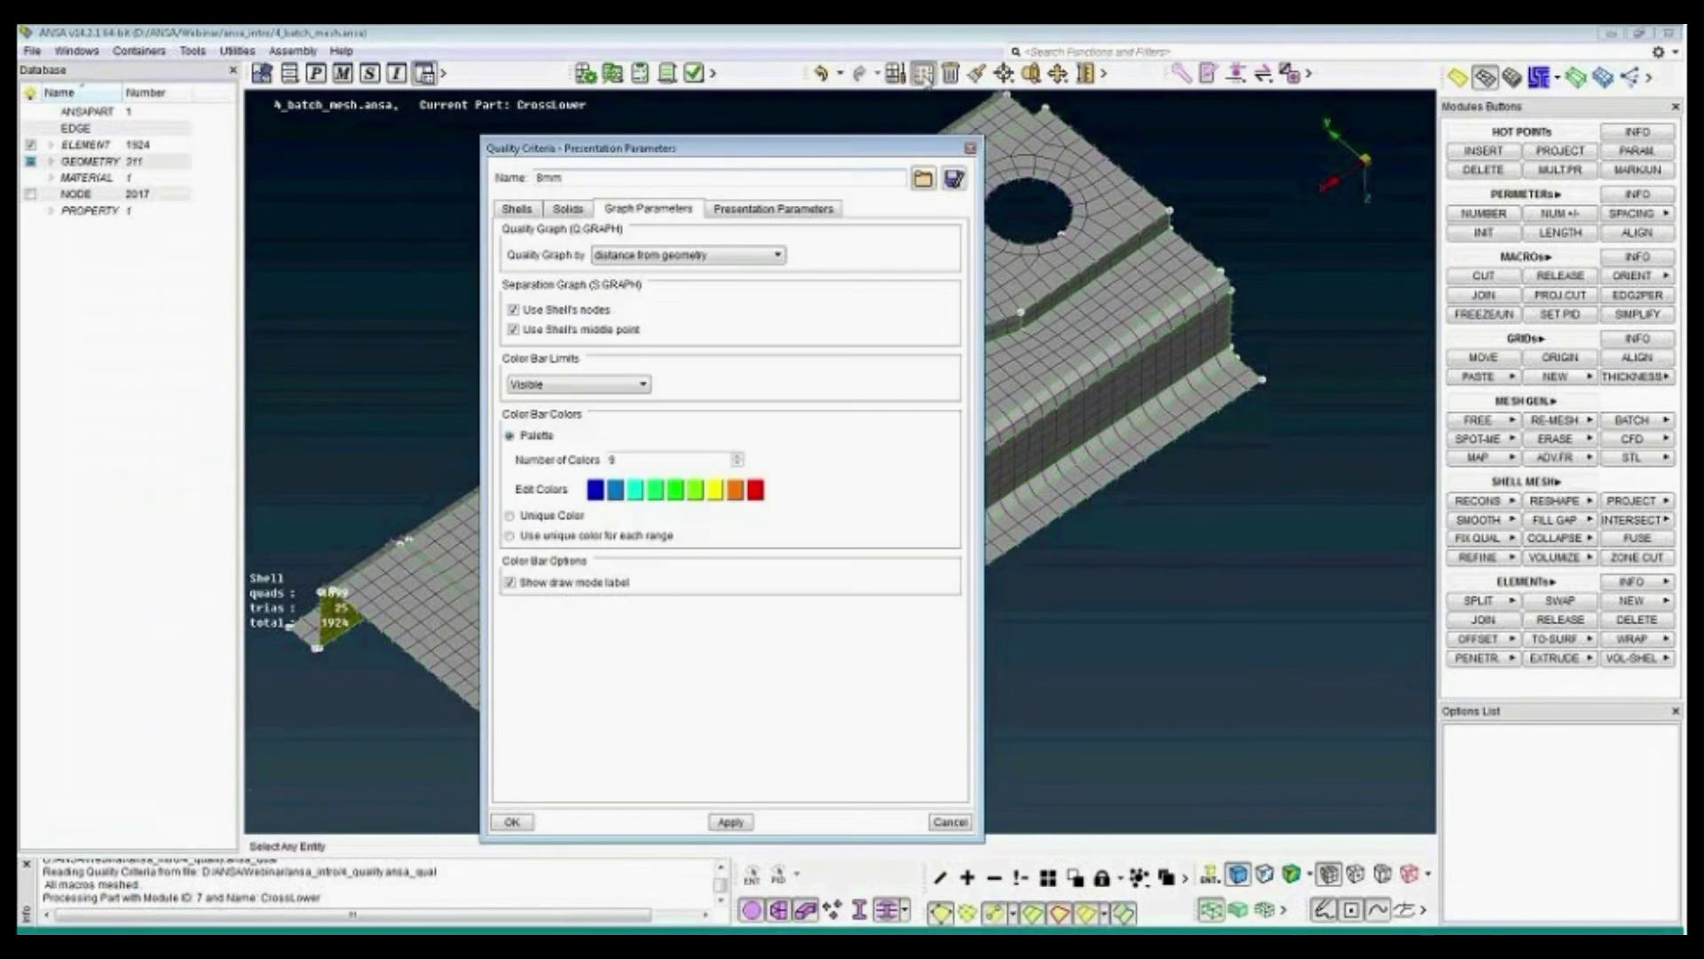
{"action": "left_click", "coordinate": [513, 211]}
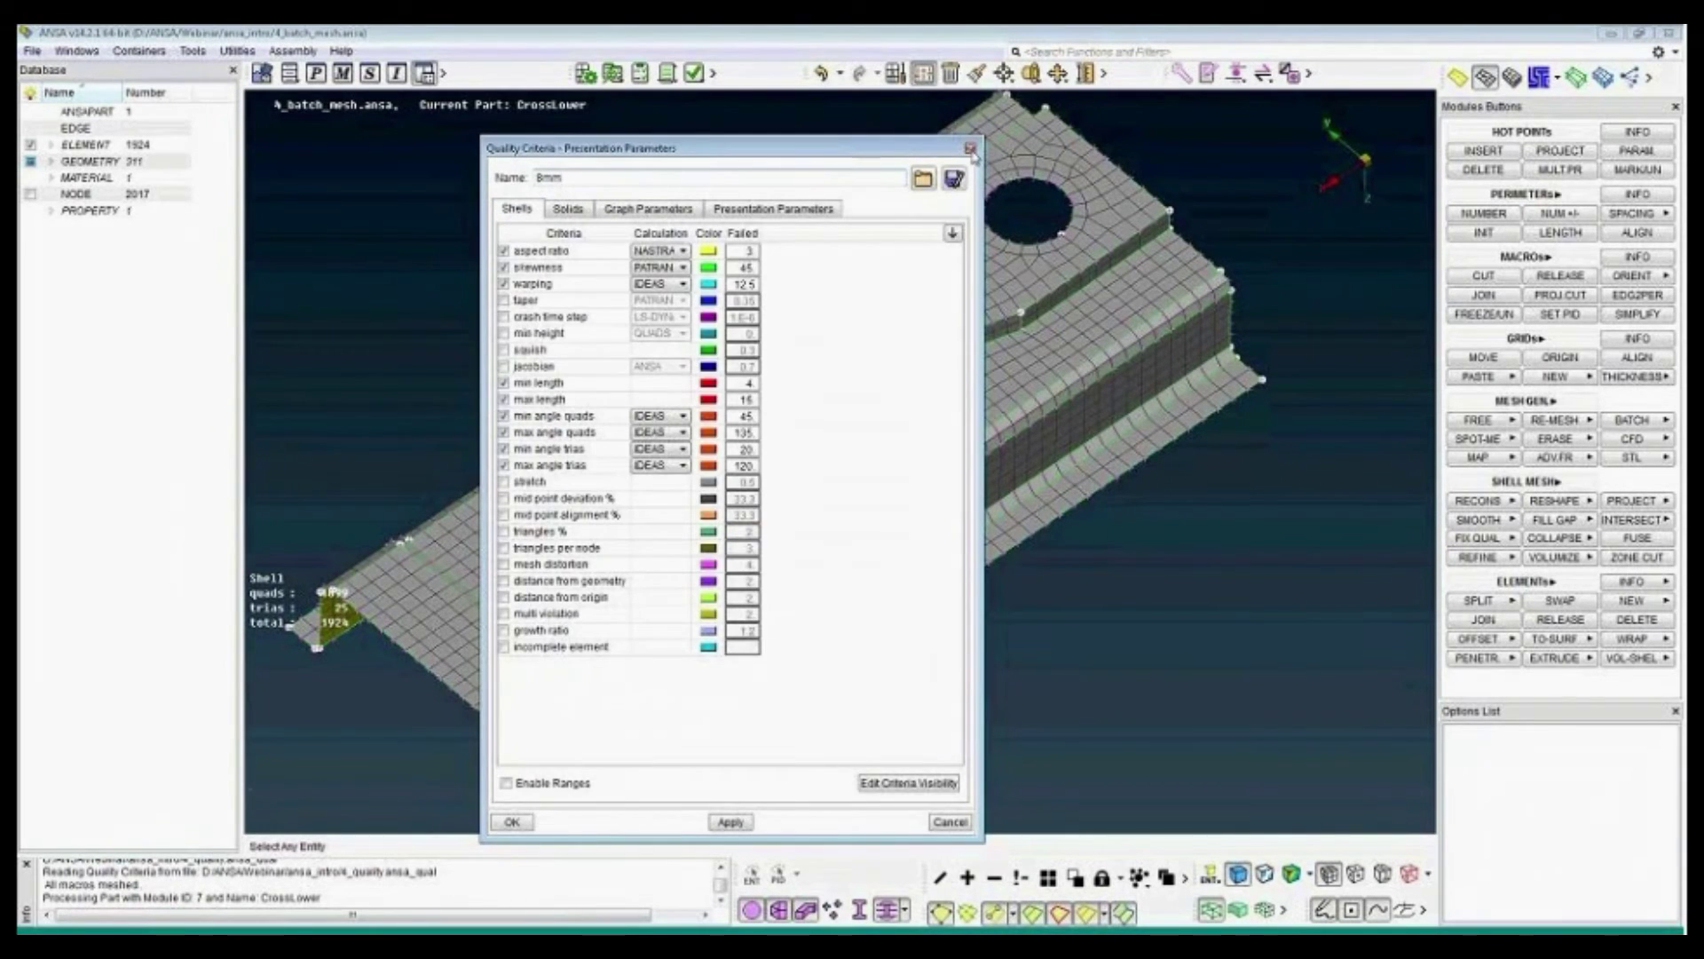
{"action": "left_click", "coordinate": [940, 88]}
Review the hole feature settings in Mesh Parameters, then show the mesh in Quality draw mode.
{"action": "right_click", "coordinate": [896, 73]}
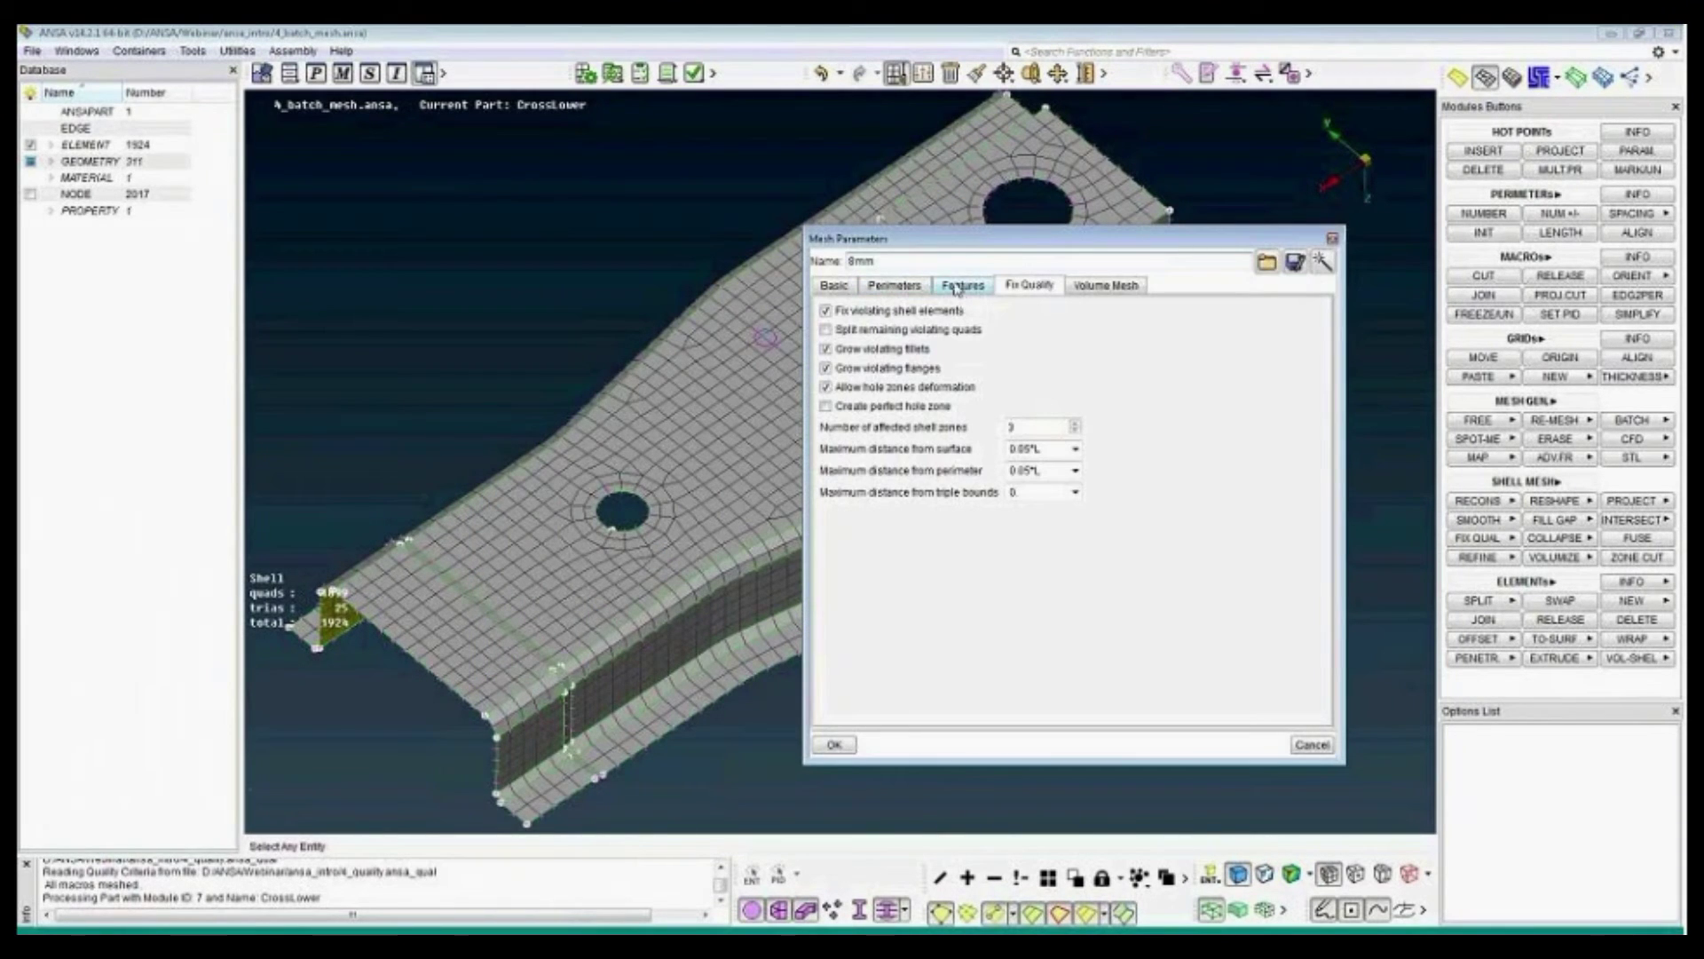
{"action": "left_click", "coordinate": [967, 290]}
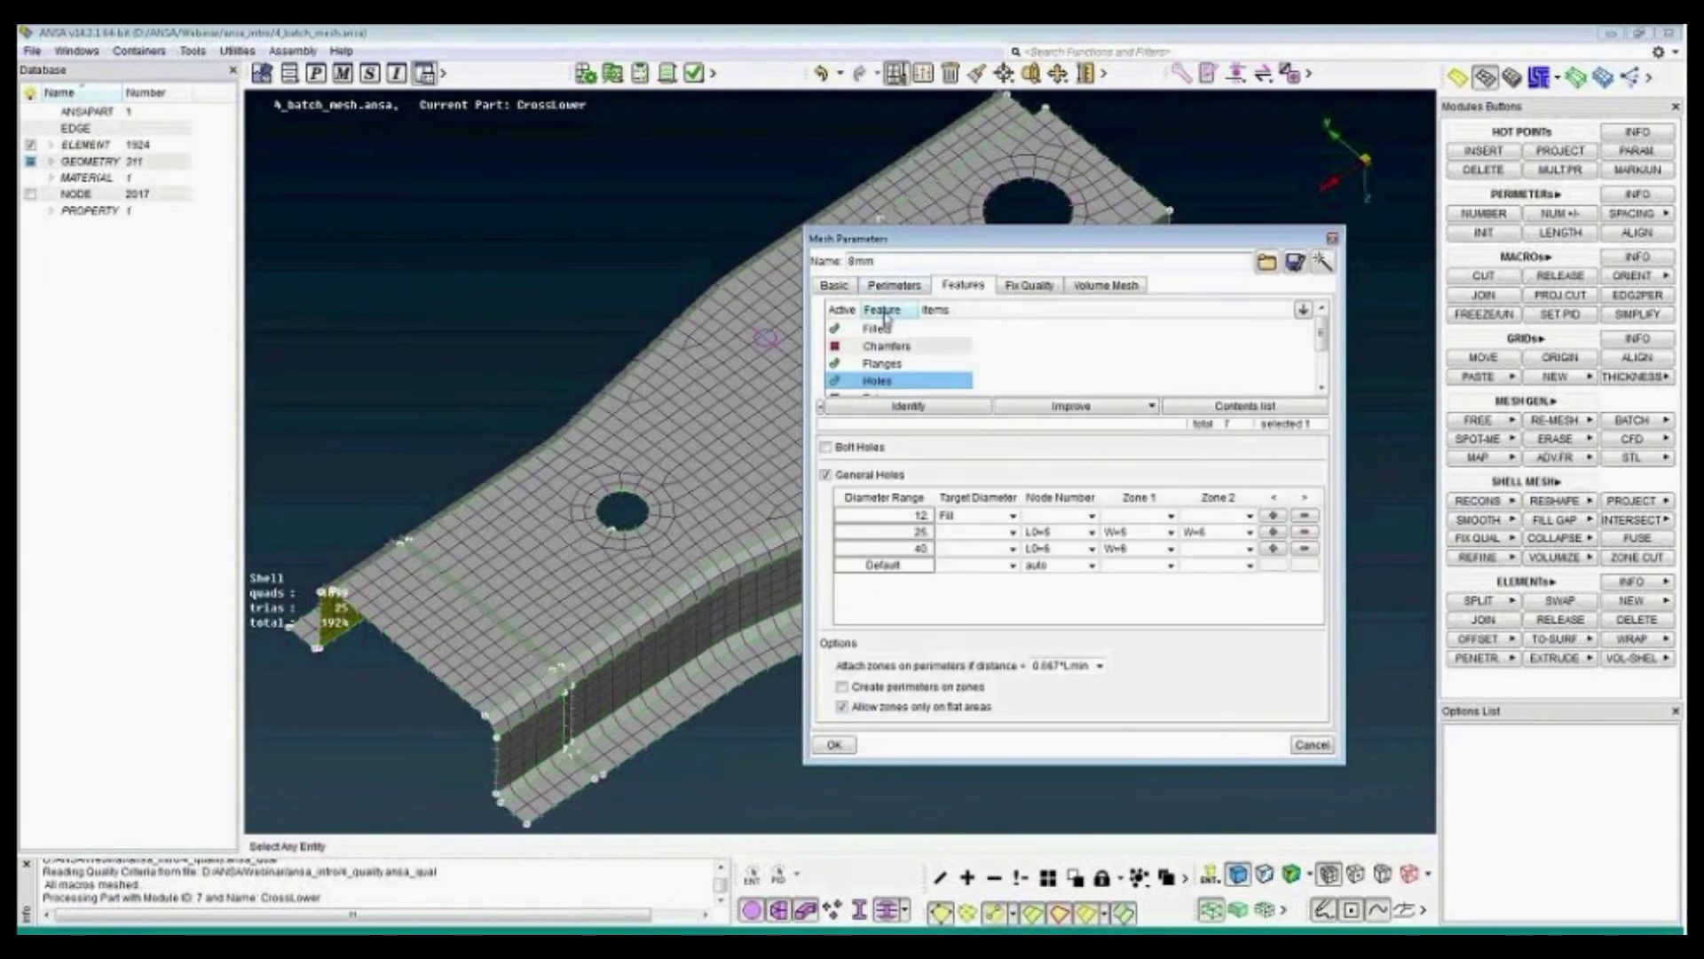
{"action": "left_click", "coordinate": [1333, 241]}
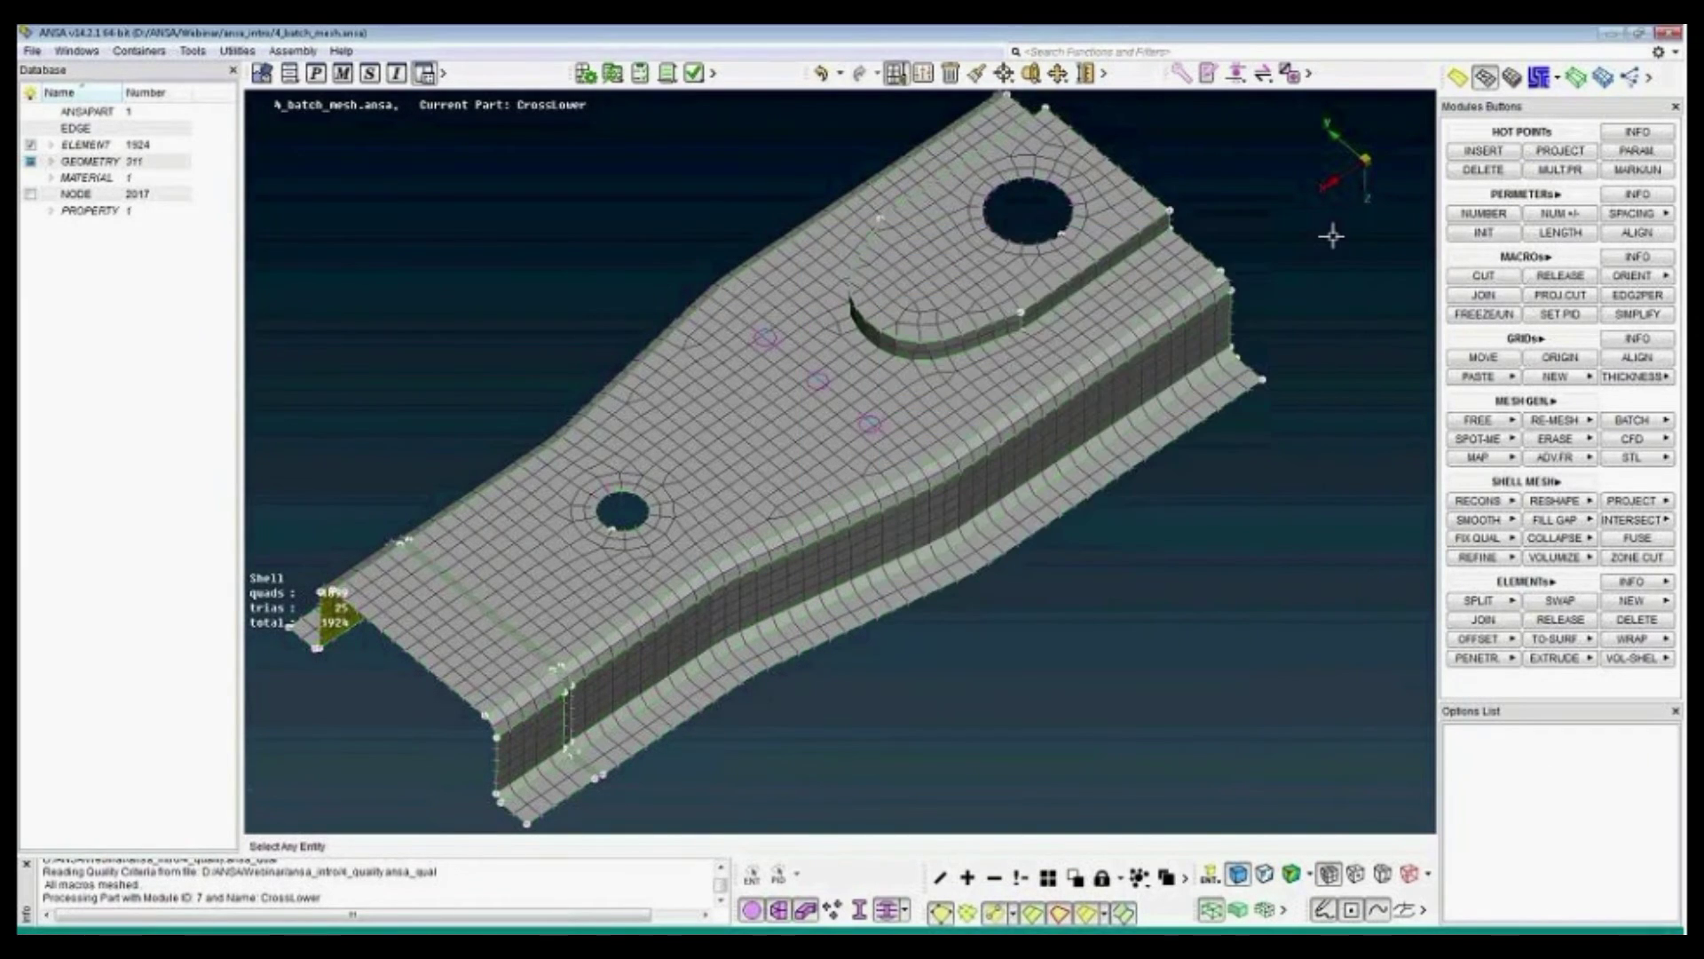
{"action": "left_click", "coordinate": [1265, 876]}
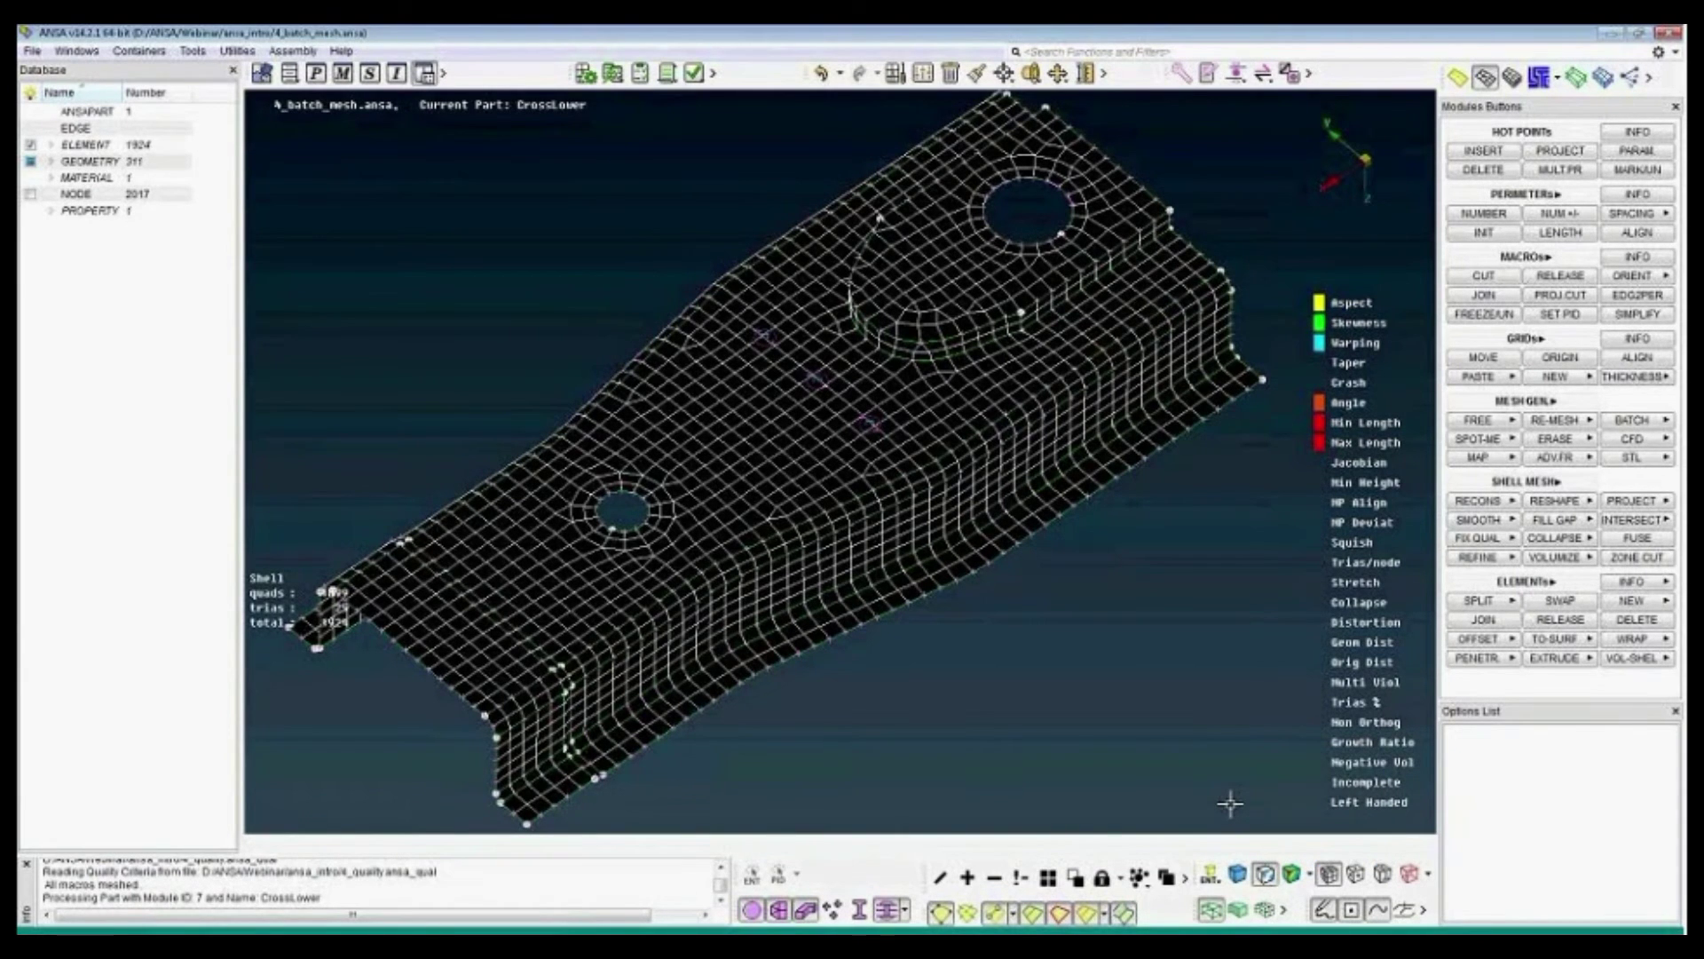
Switch the mesh back to shaded display and activate Reconstruct (target 8, min 4, max 15).
{"action": "left_click", "coordinate": [1238, 874]}
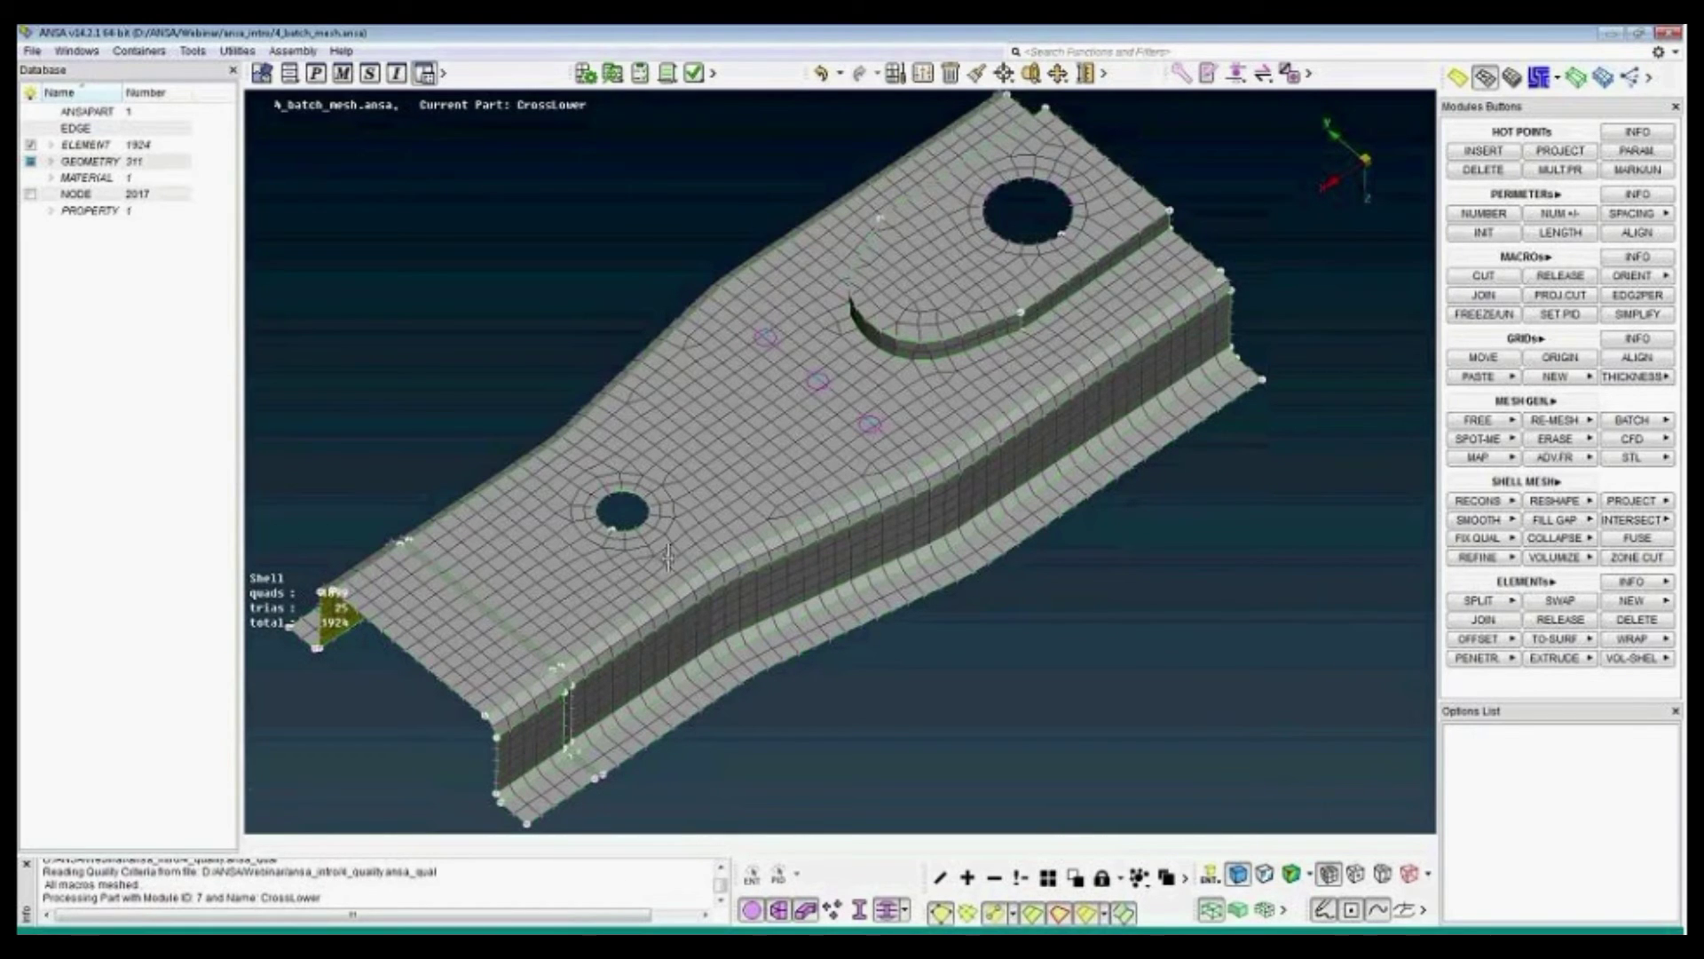
{"action": "left_click", "coordinate": [1466, 504]}
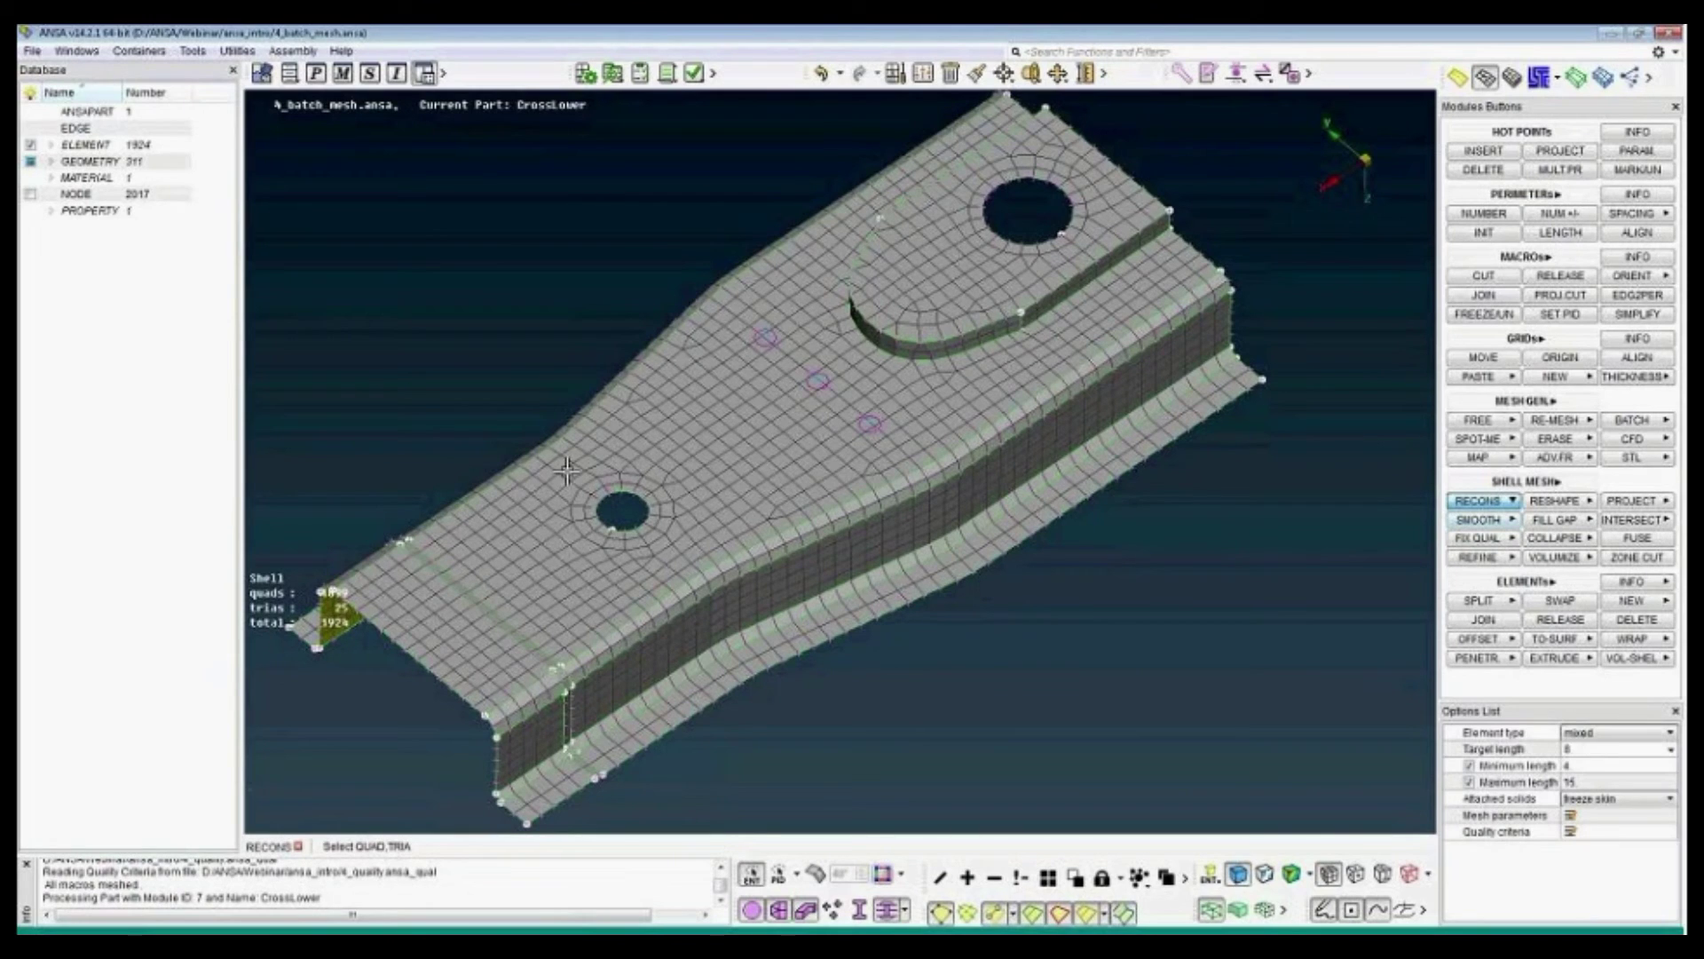
Rebuild the elements around the lower hole, accepting the result of 1899 quads and 25 trias.
{"action": "left_click_drag", "start_coordinate": [566, 471], "coordinate": [531, 454], "text": "ctrl"}
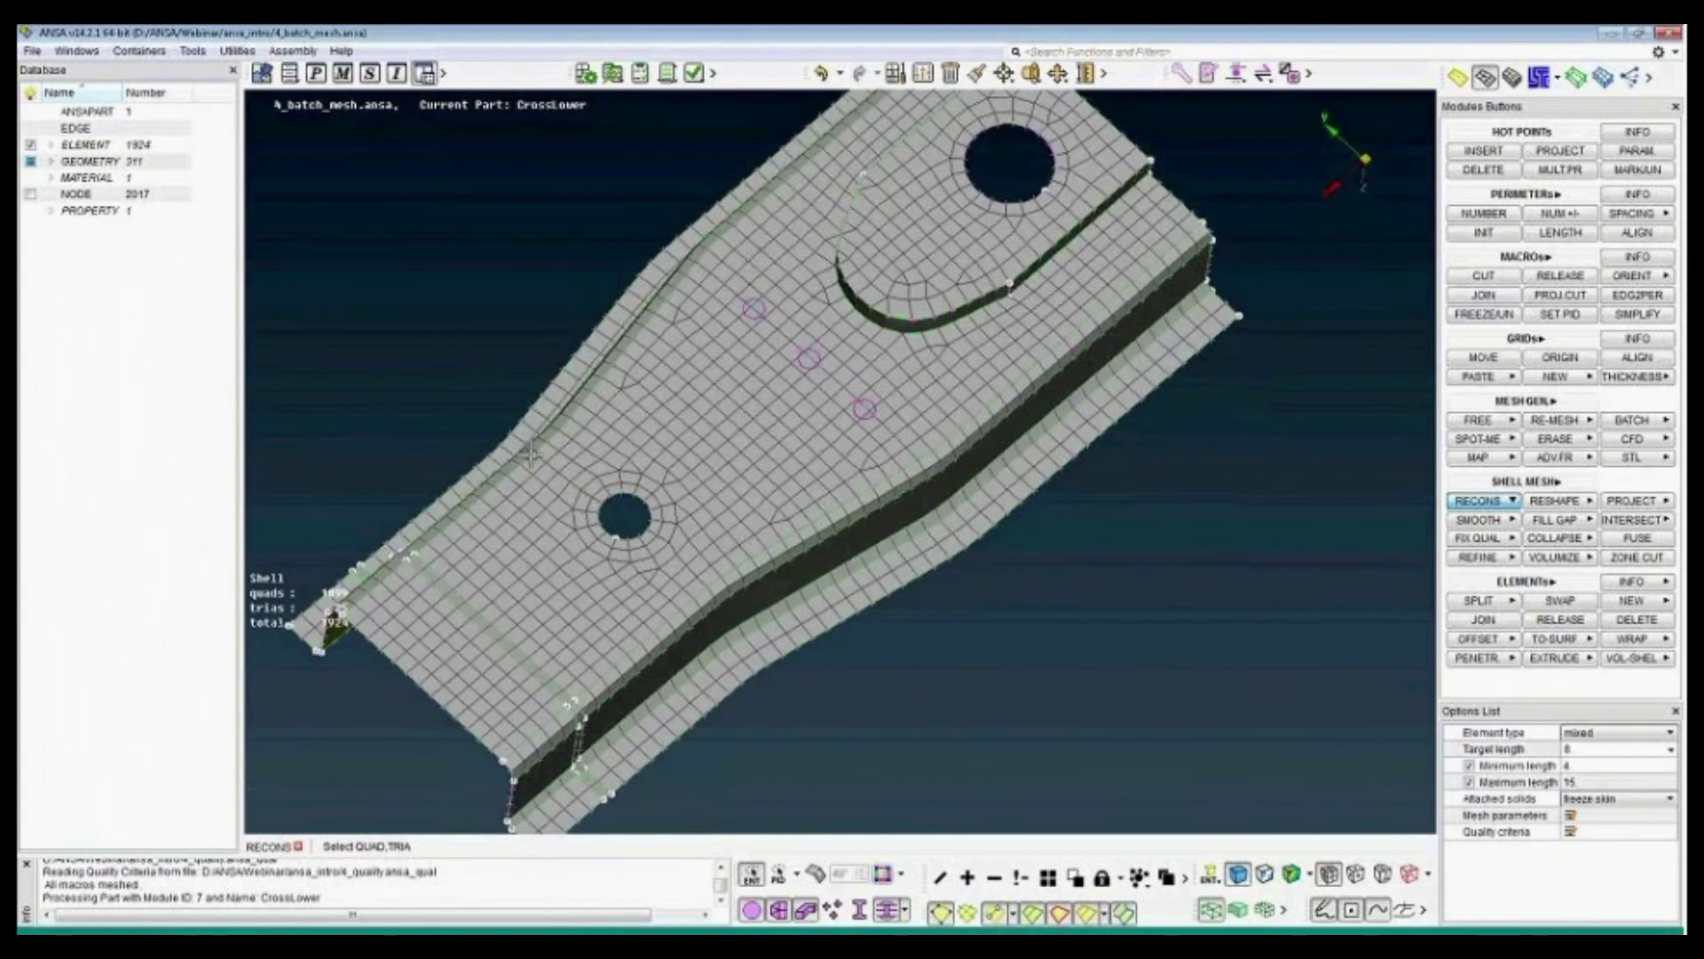
{"action": "left_click", "coordinate": [743, 613]}
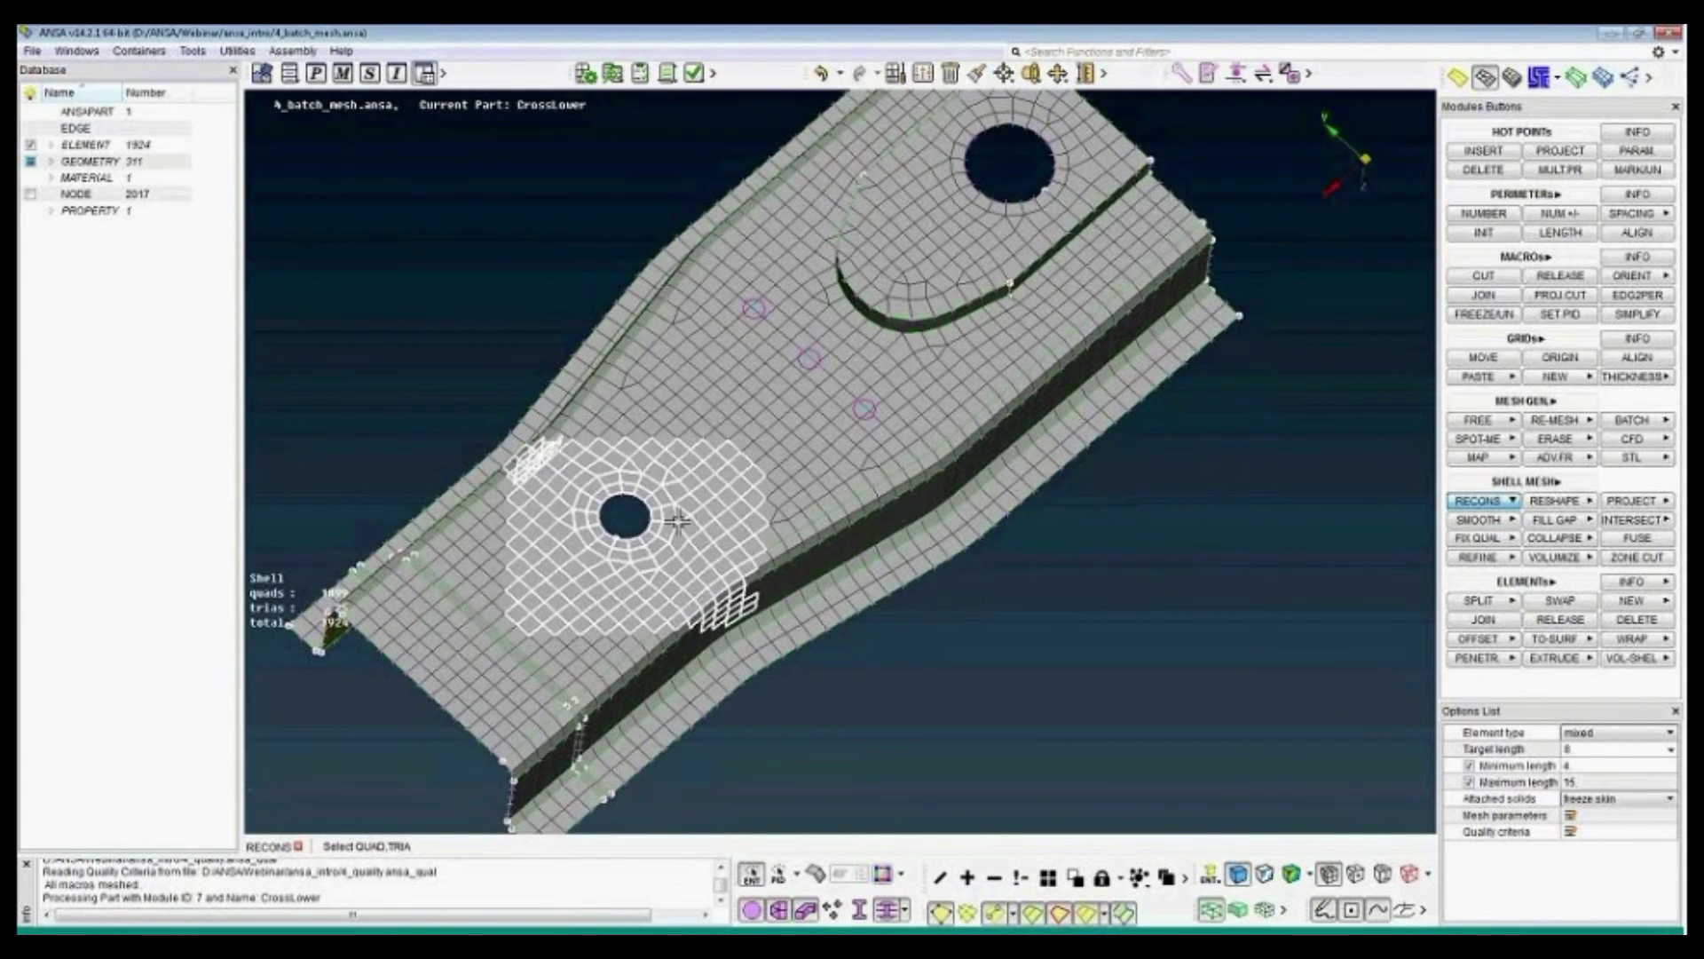
{"action": "middle_click", "coordinate": [734, 537]}
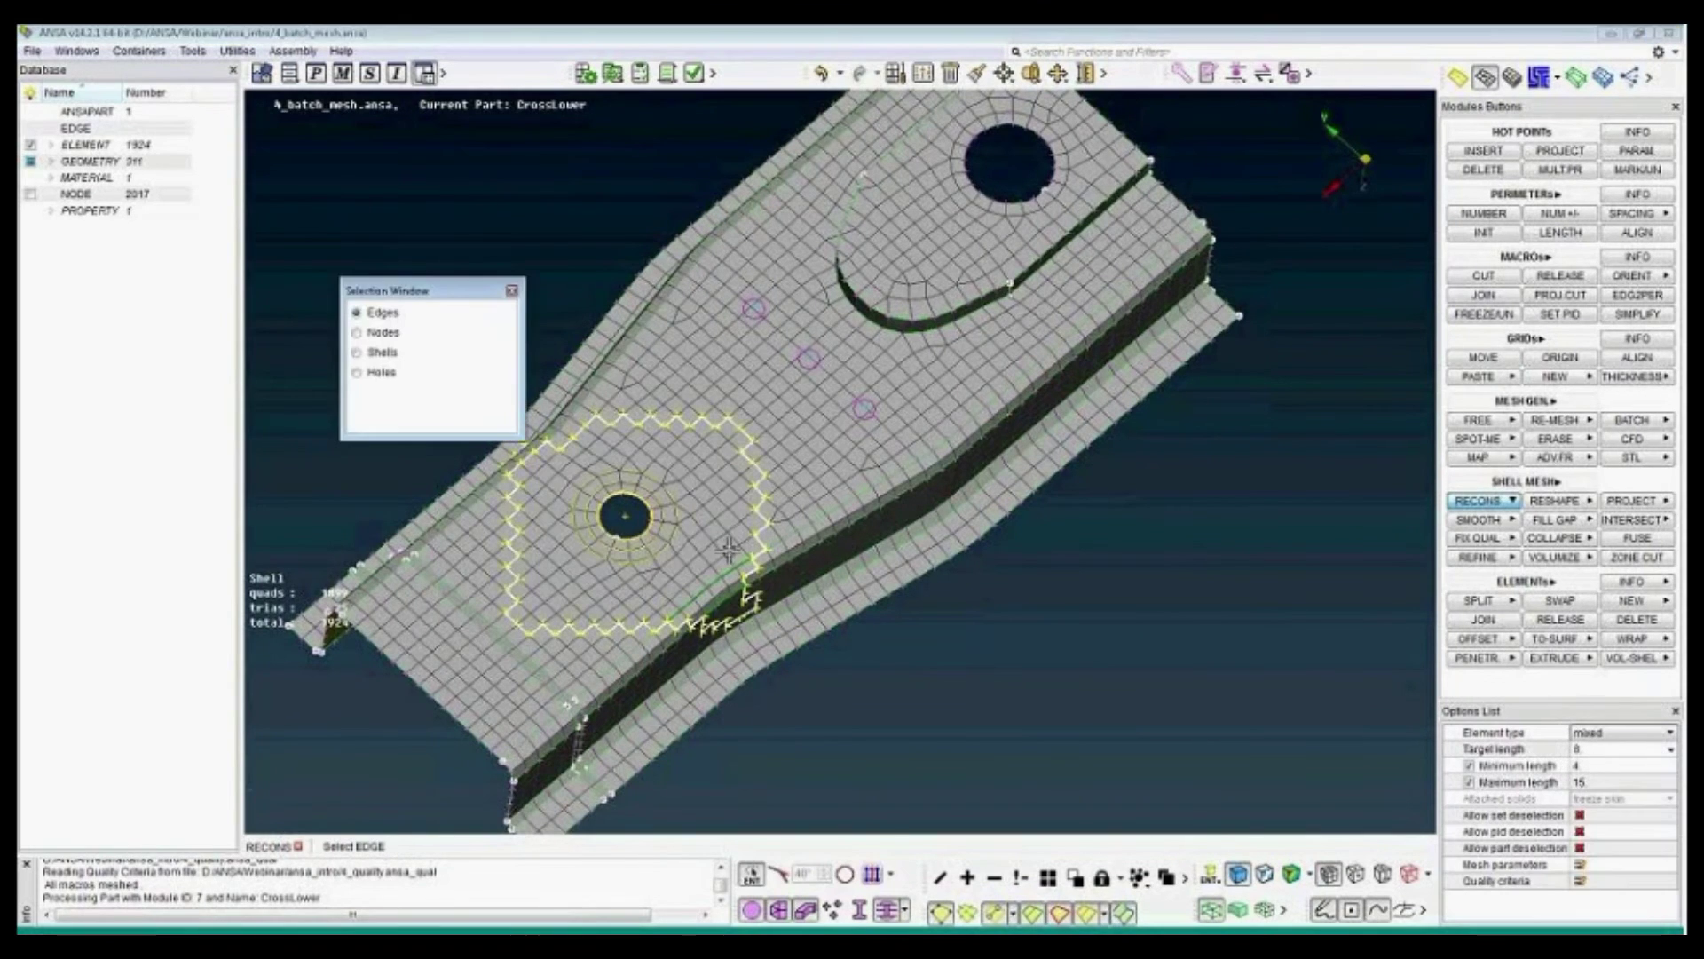
{"action": "left_click_drag", "start_coordinate": [735, 537], "coordinate": [594, 479], "text": "ctrl"}
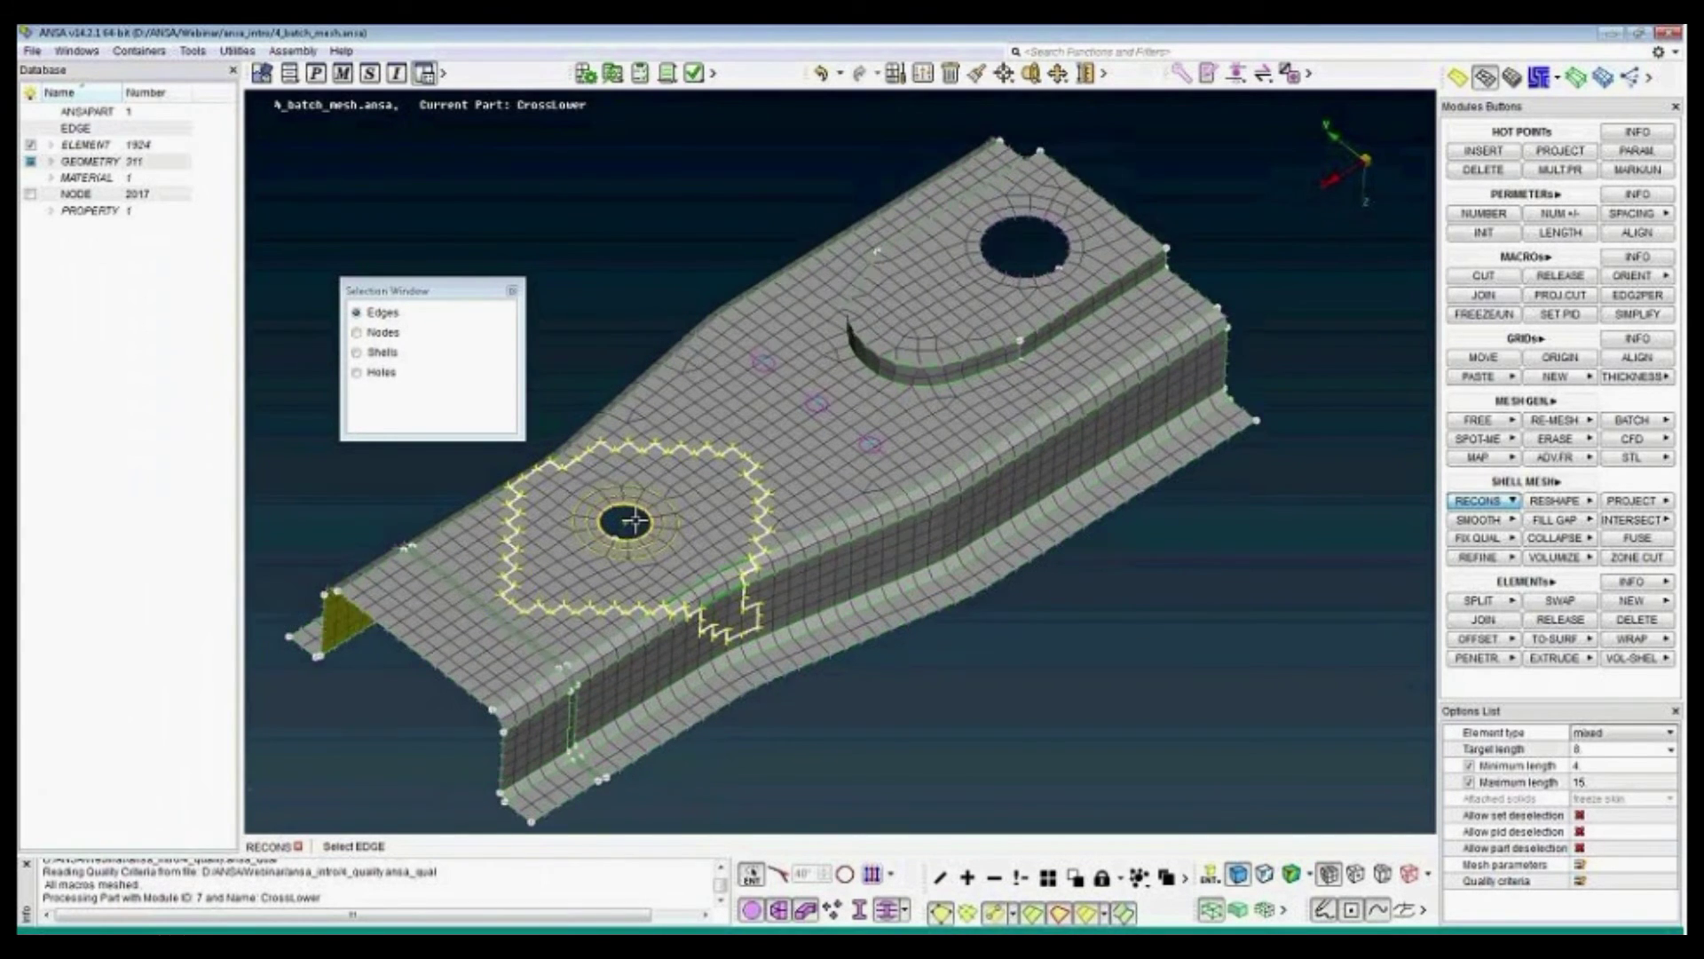
{"action": "scroll", "coordinate": [633, 519], "scroll_direction": "up", "scroll_amount": 3}
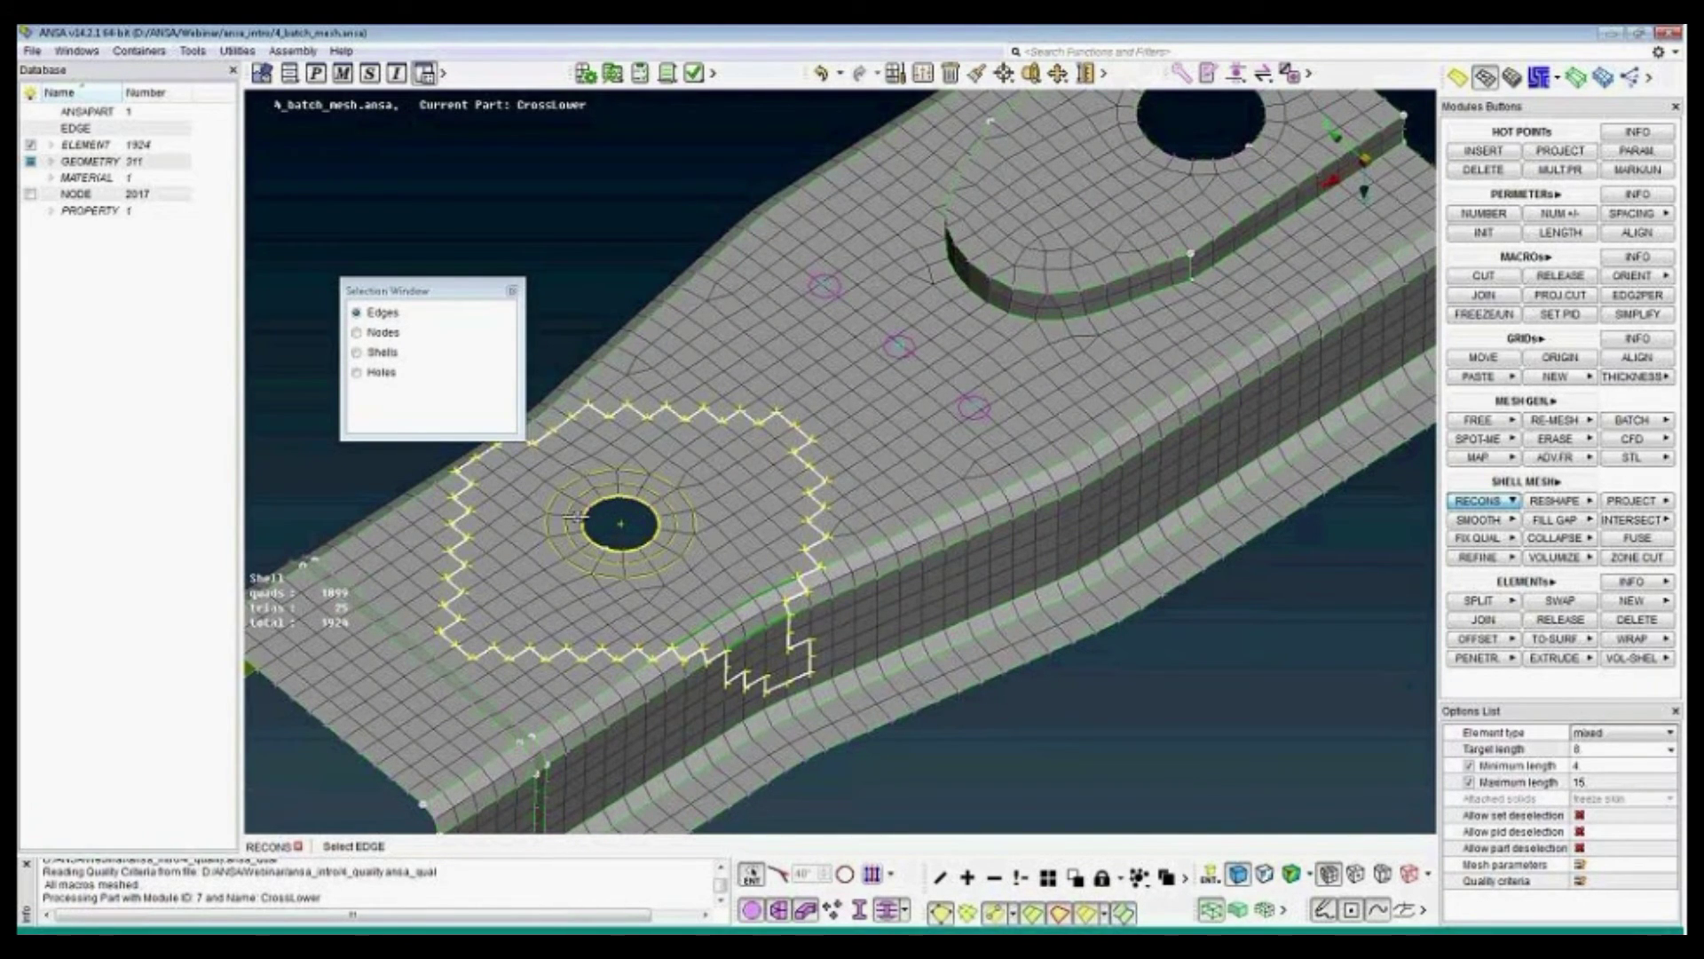
{"action": "middle_click", "coordinate": [898, 541]}
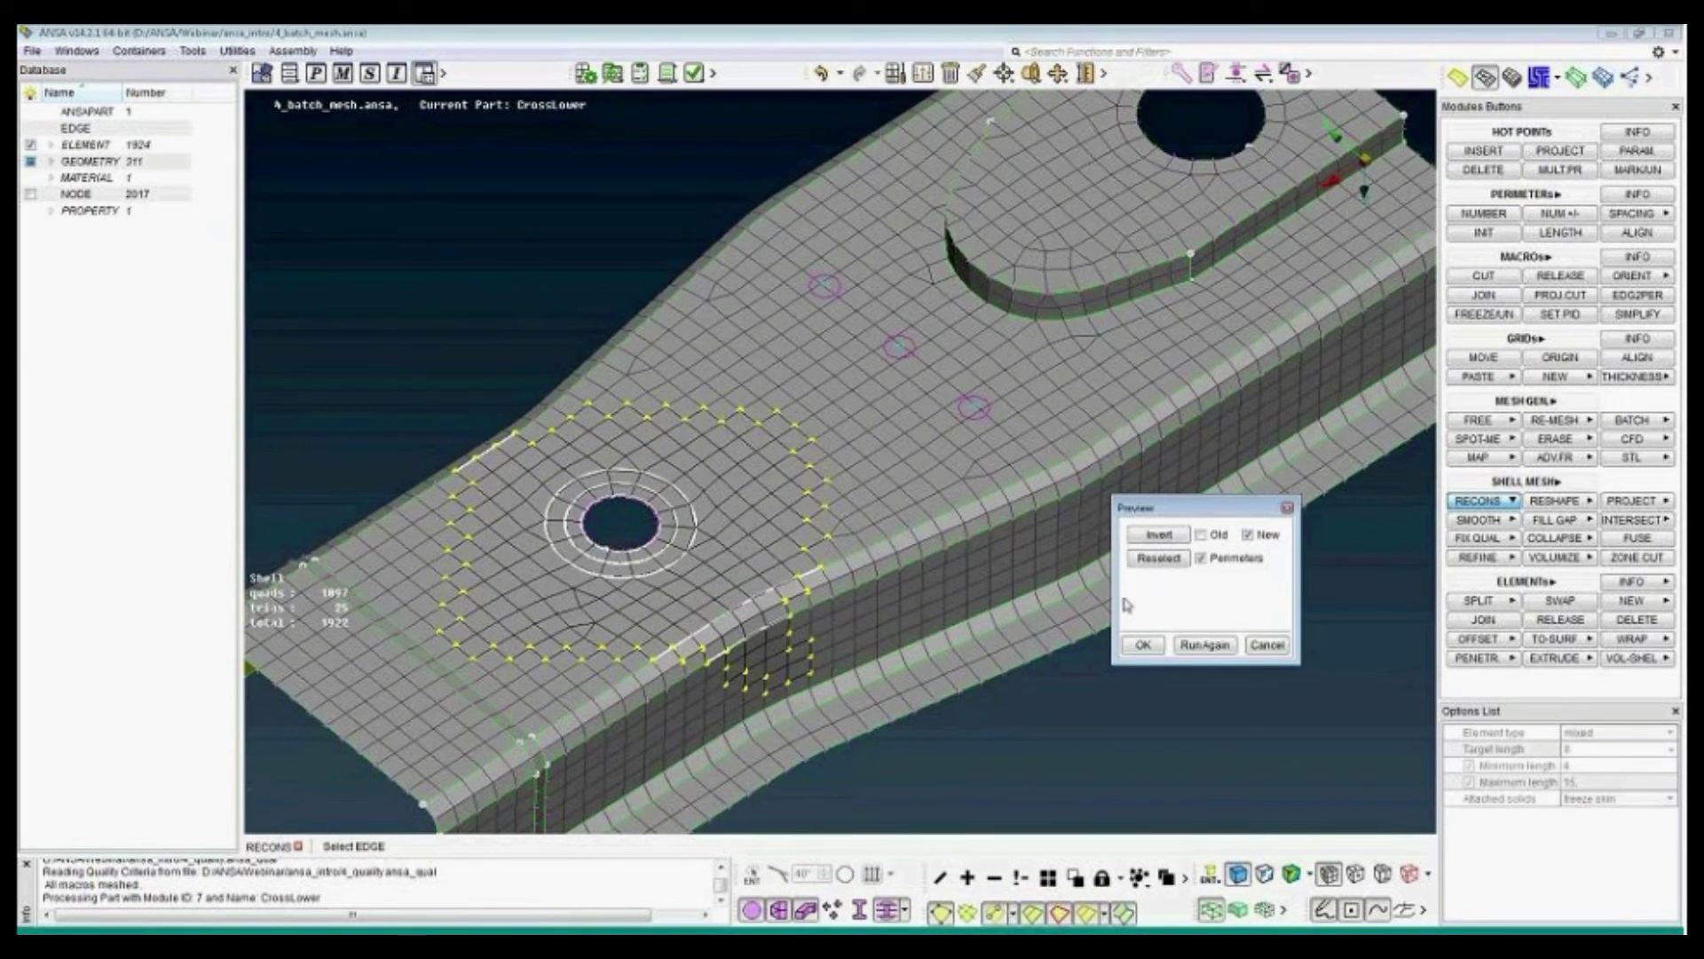
{"action": "left_click", "coordinate": [1265, 645]}
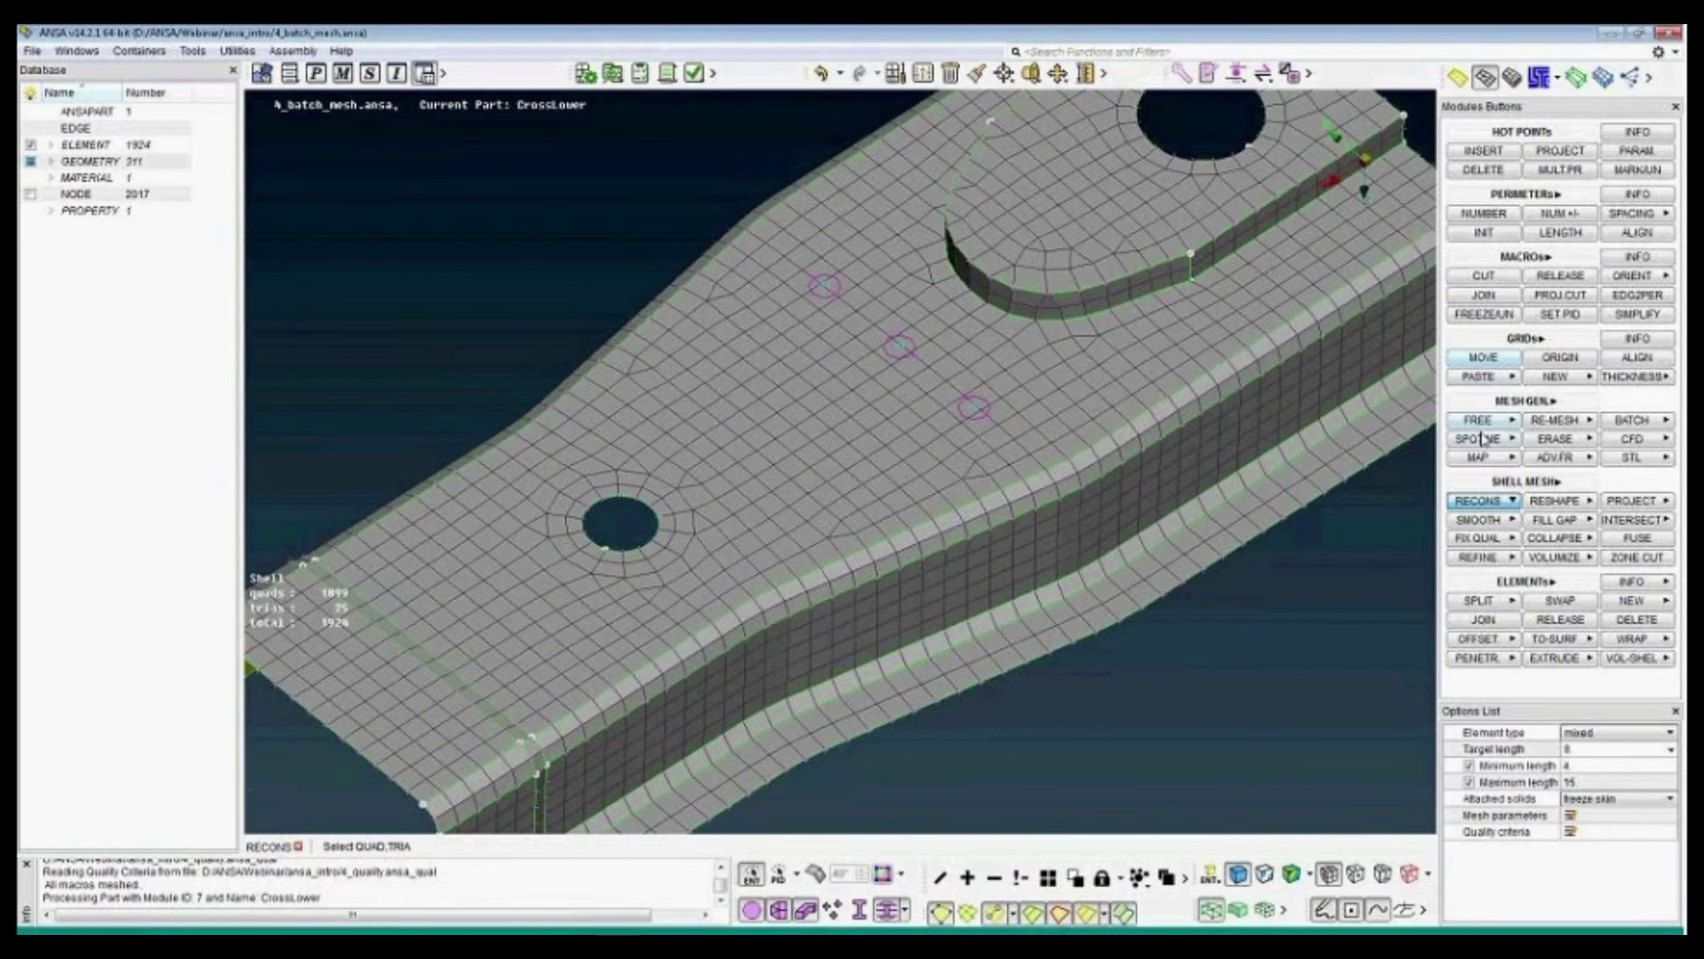
With quality colouring shown, move a node beside the lower hole, then return to shaded view.
{"action": "left_click", "coordinate": [1483, 358]}
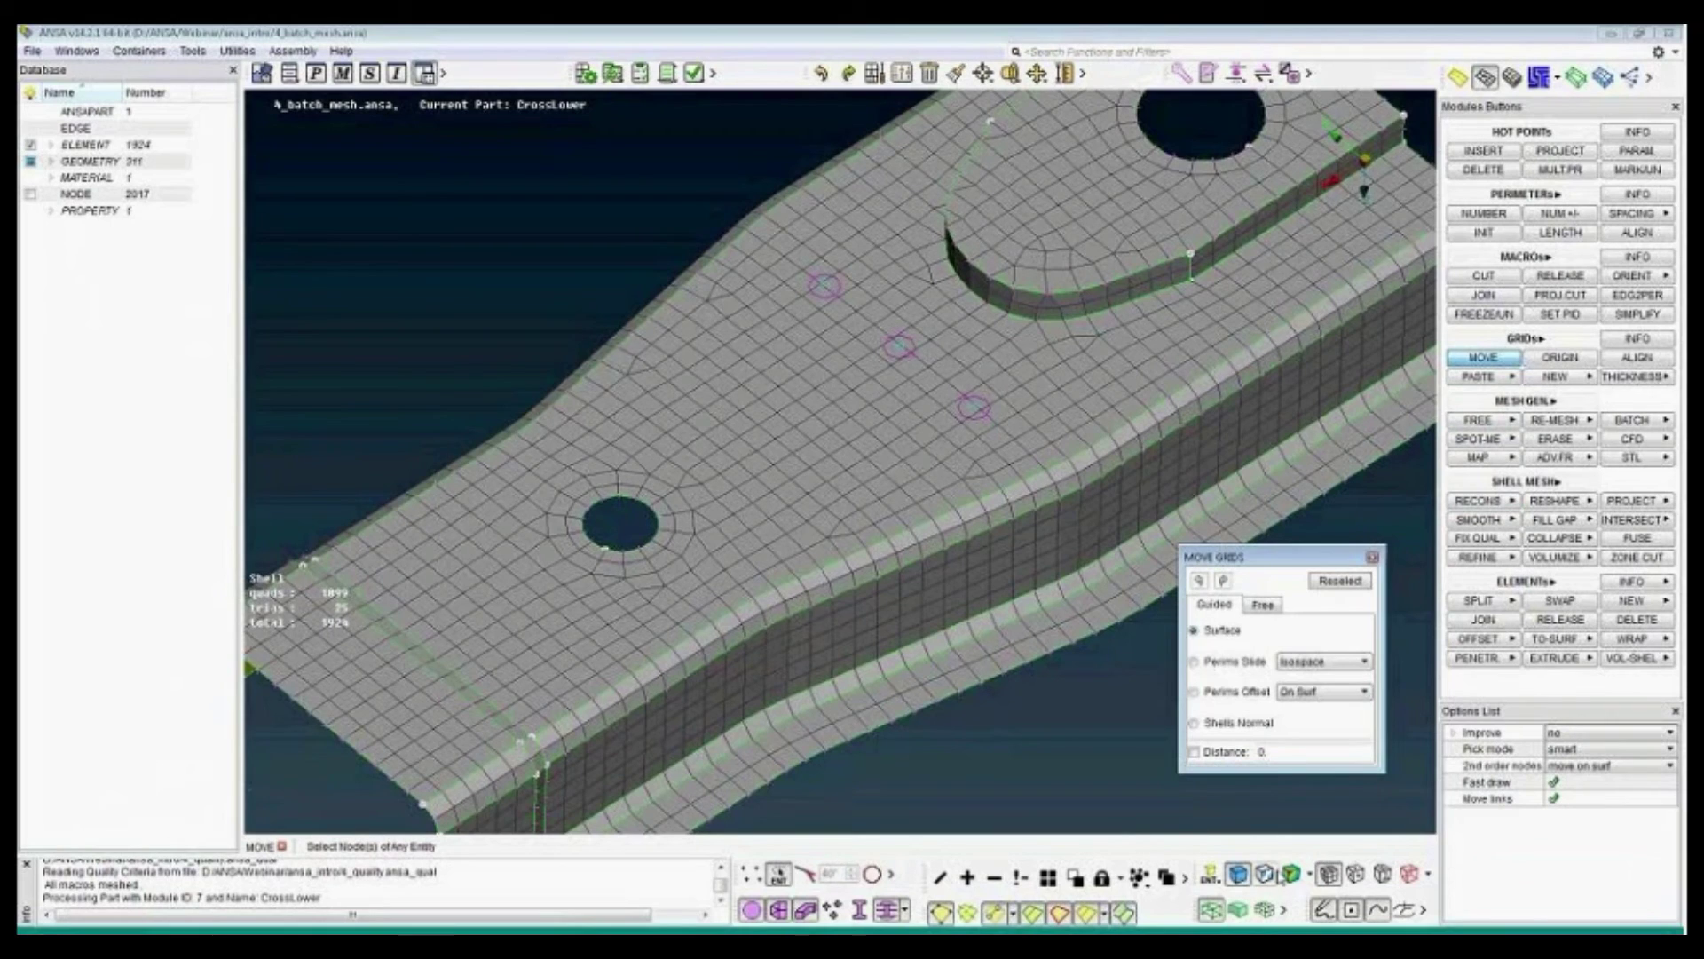
{"action": "left_click", "coordinate": [1269, 875]}
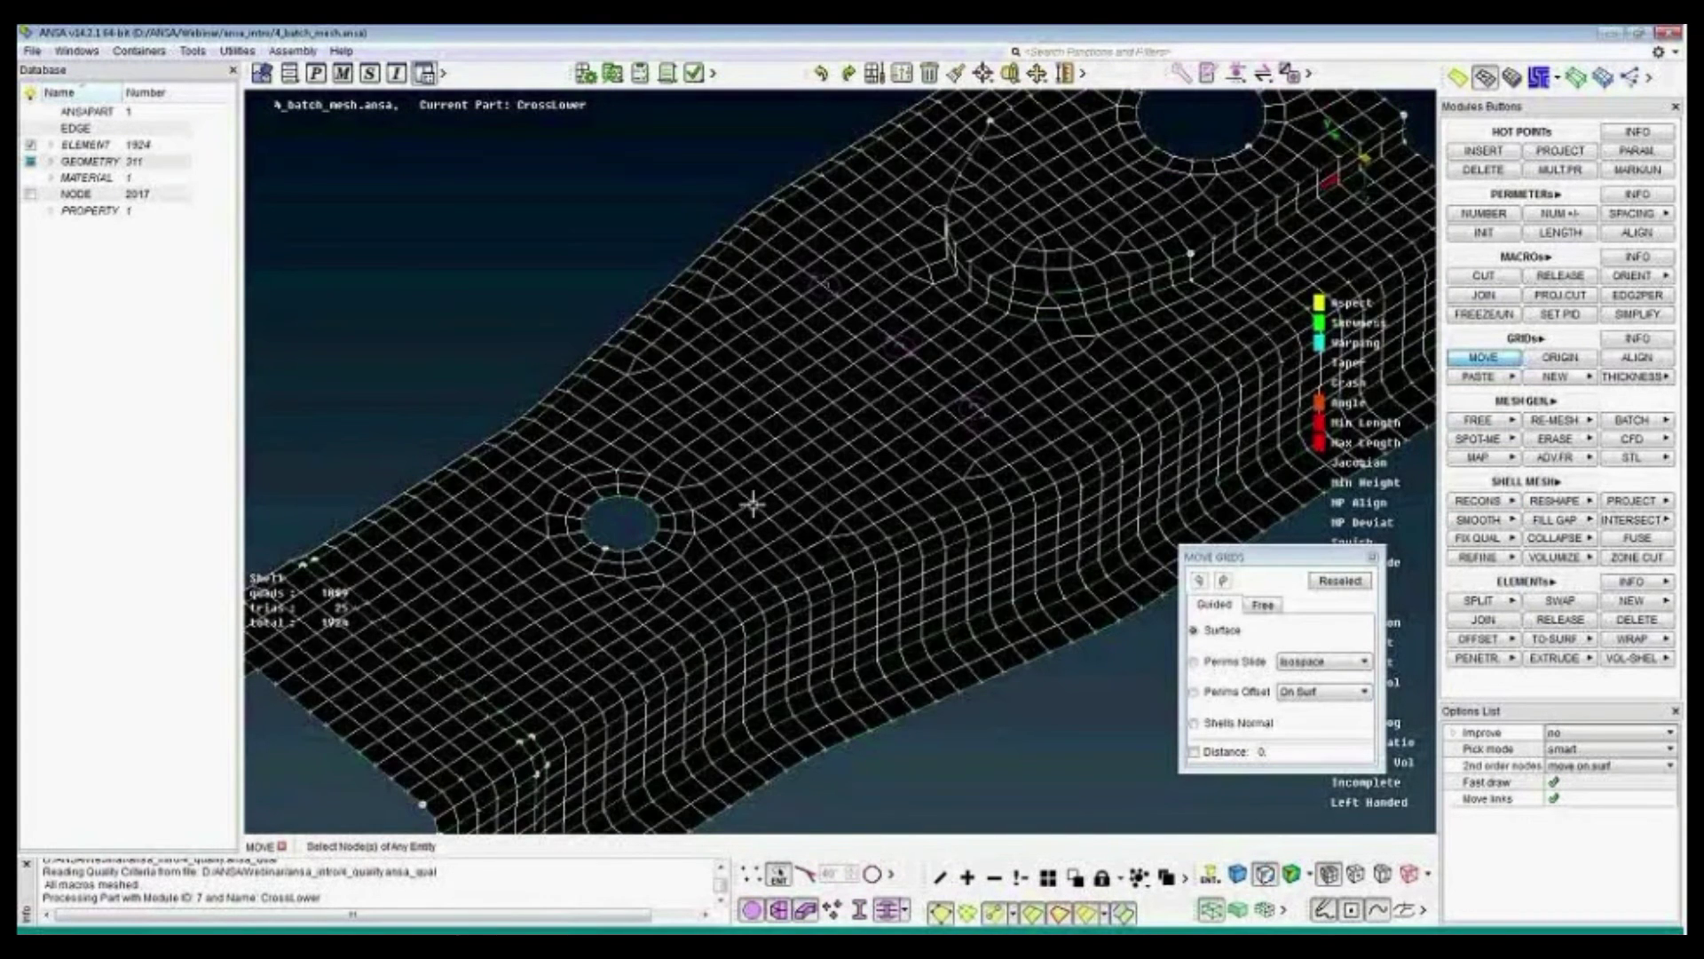
{"action": "left_click", "coordinate": [747, 503]}
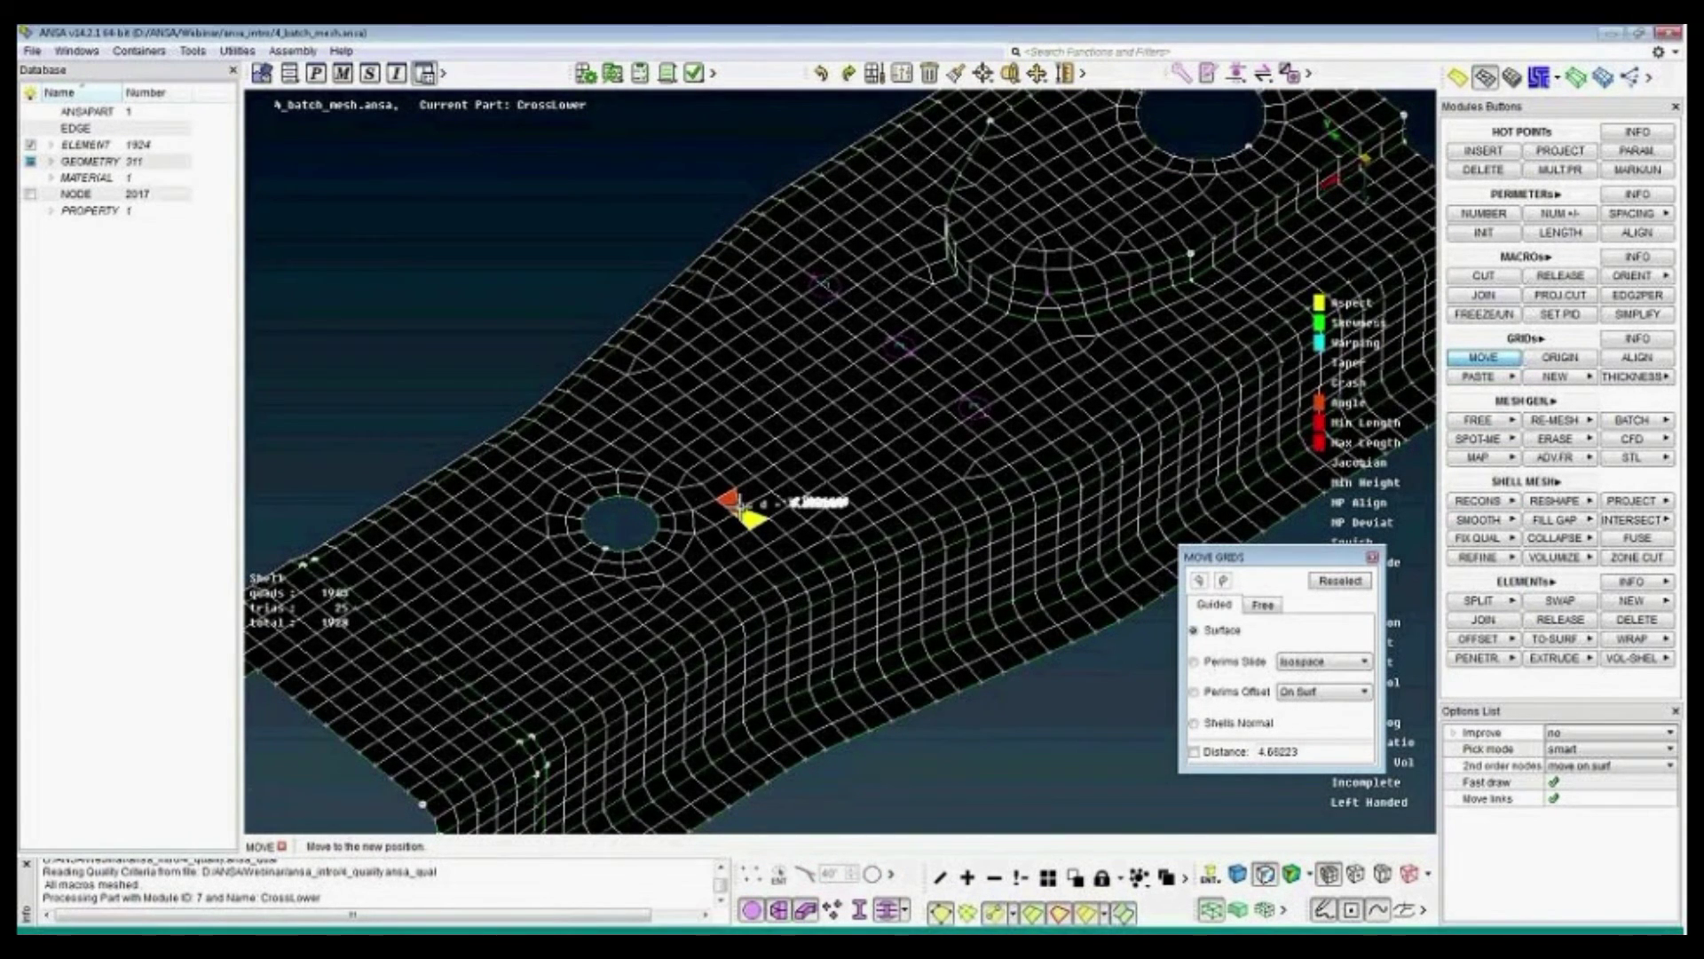
{"action": "left_click", "coordinate": [637, 435]}
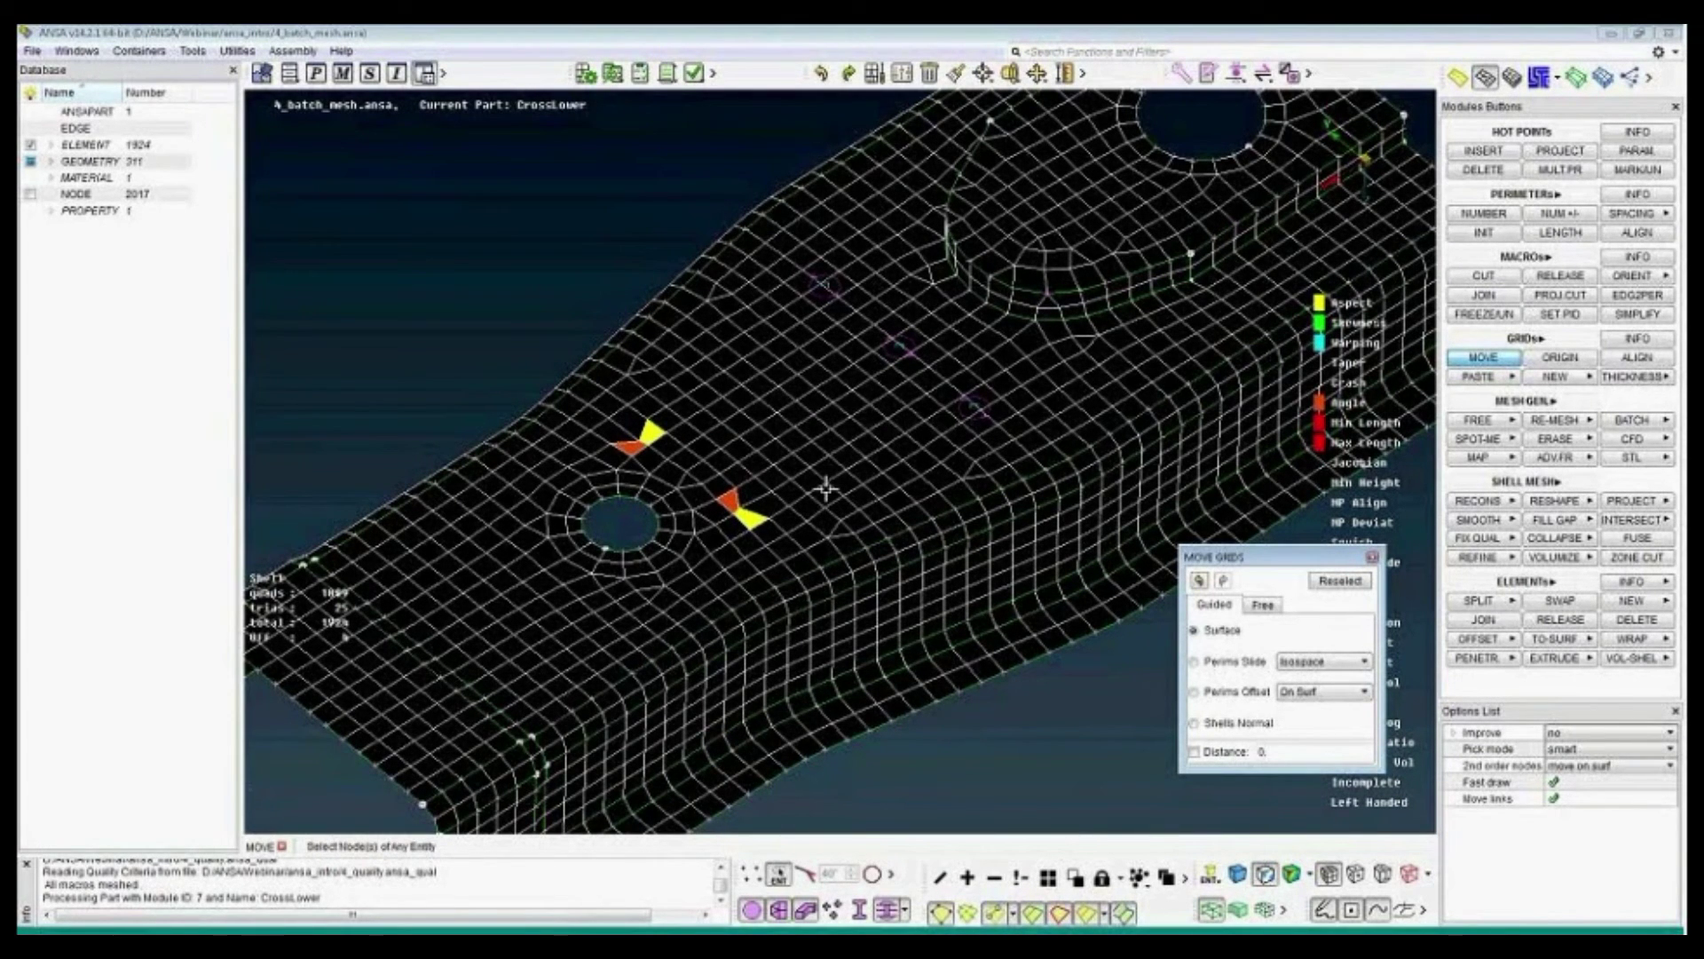
{"action": "key", "text": "Escape"}
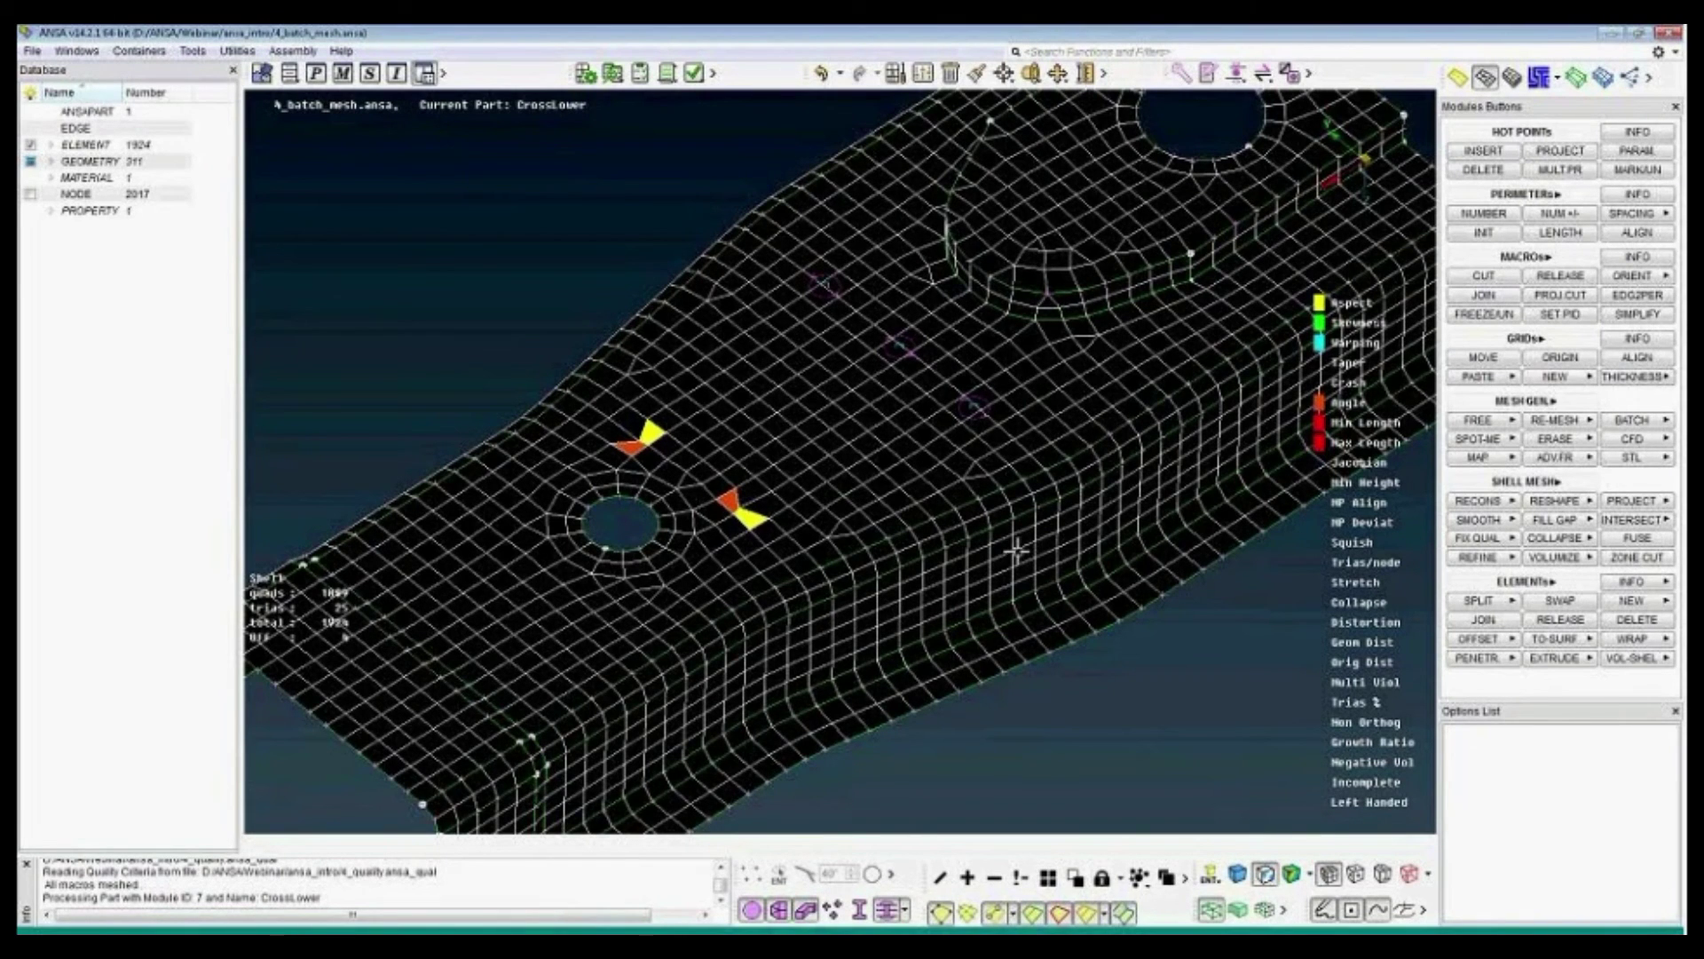
{"action": "left_click", "coordinate": [1236, 874]}
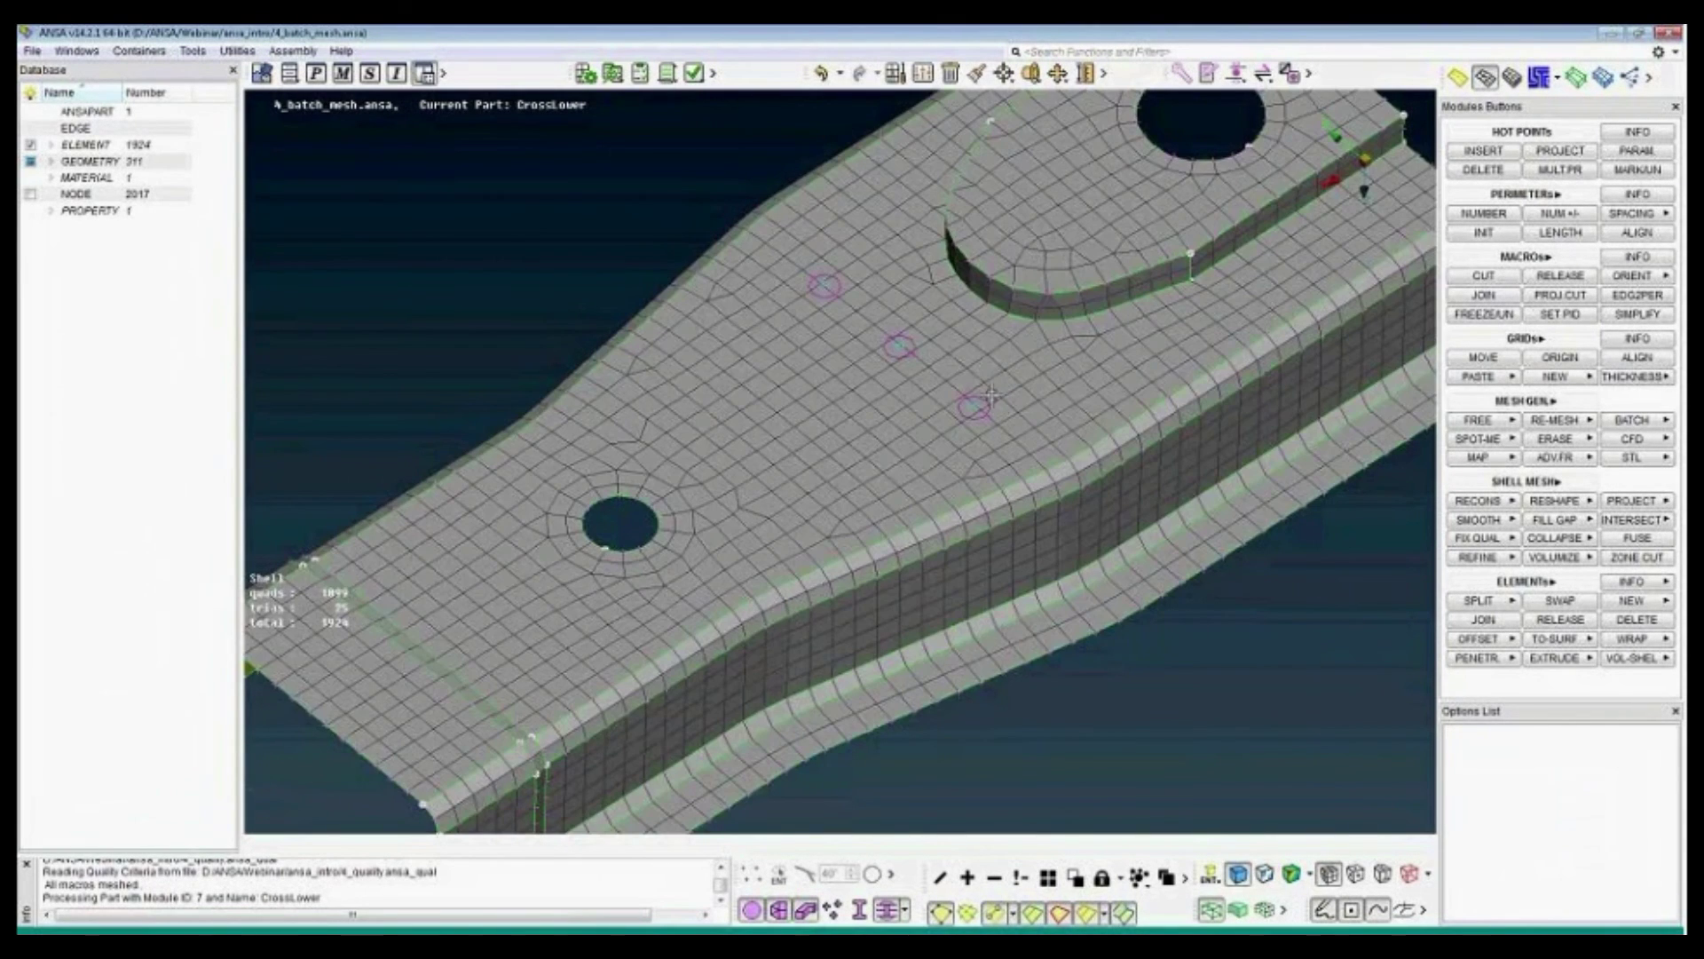